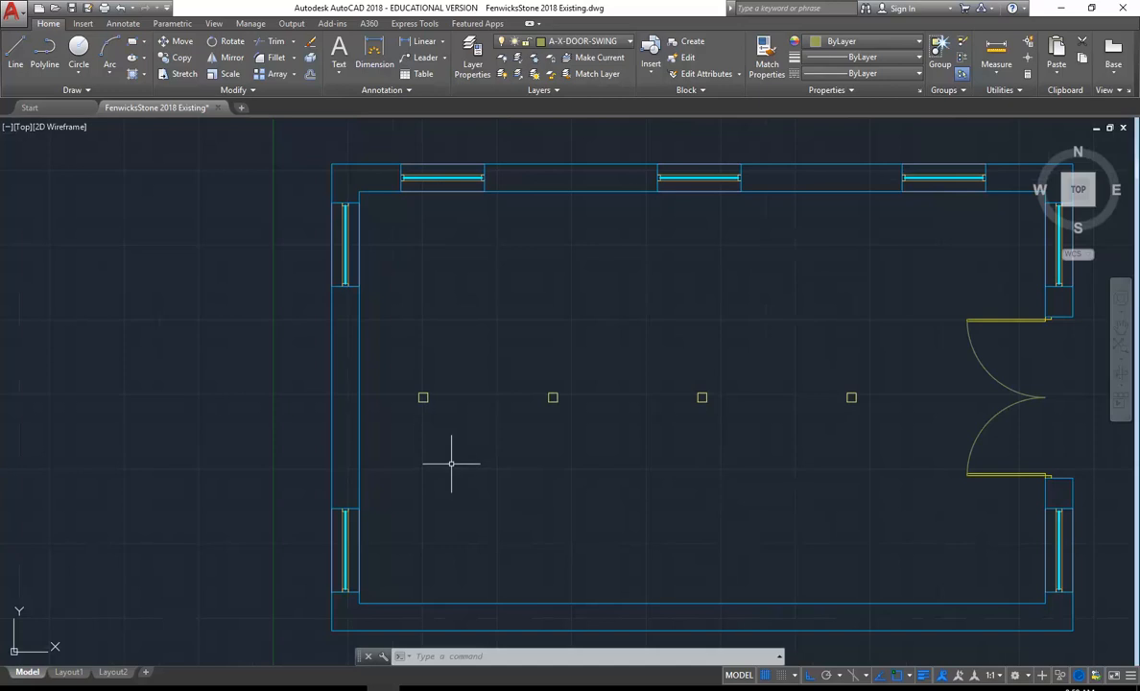
Switch to Photo Gallery and examine the warehouse front section and the ground floor plan showing the staircase.
left_click(353, 688)
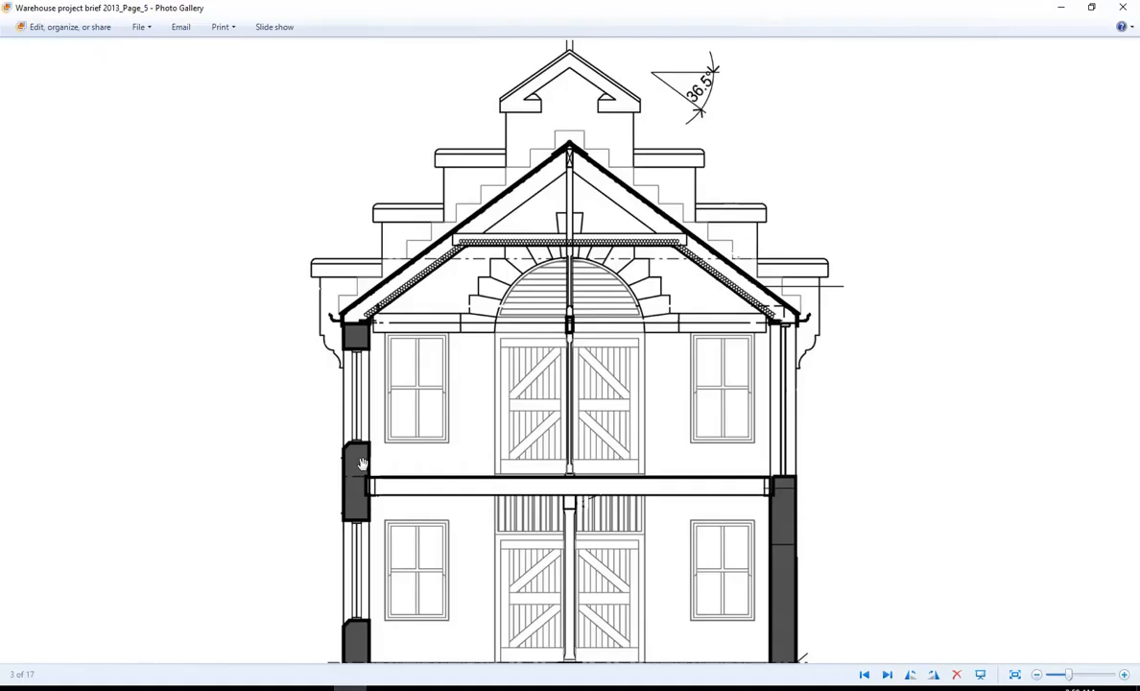
scroll(576, 413, "down", 2)
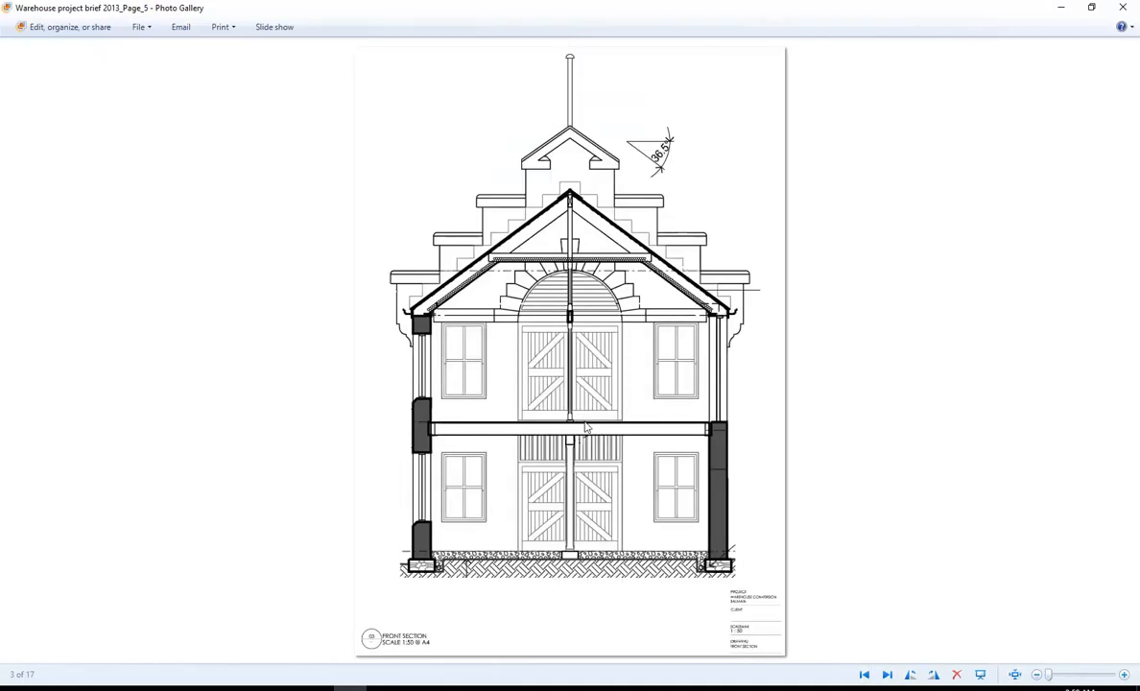
left_click(874, 675)
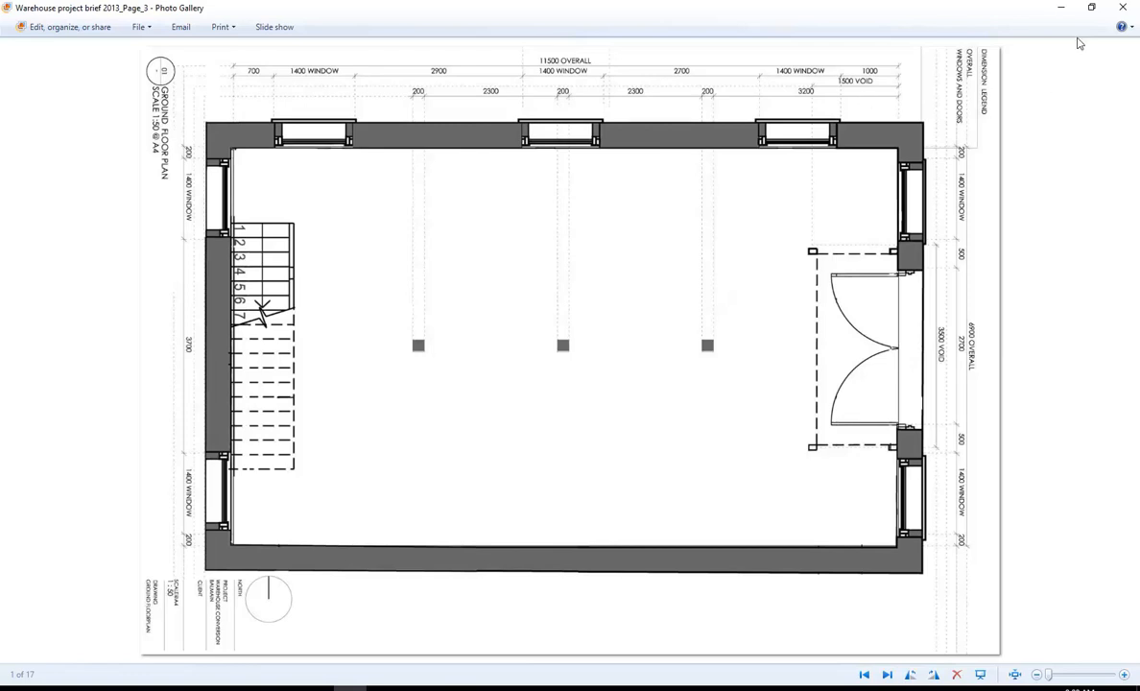
left_click(1068, 5)
Create a new layer named A-X-STAIR in the AutoCAD drawing.
middle_click_drag(396, 327, 365, 316)
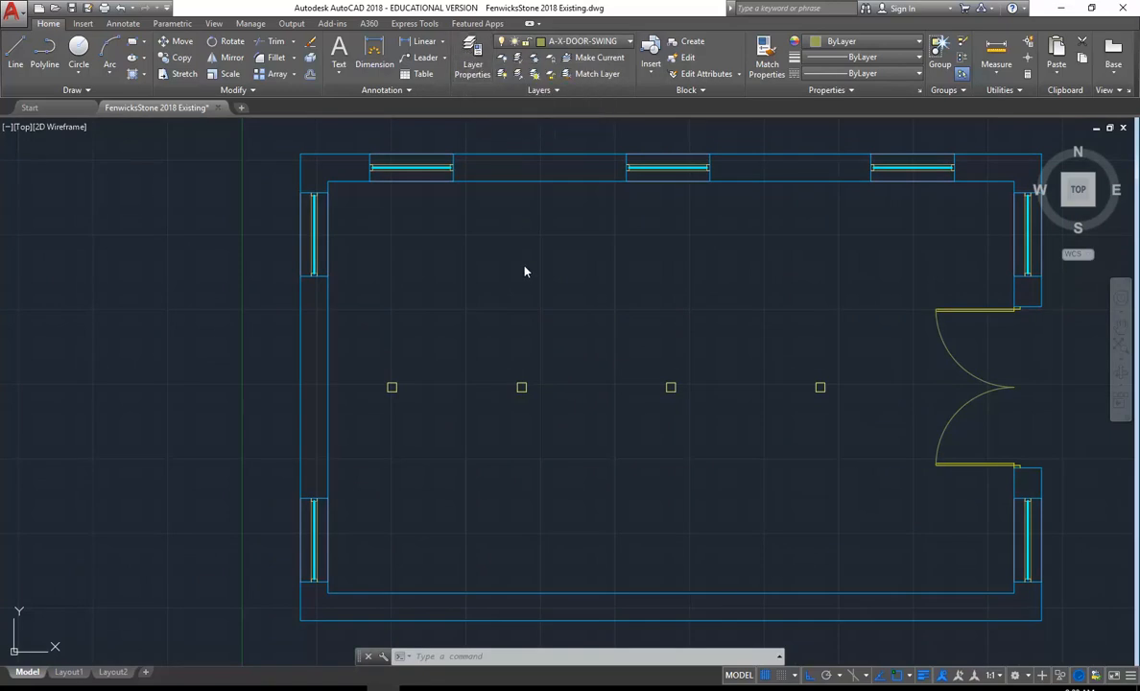
left_click(473, 60)
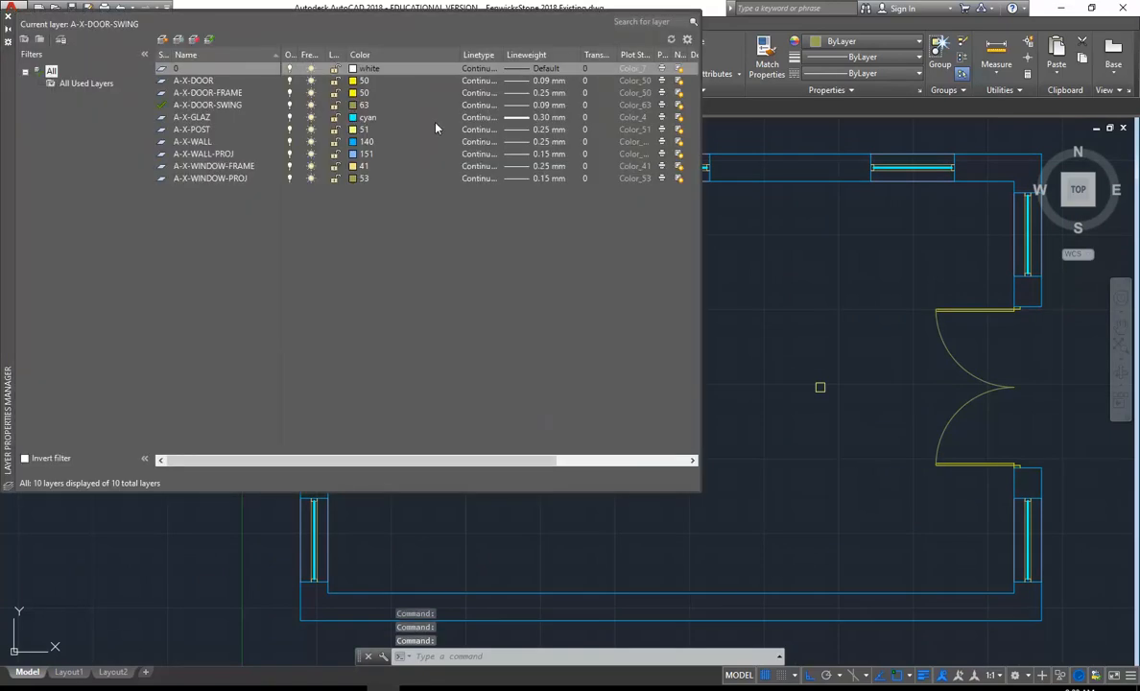
left_click(163, 39)
type("A-STAIR")
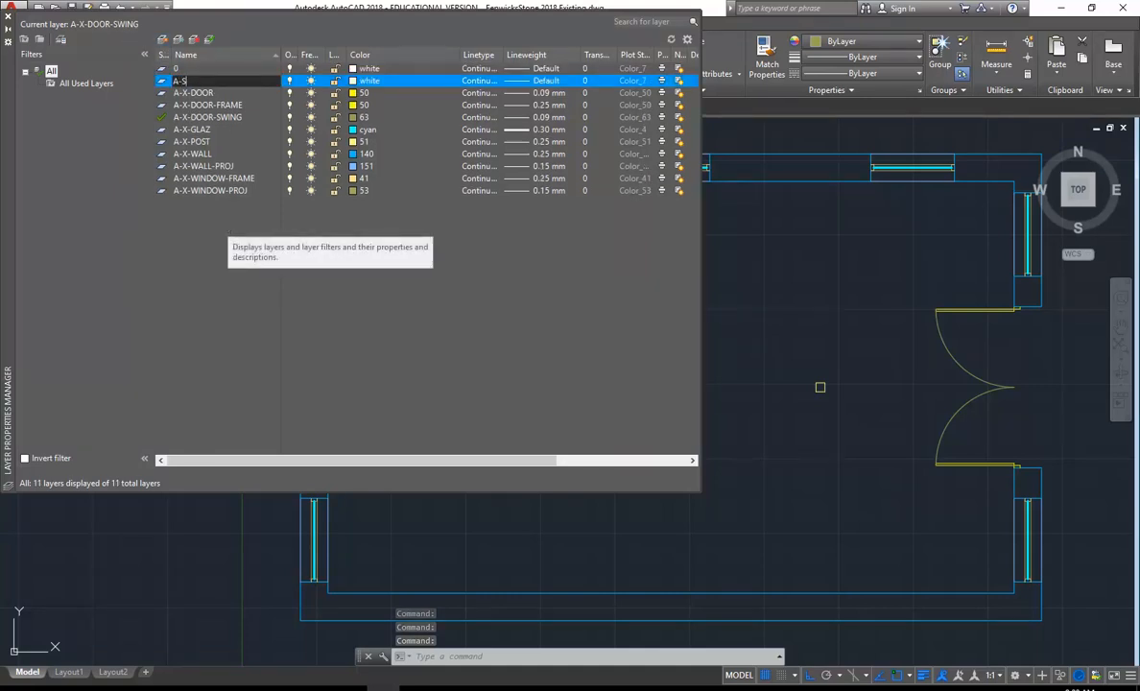
key("Left")
key("Left")
key("Left")
key("Left")
key("Left")
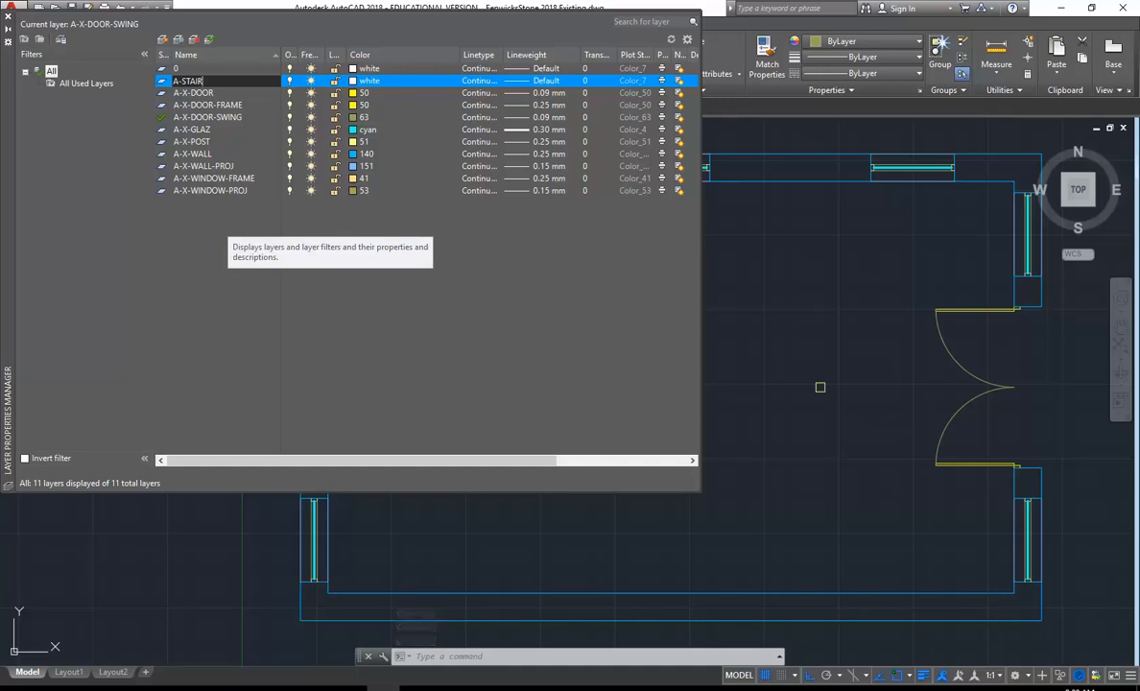
type("X-")
key("Return")
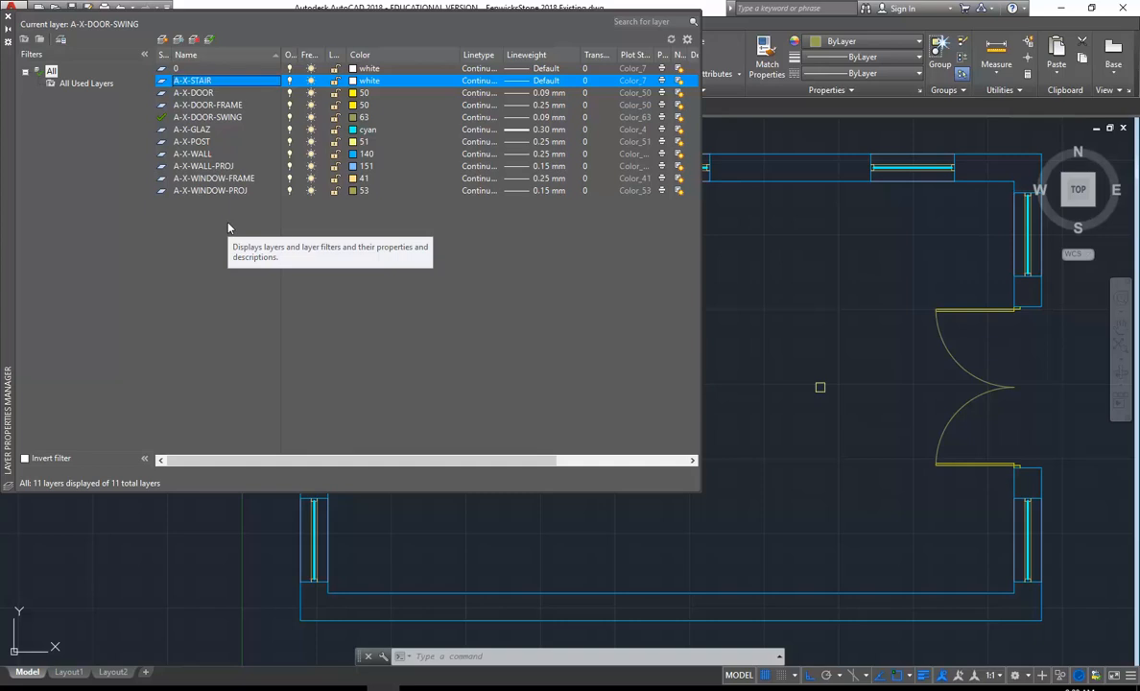
Create a second new layer named A-X-STAIR-DASHED.
left_click(162, 39)
type("A")
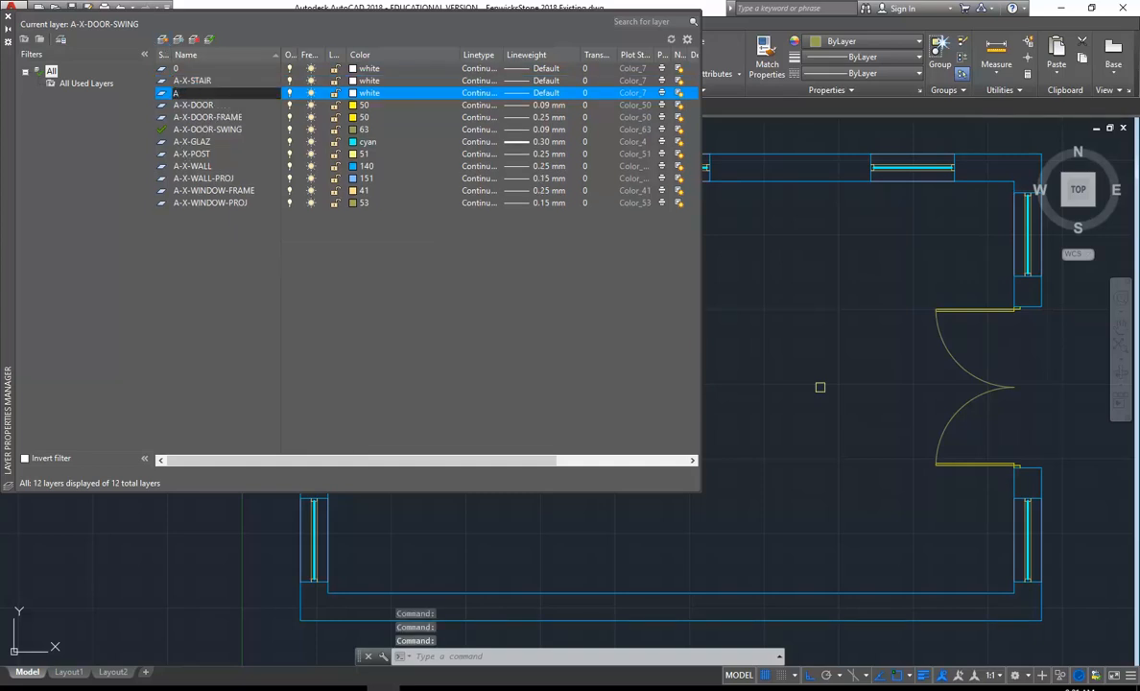
type("-X-STAIR")
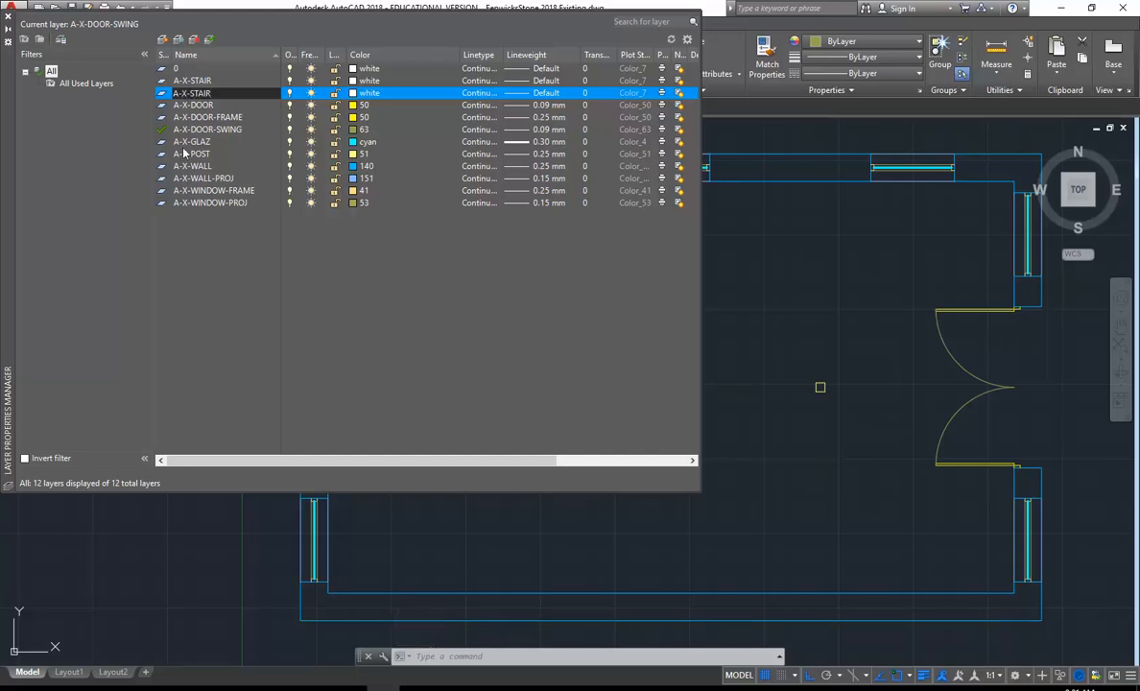
type("-DASHED")
key("Return")
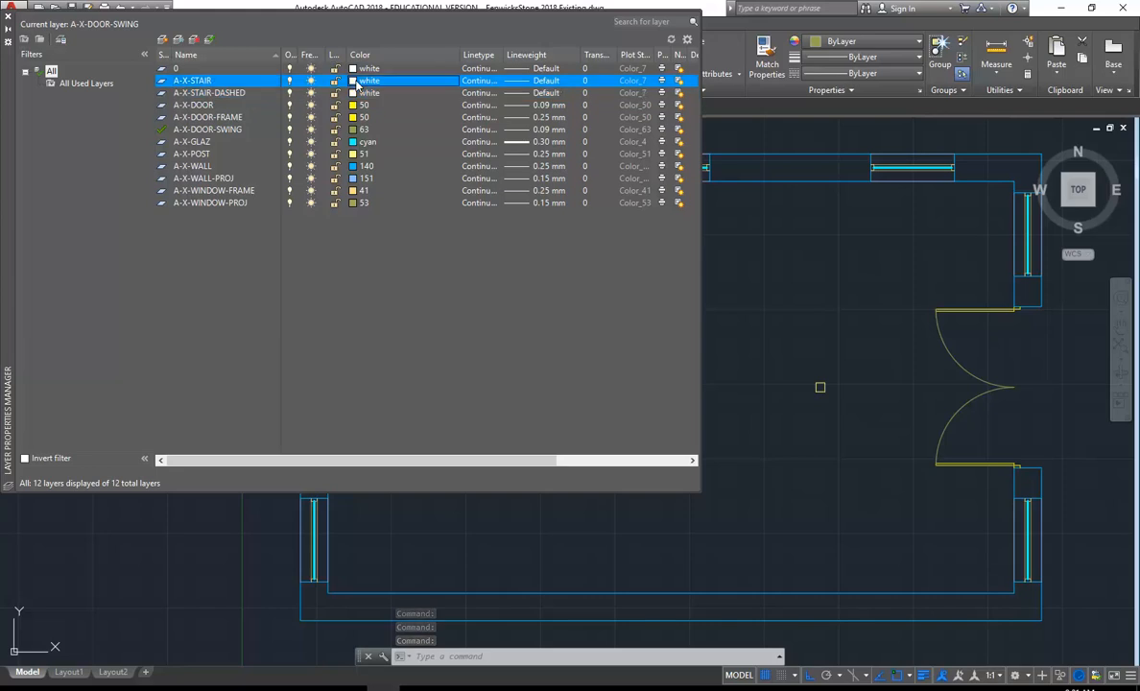
Set the color of both the A-X-STAIR and A-X-STAIR-DASHED layers to index color 50.
left_click(356, 81)
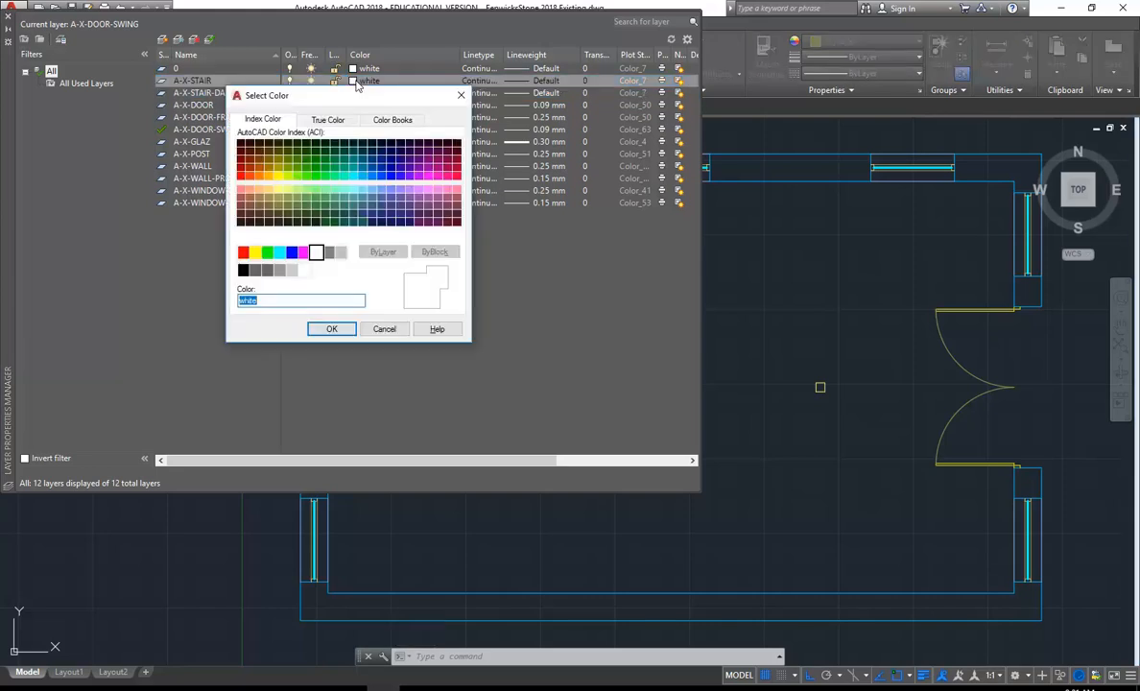
left_click(278, 177)
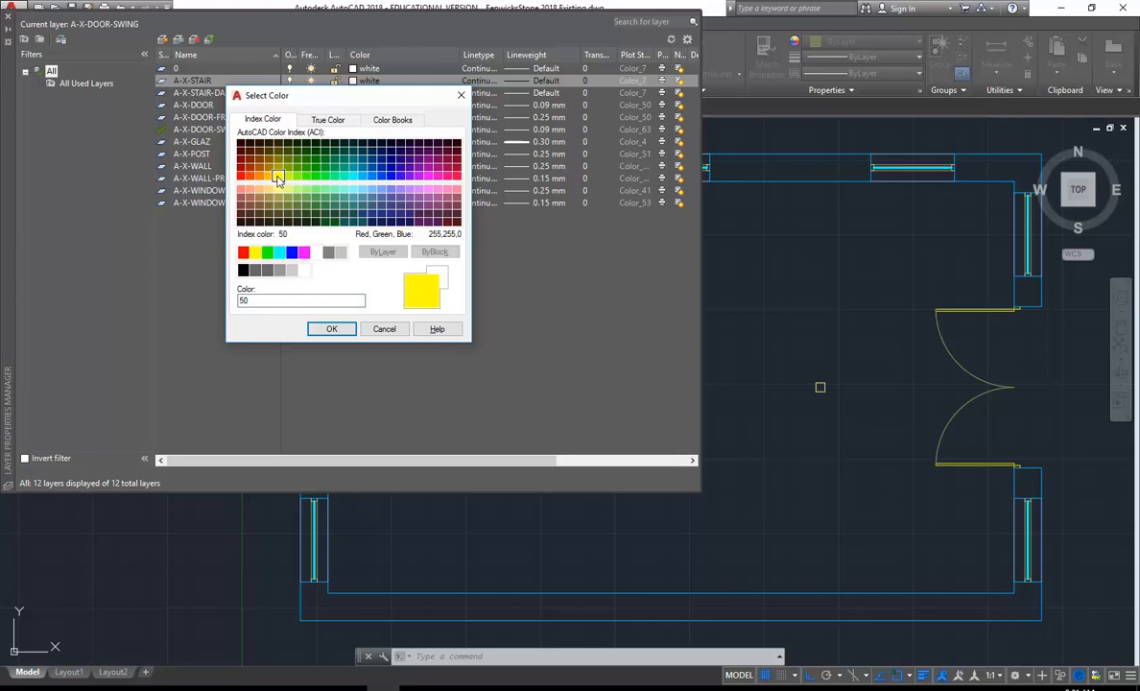
left_click(331, 329)
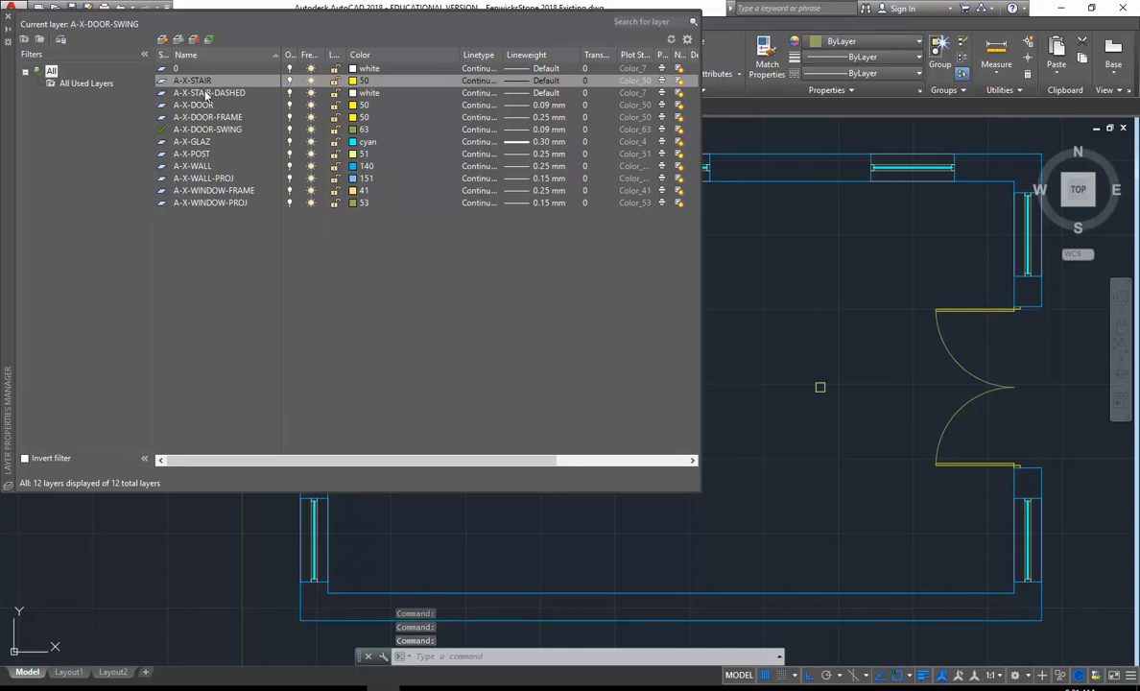
left_click(353, 93)
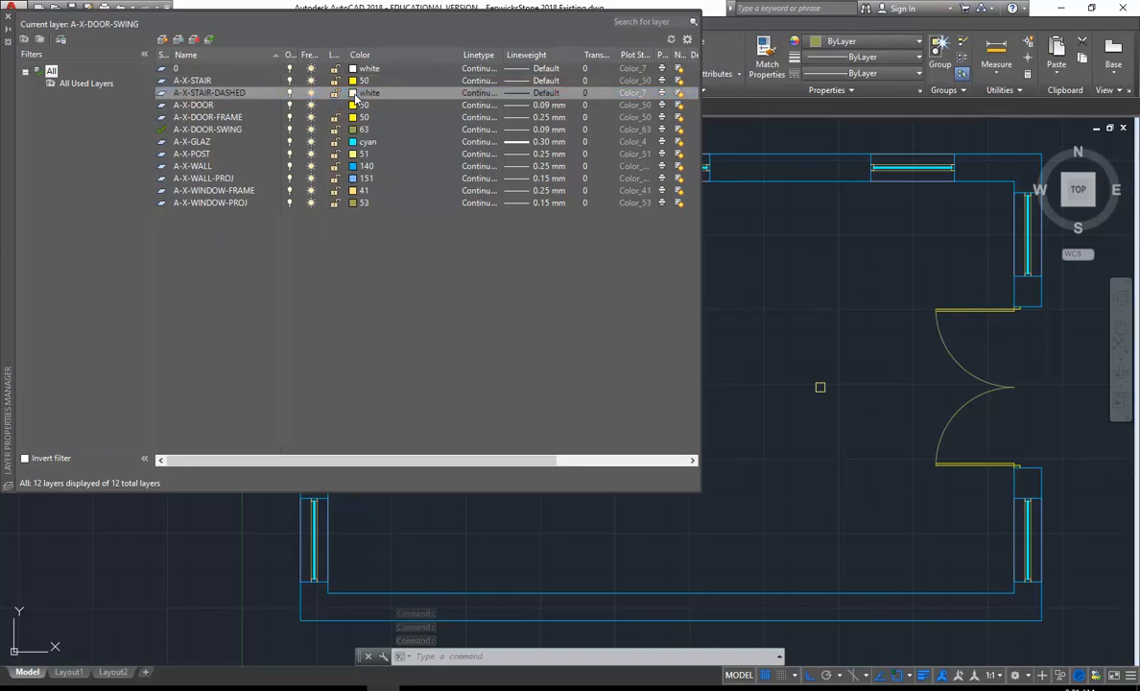
left_click(278, 179)
left_click(278, 176)
left_click(332, 328)
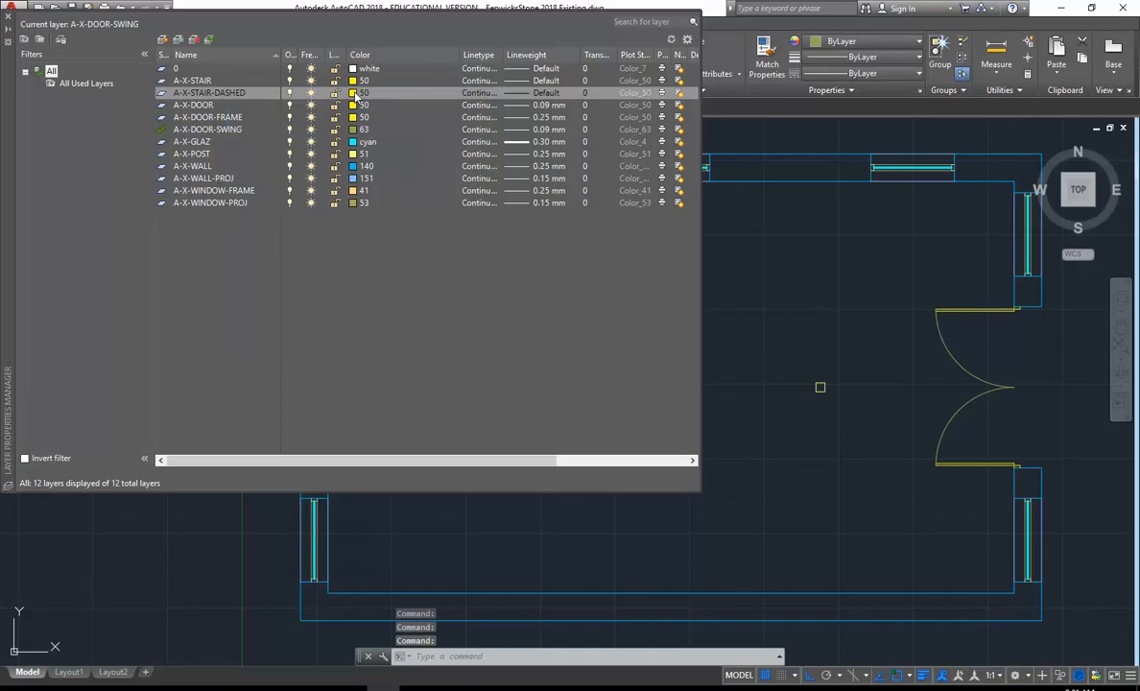
Load the HIDDEN linetype from acadiso.lin and assign it to the A-X-STAIR-DASHED layer.
left_click(480, 92)
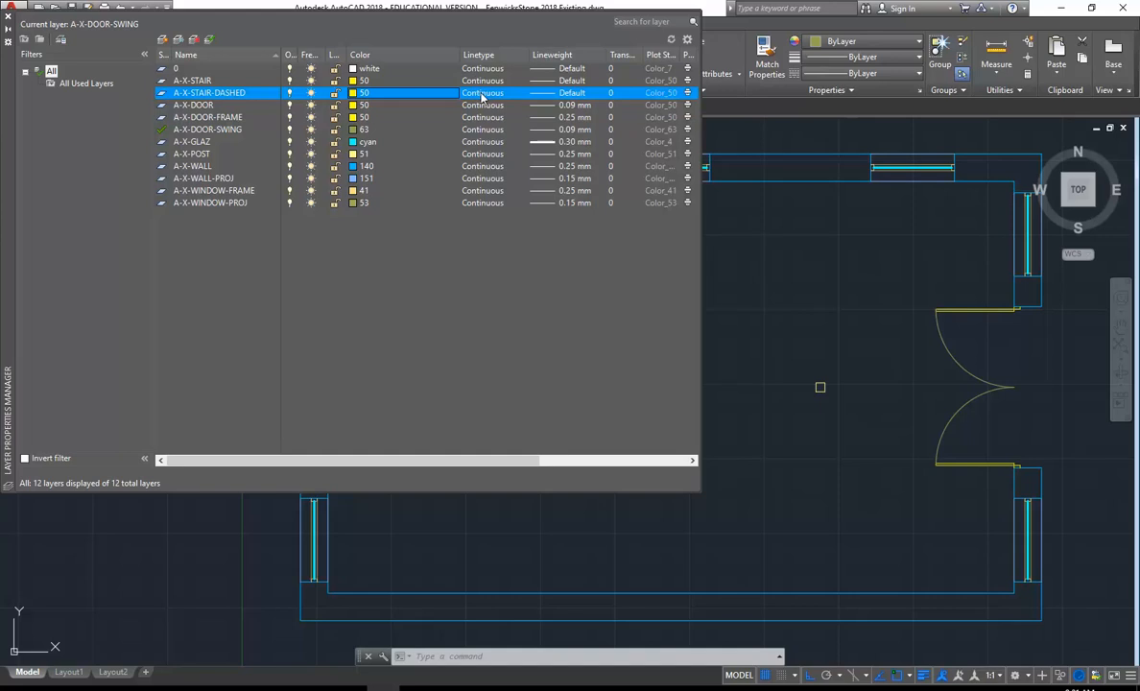
left_click(483, 94)
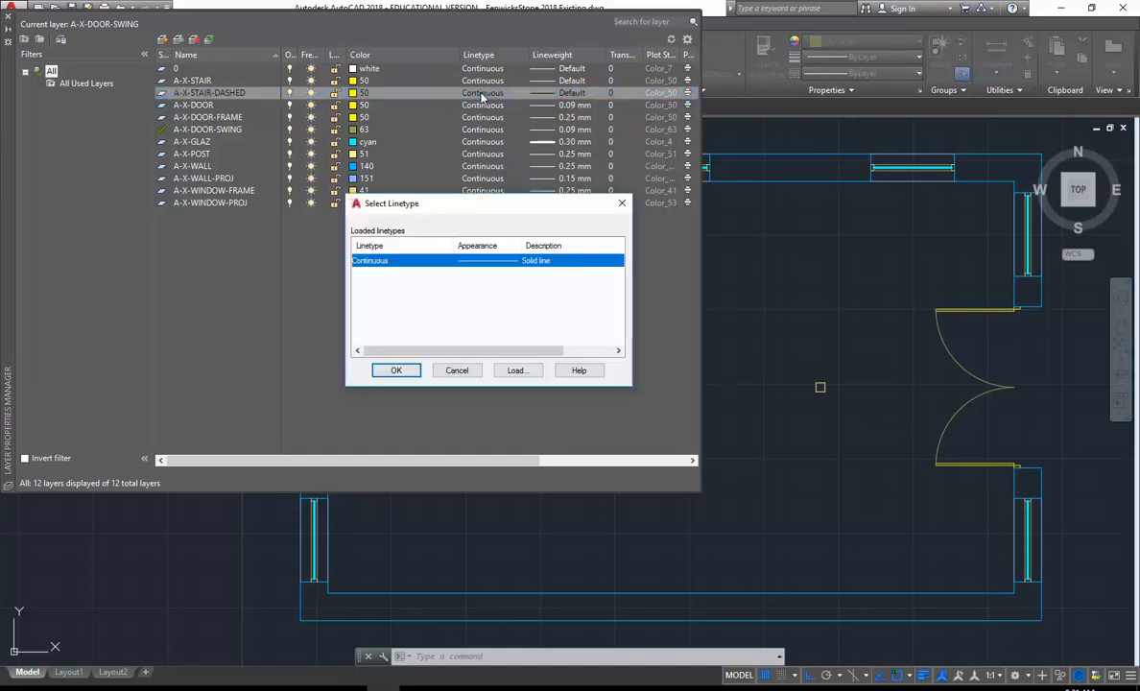
left_click(518, 371)
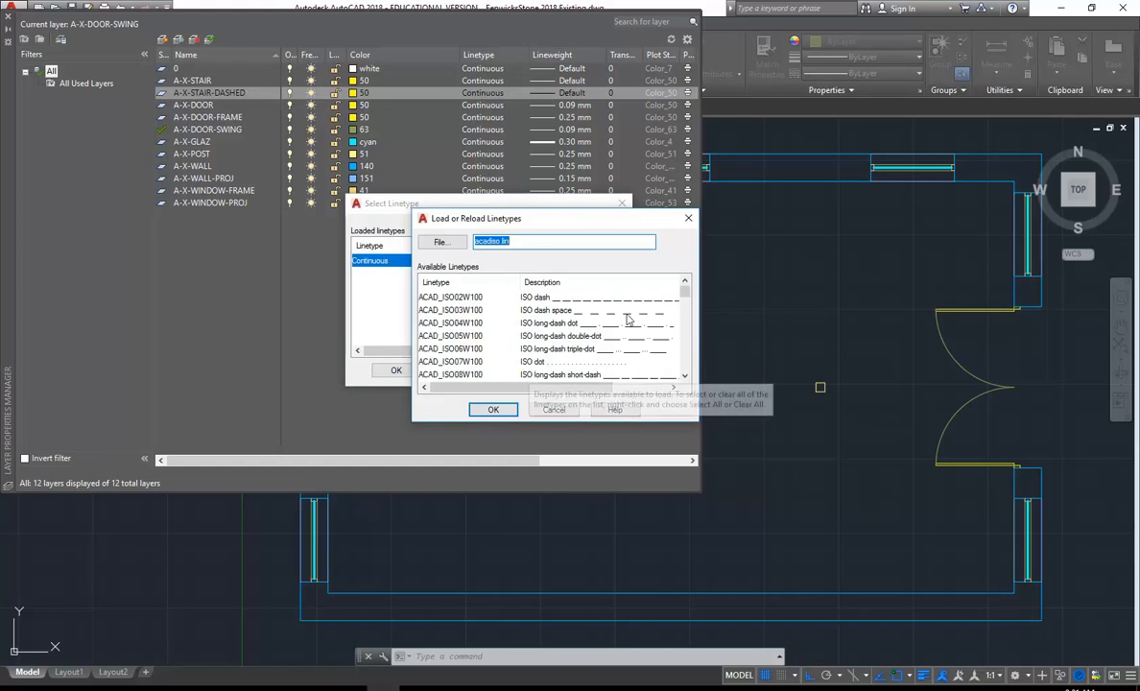
left_click_drag(685, 291, 687, 342)
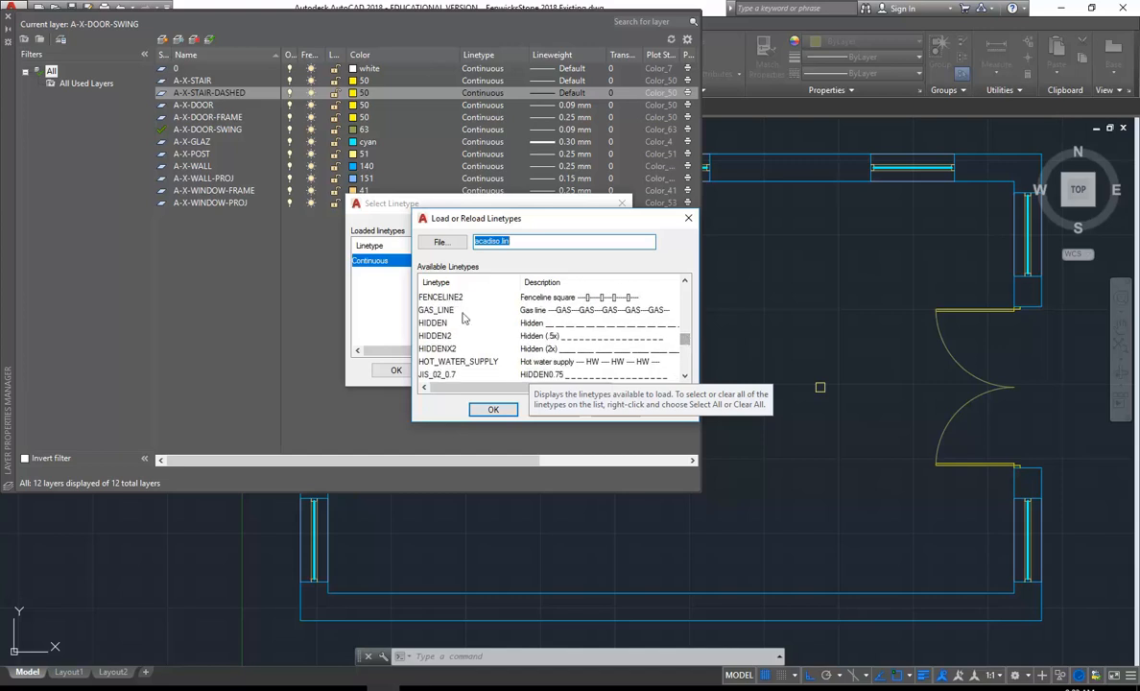
left_click(435, 323)
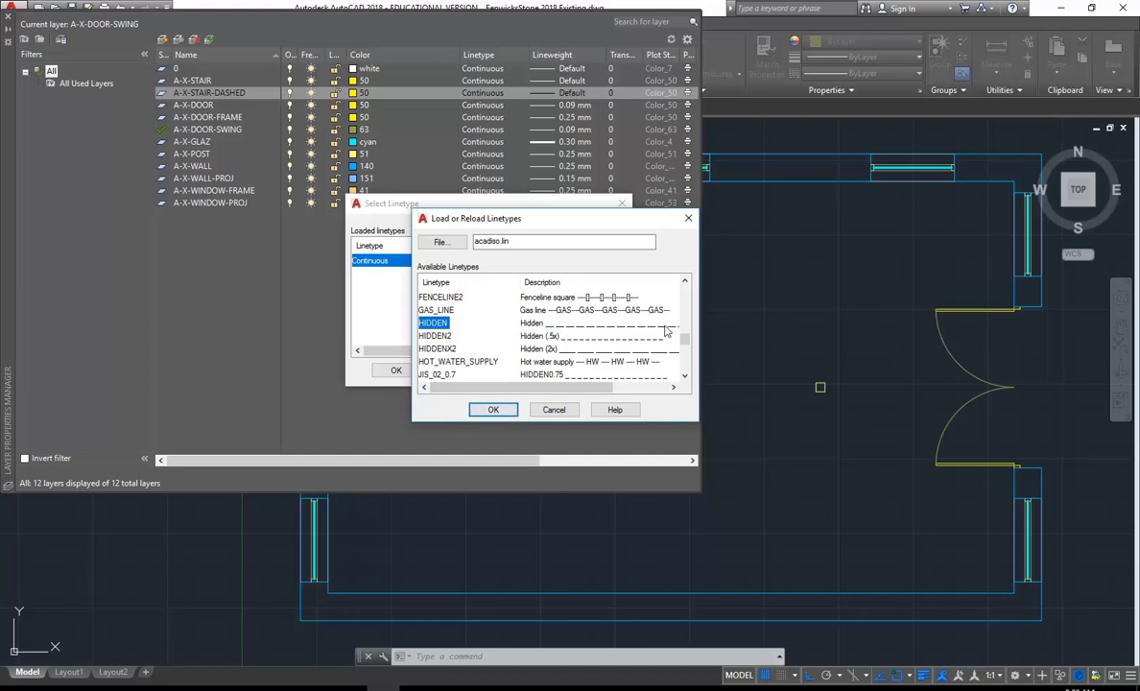
mouse_move(685, 341)
left_mouse_down()
mouse_move(686, 290)
mouse_move(697, 341)
left_mouse_up()
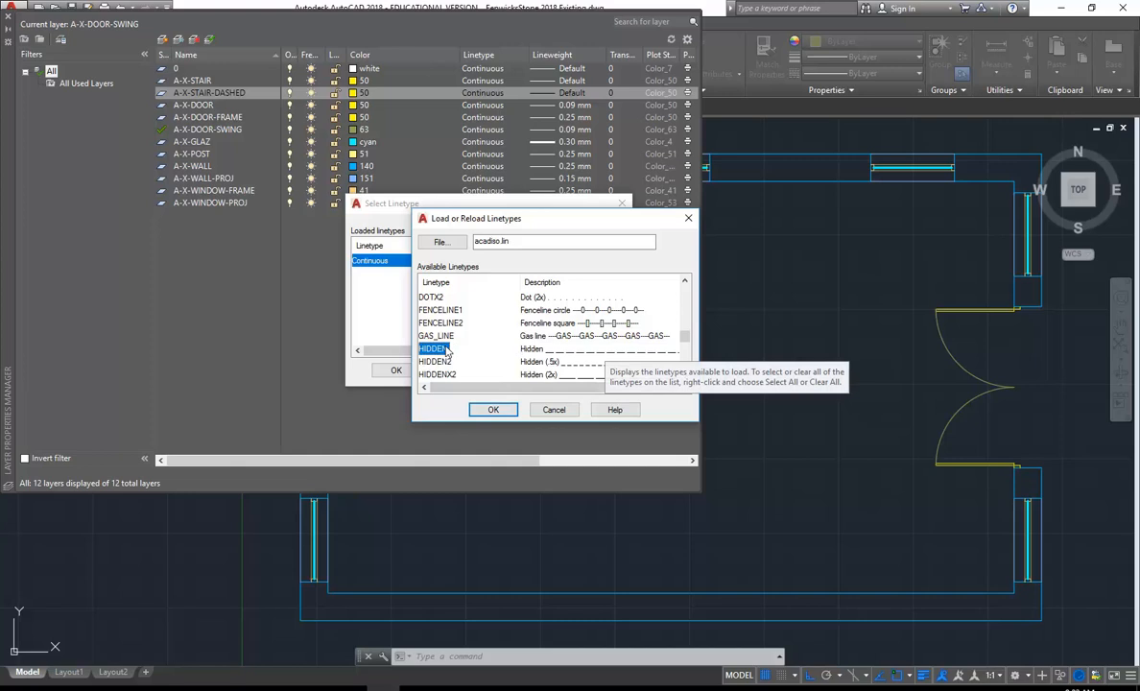
left_click(491, 411)
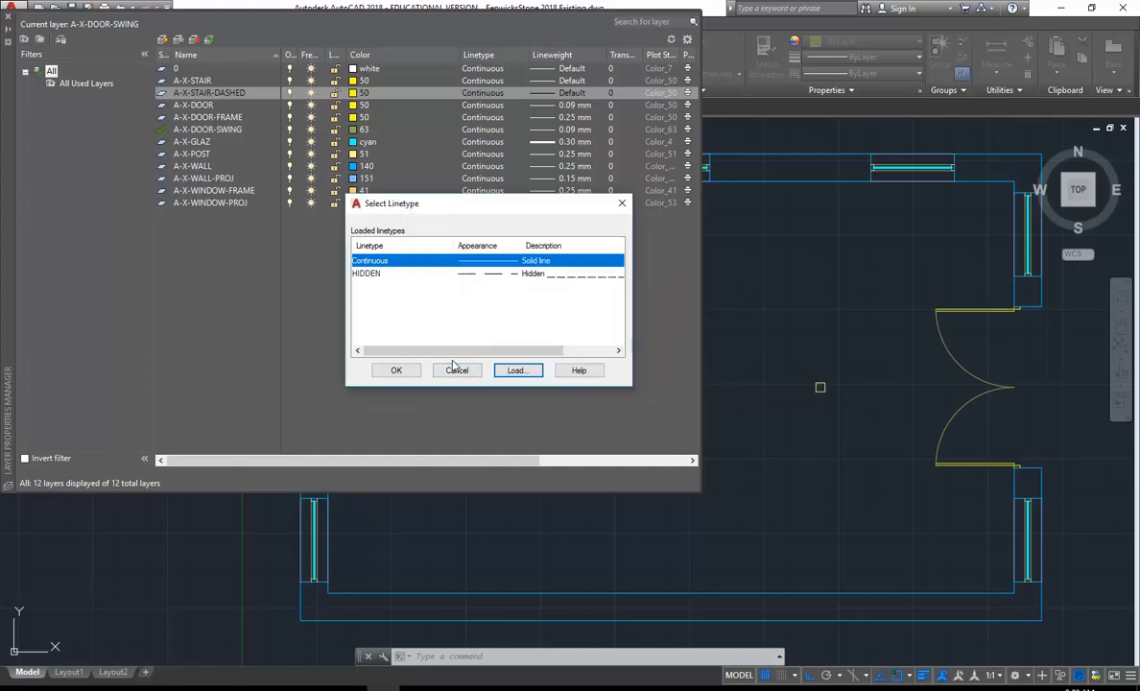
left_click(365, 276)
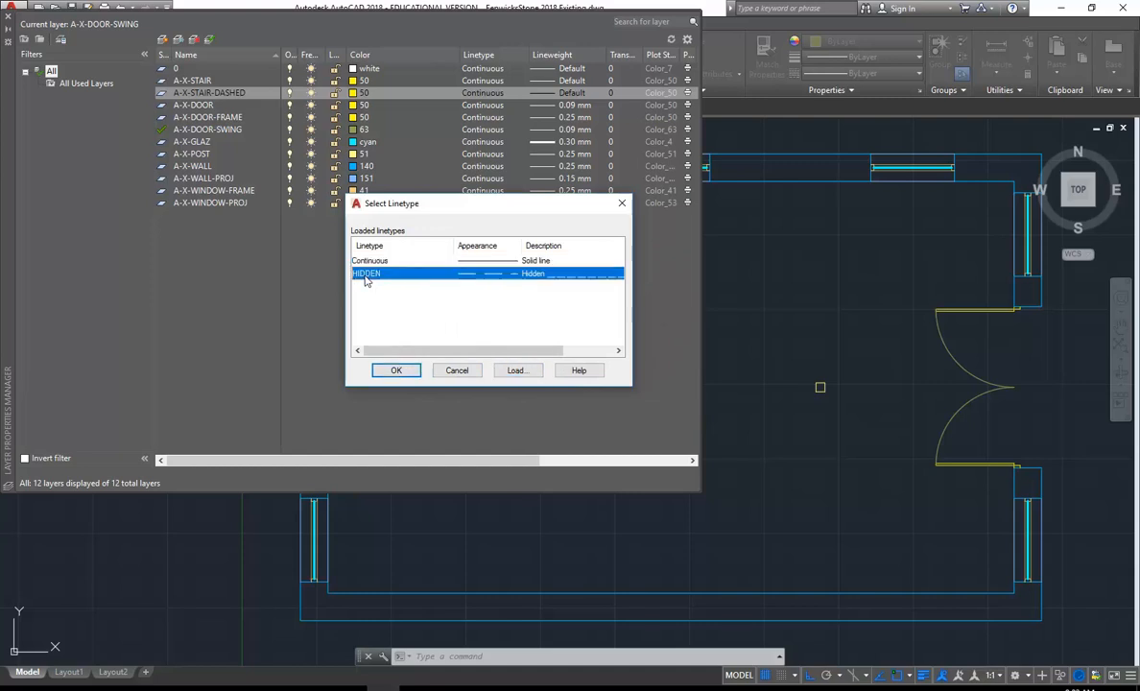
left_click(397, 372)
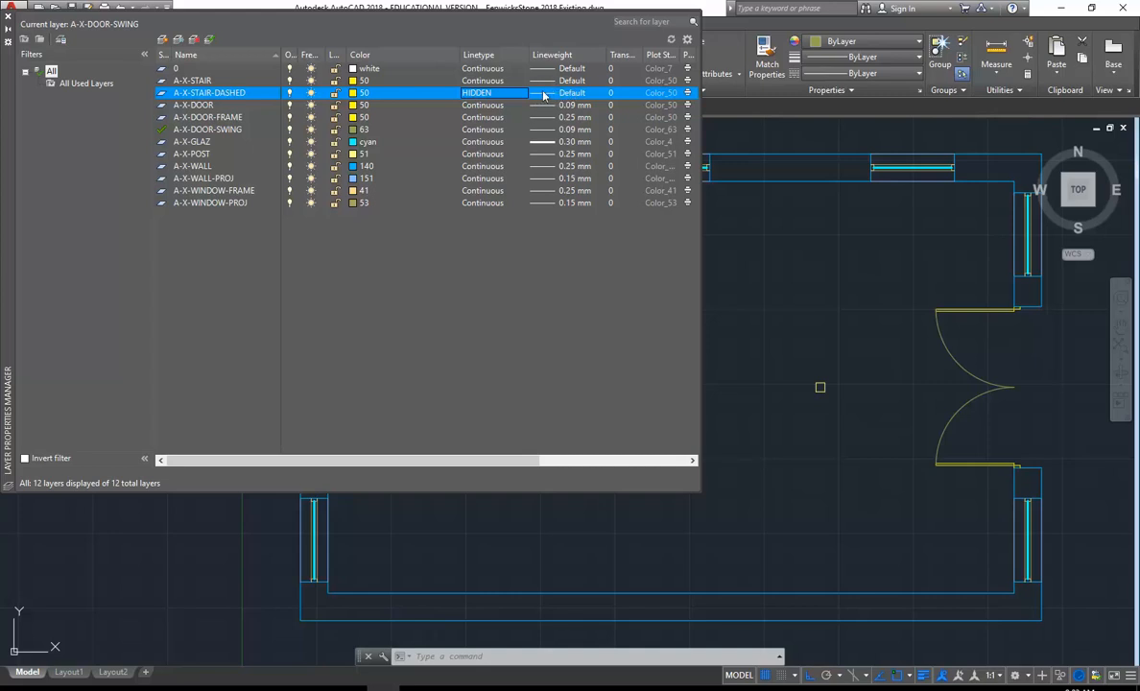
Make A-X-STAIR the current layer and close the layer manager.
double_click(162, 81)
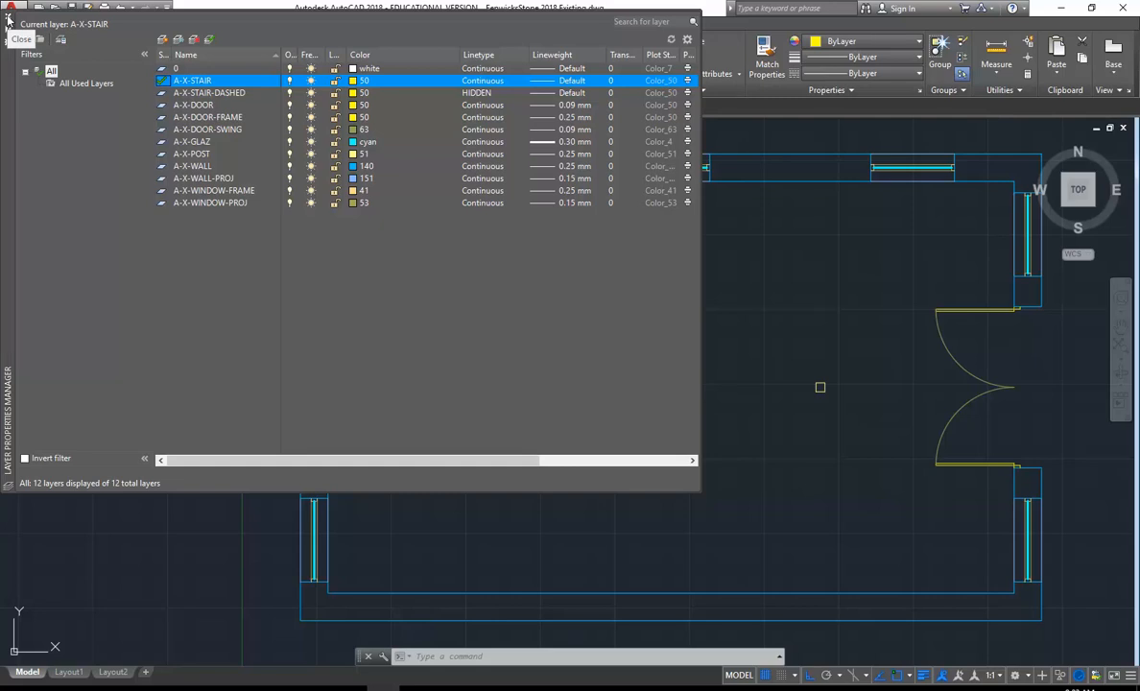
left_click(9, 18)
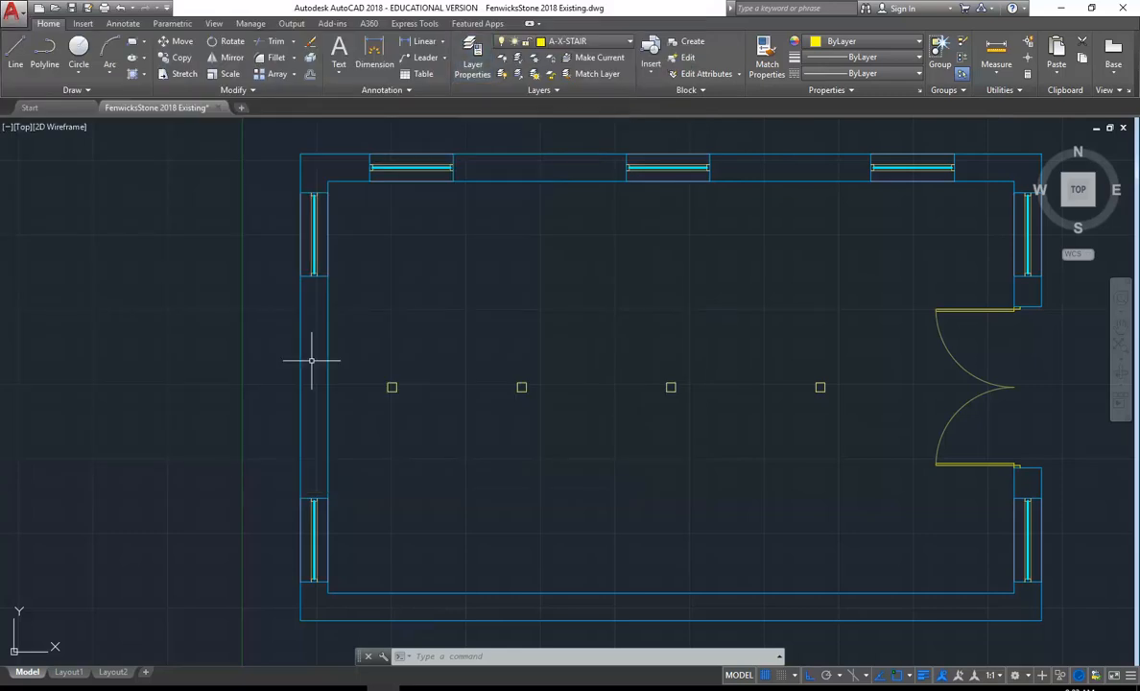
Measure the distance from the westernmost post to the inner face of the west wall.
left_click(1003, 44)
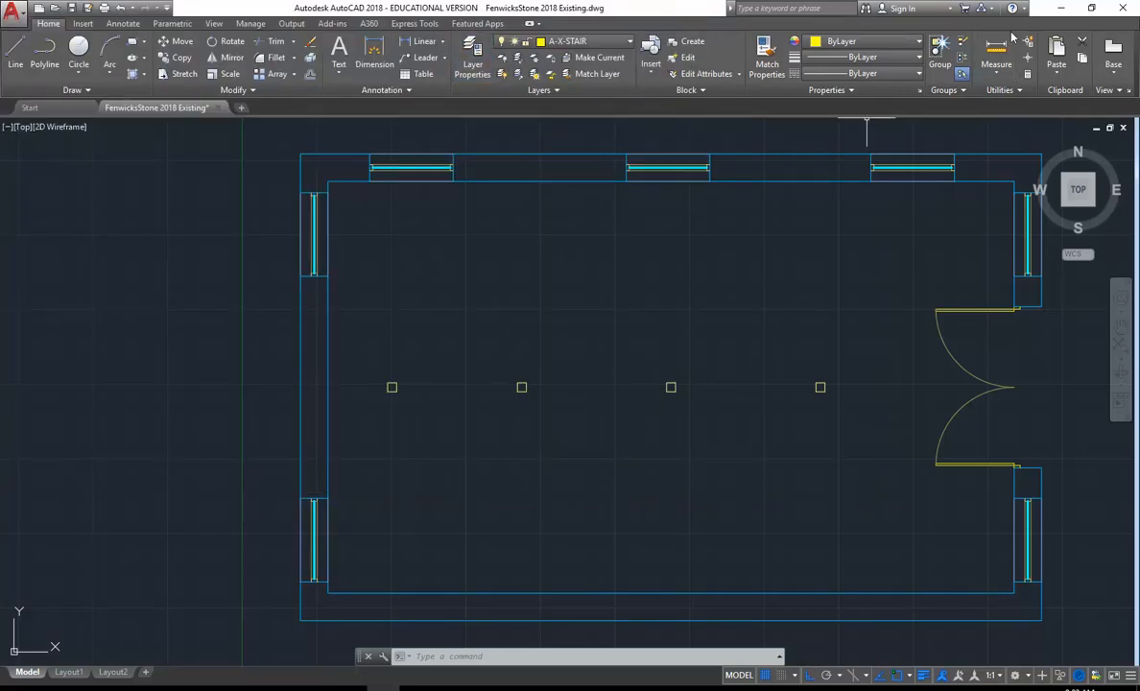
left_click(390, 387)
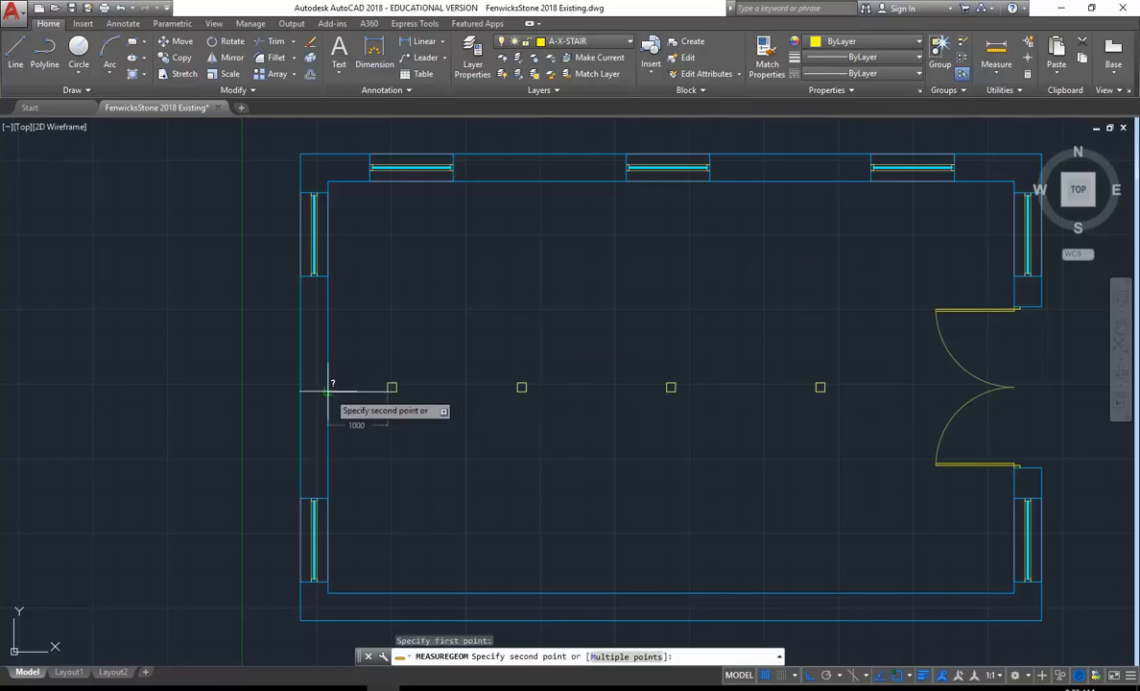
left_click(329, 391)
type("X")
key("Return")
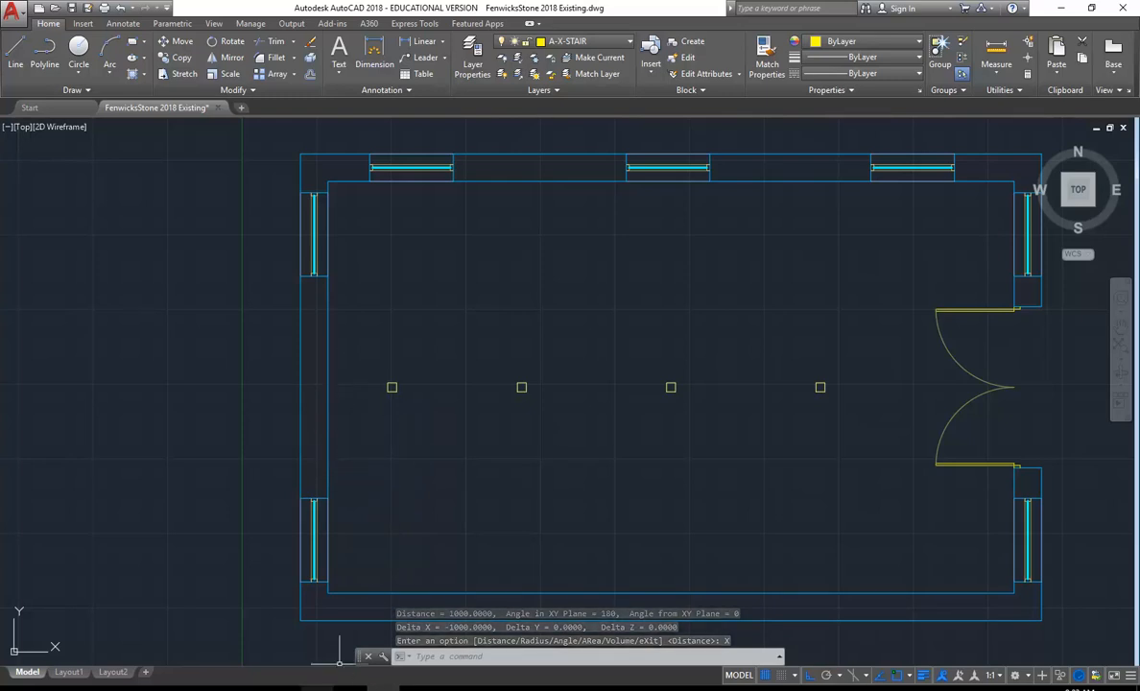
Check the stair layout on the ground floor plan in Photo Gallery, then return to the AutoCAD drawing.
left_click(318, 688)
left_click(318, 688)
left_click(351, 689)
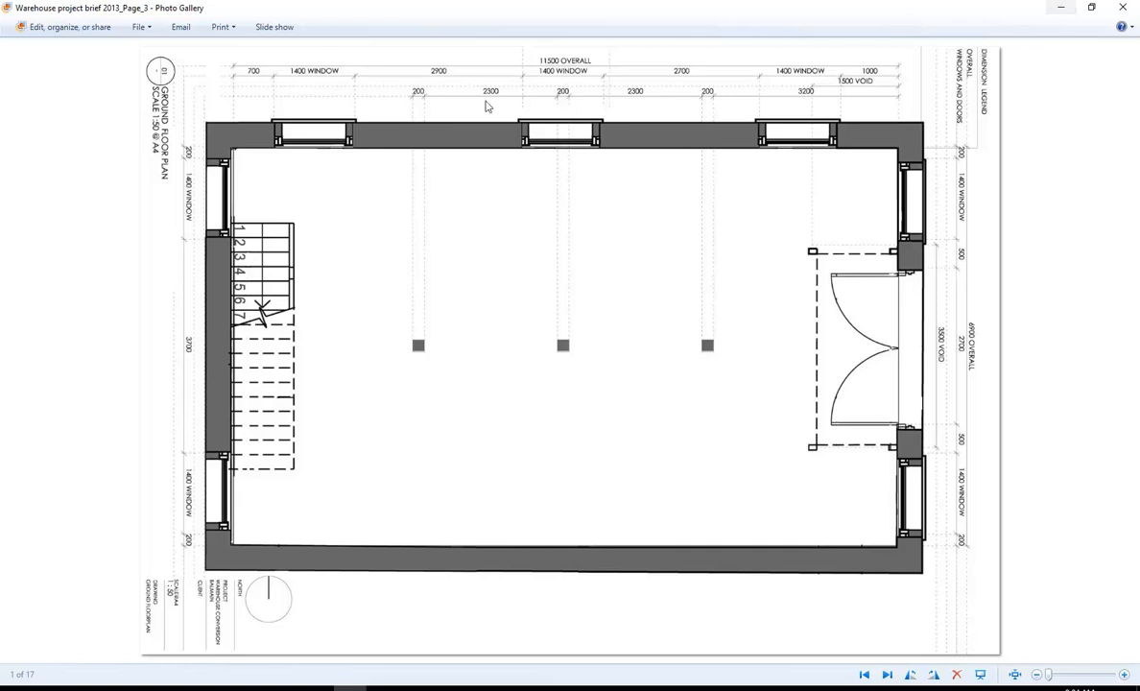
left_click(1059, 7)
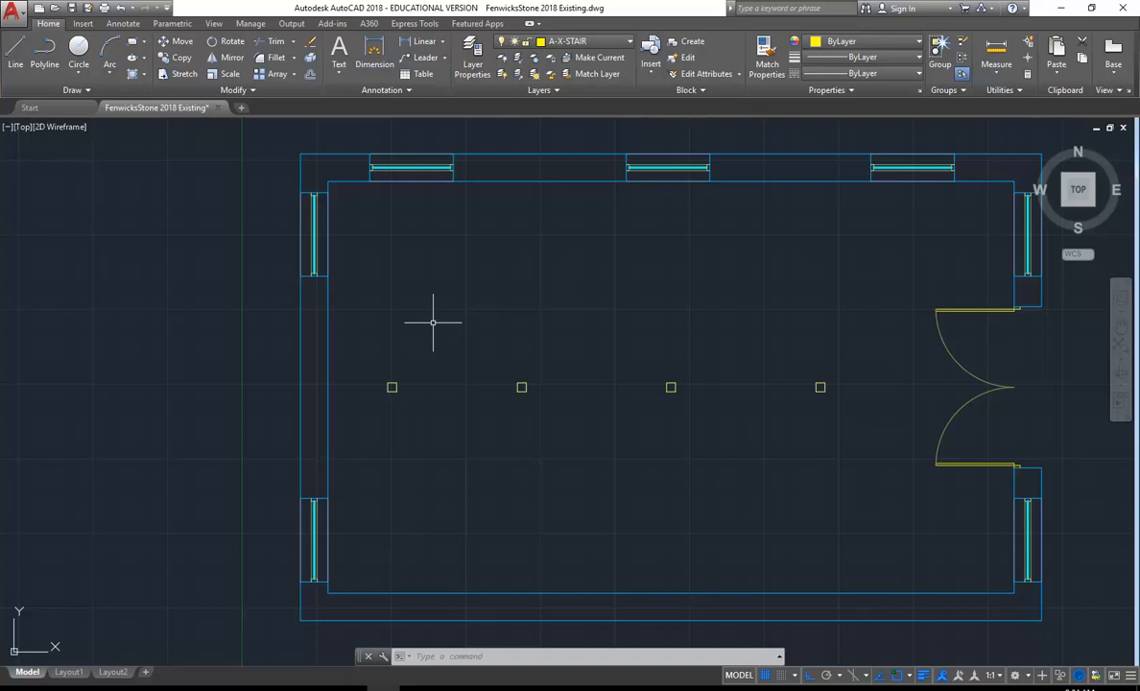
Calculate the stair's total run with the CAL command using the expression 17*250.
type("CAL")
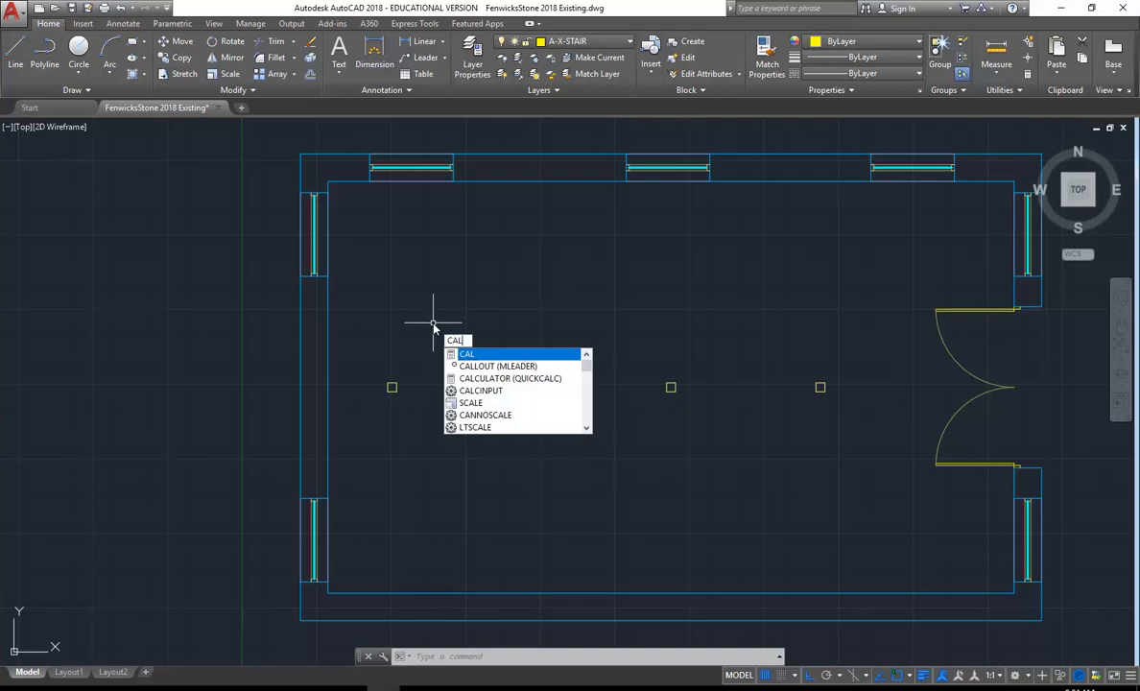
key("Return")
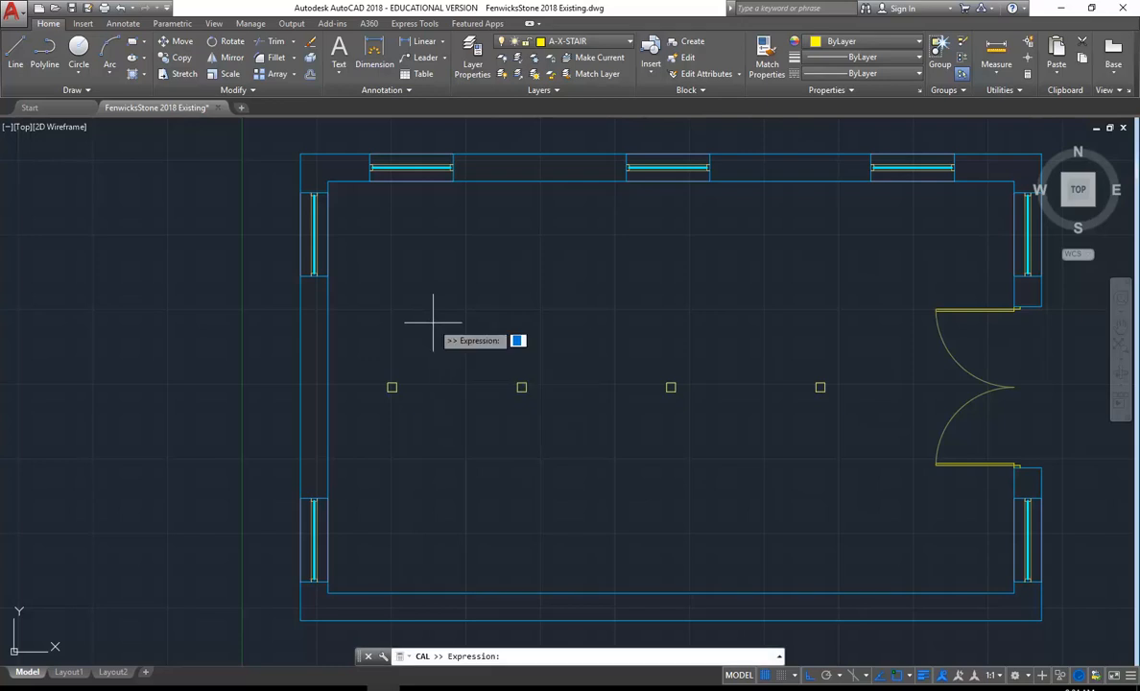
type("17*250")
key("Return")
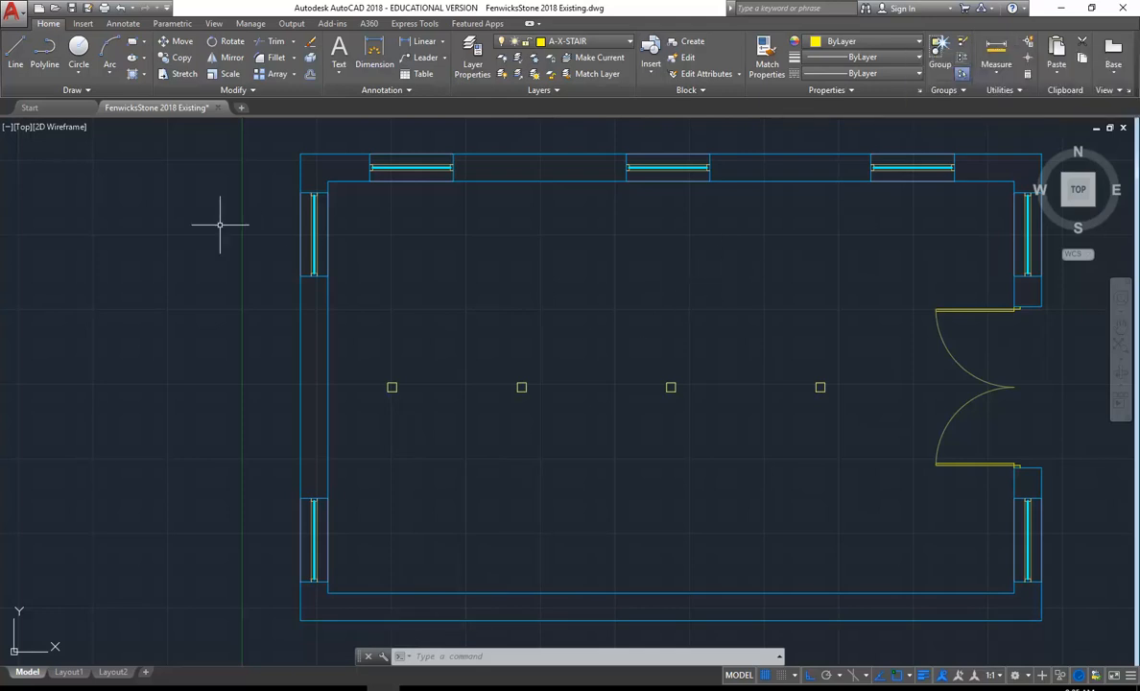
Measure the full length of the west wall's inner face between its north and south corners.
left_click(998, 48)
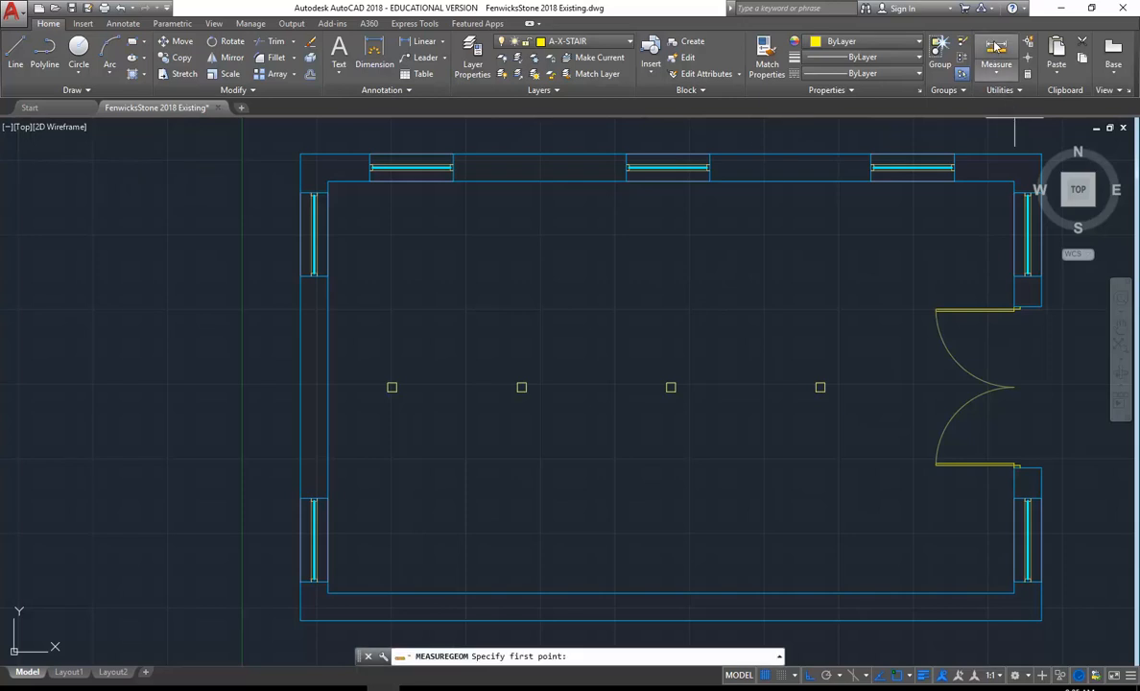
left_click(328, 180)
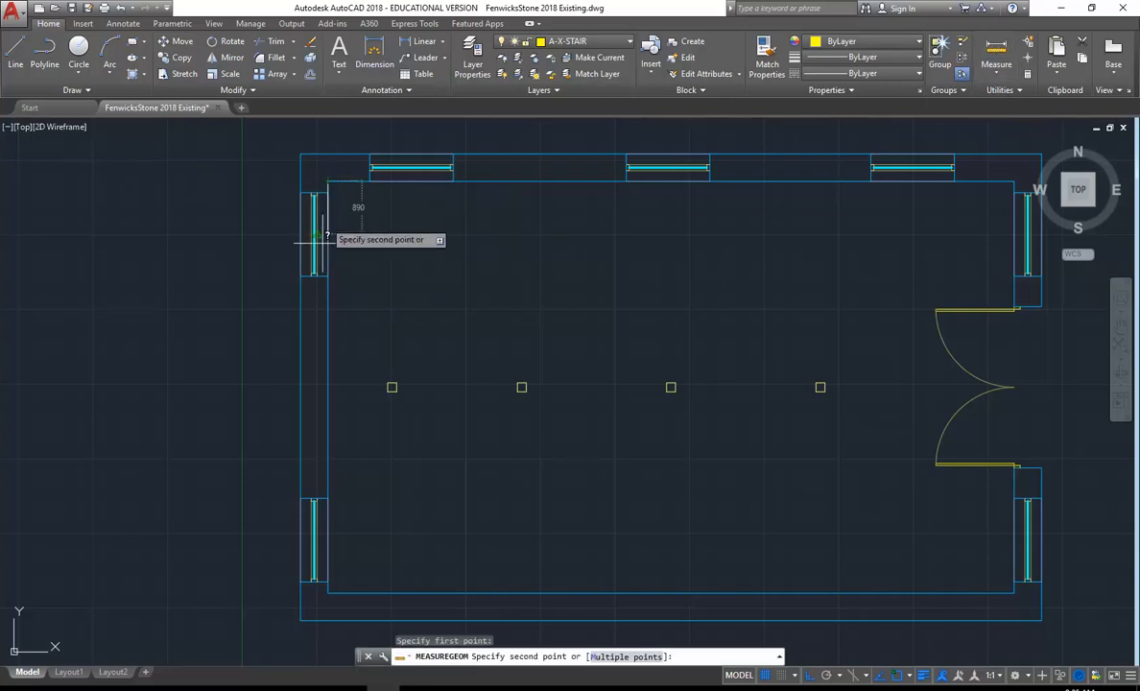
left_click(329, 593)
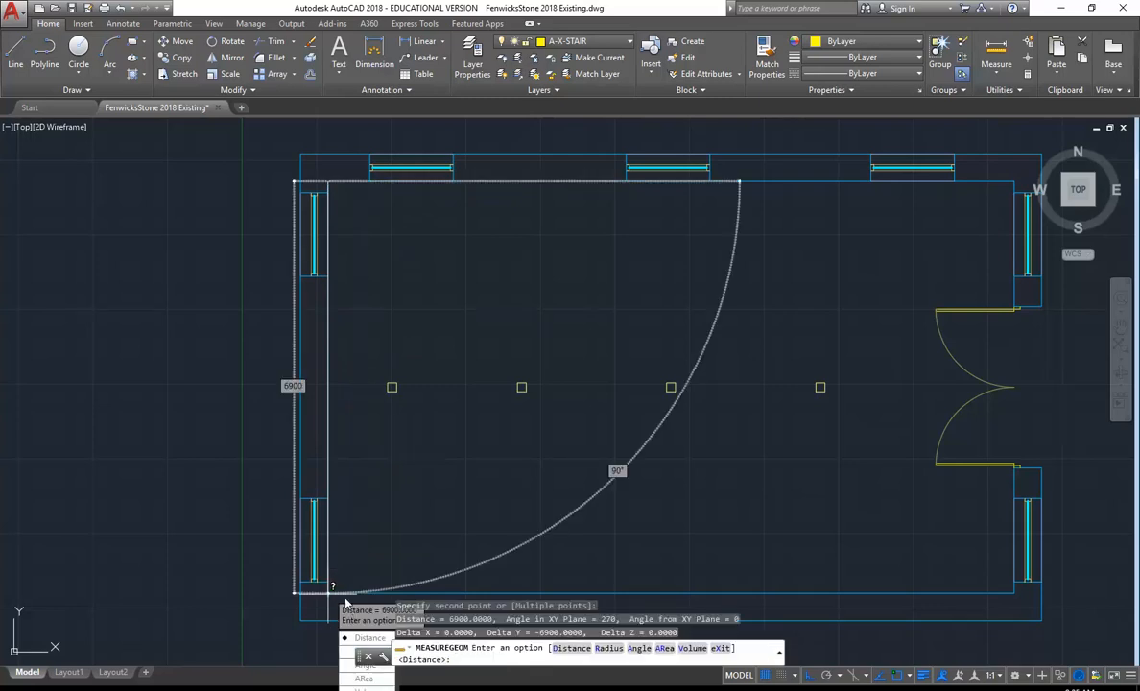
key("Return")
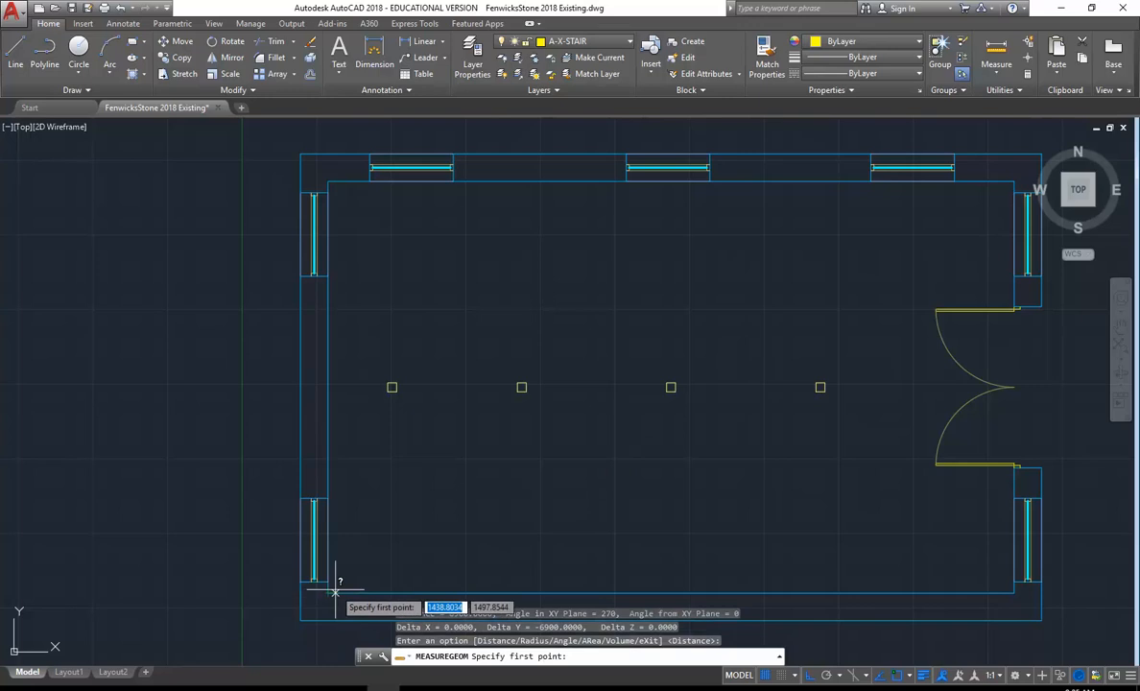
key("Escape")
key("Escape")
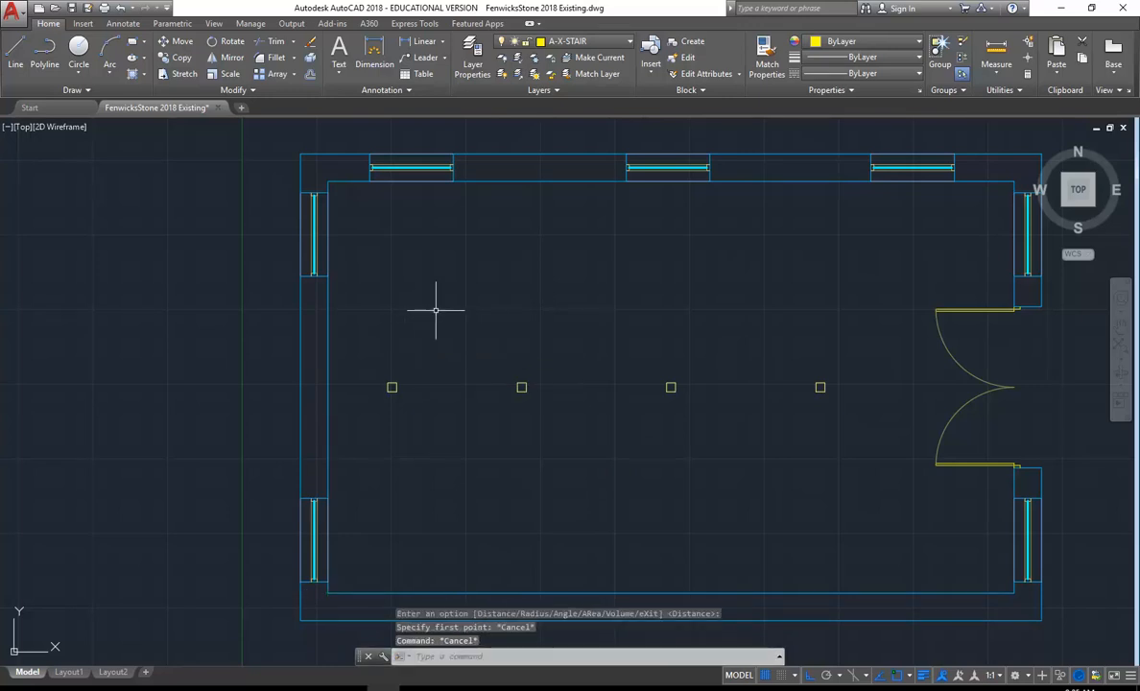
Calculate the floor length left over beside the stair with the CAL command using the expression 6900-4250.
type("cal")
key("Return")
type("6900")
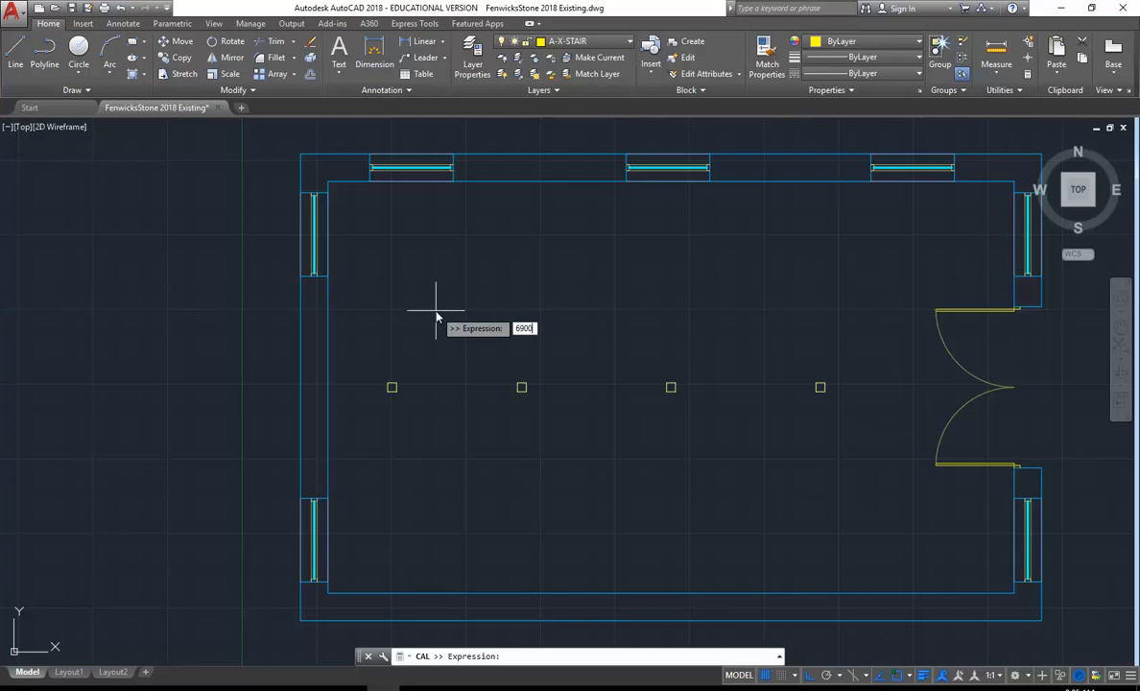
type("-4250")
key("Return")
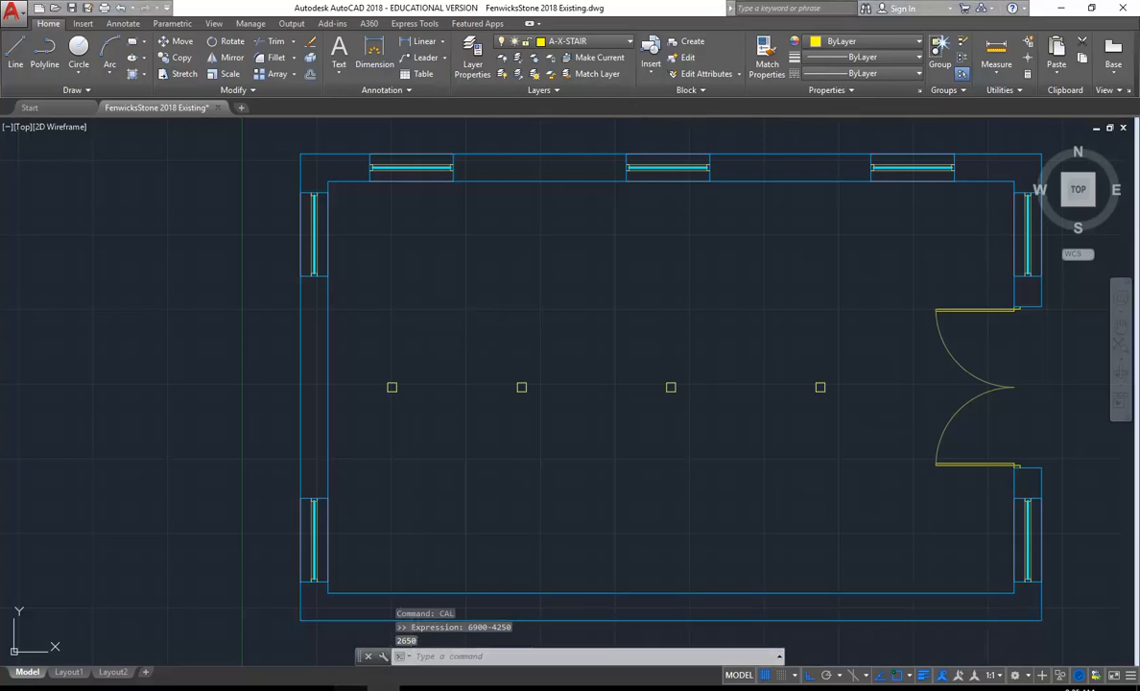
Check the stair's position on the ground floor plan in Photo Gallery, then return to AutoCAD and review the calculations in the command history.
left_click(351, 688)
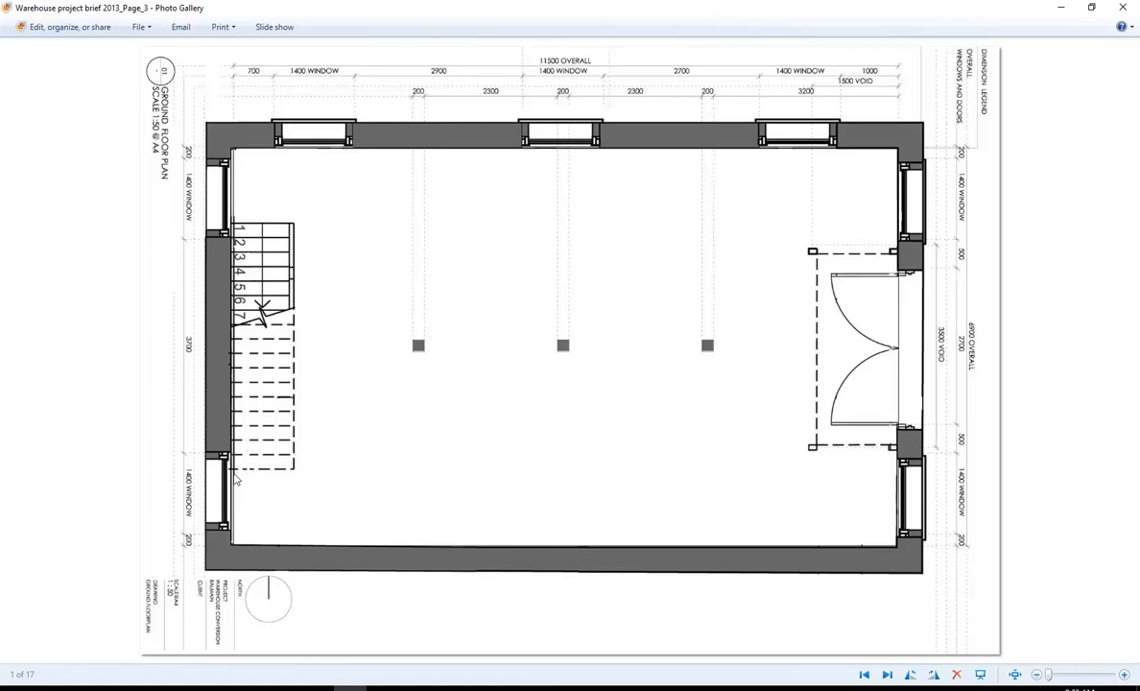
left_click(1059, 10)
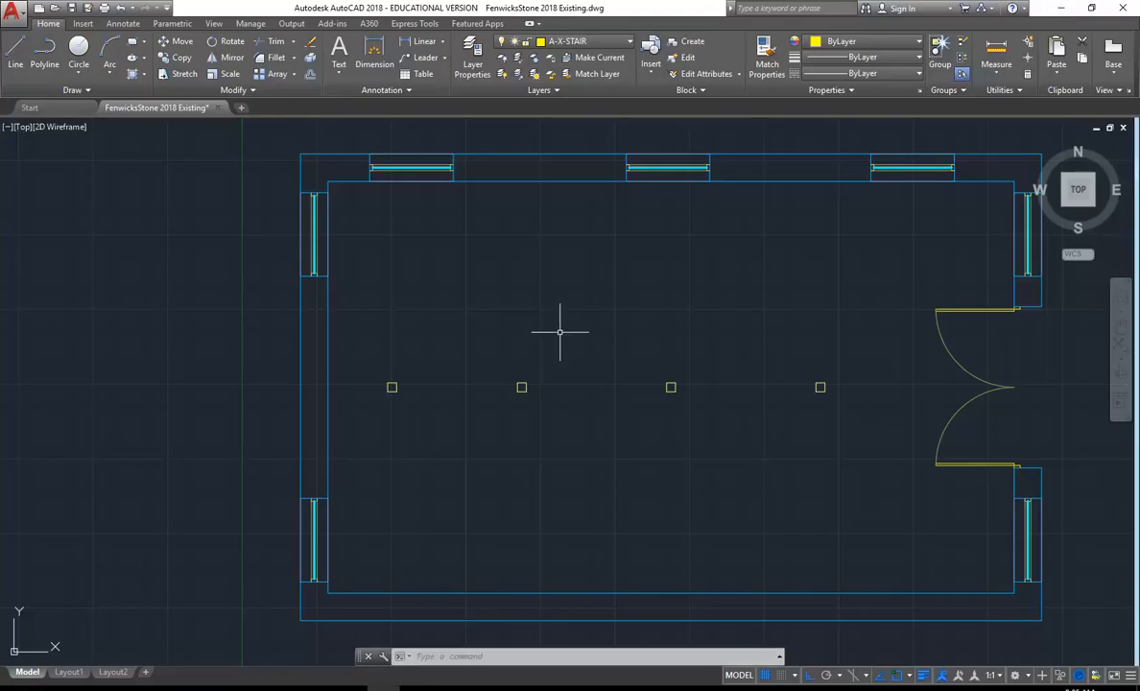
left_click(780, 657)
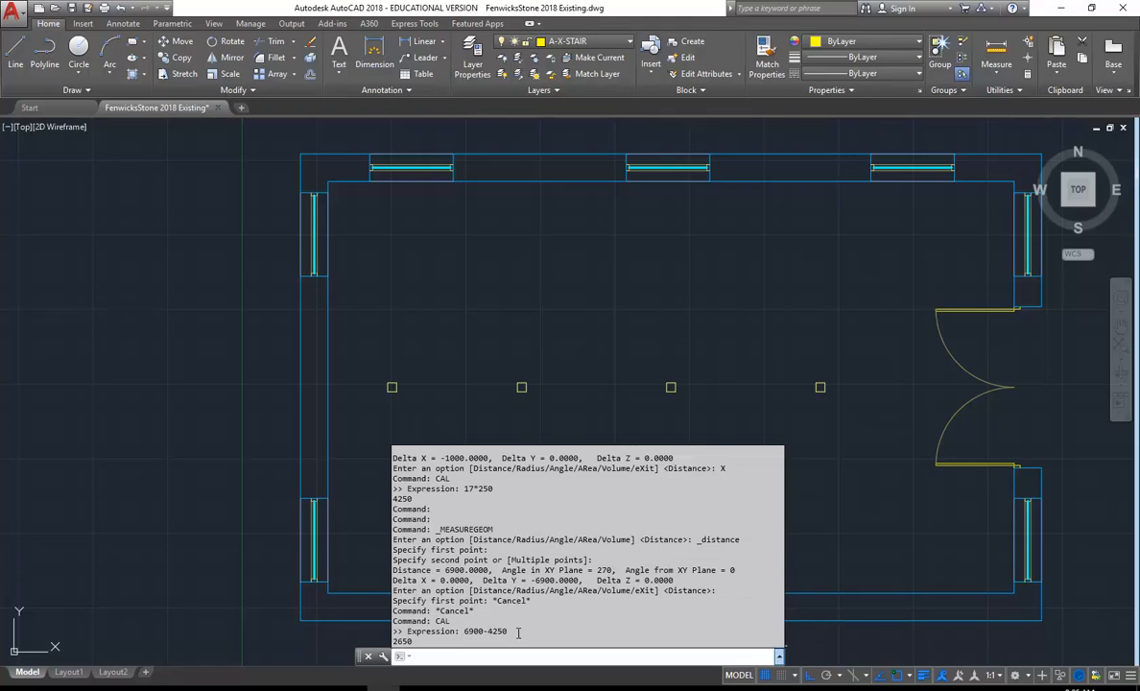
left_click(389, 324)
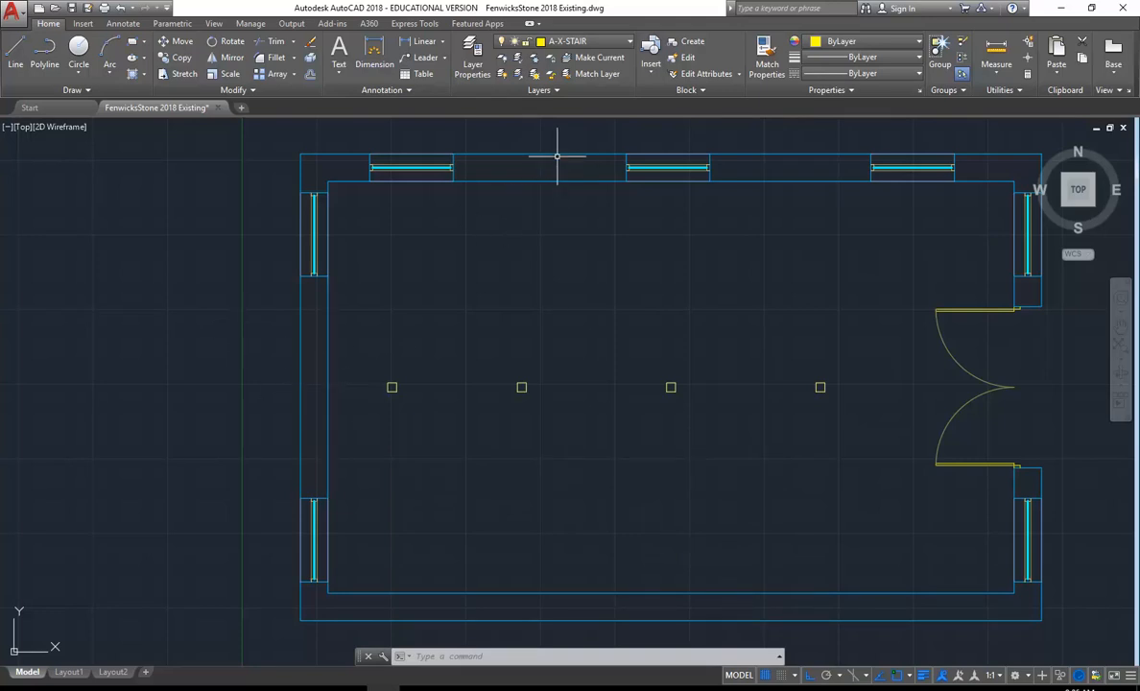
Draw a horizontal line from the midpoint of the west wall's inner face eastward past the westernmost post.
left_click(14, 55)
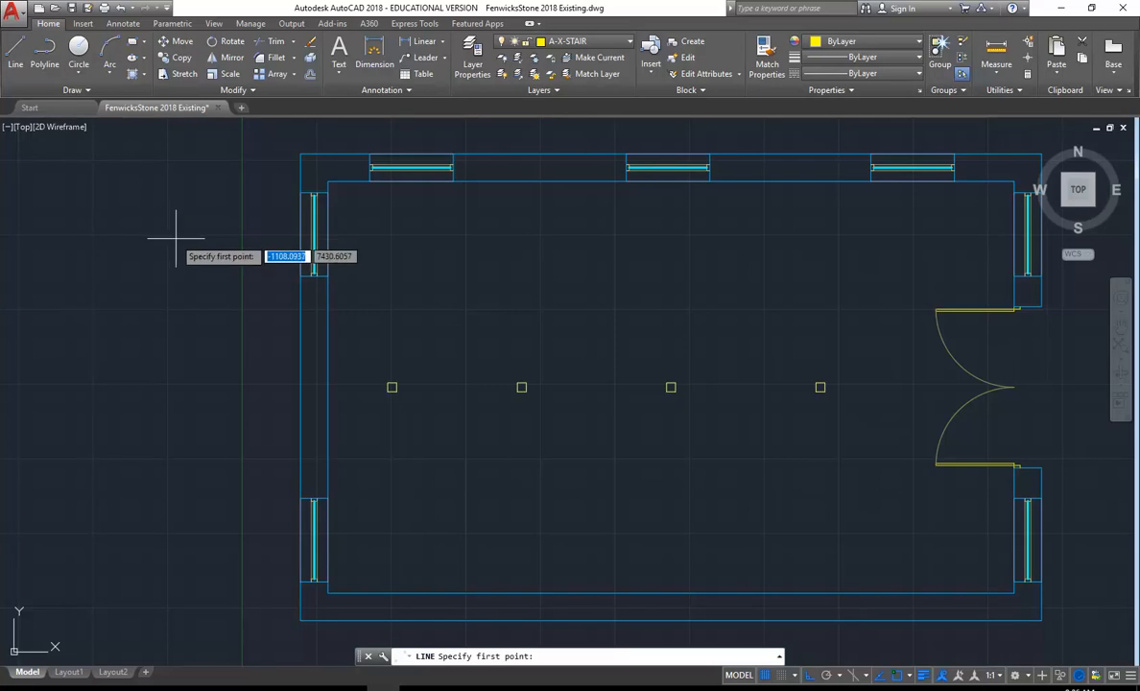
left_click(327, 388)
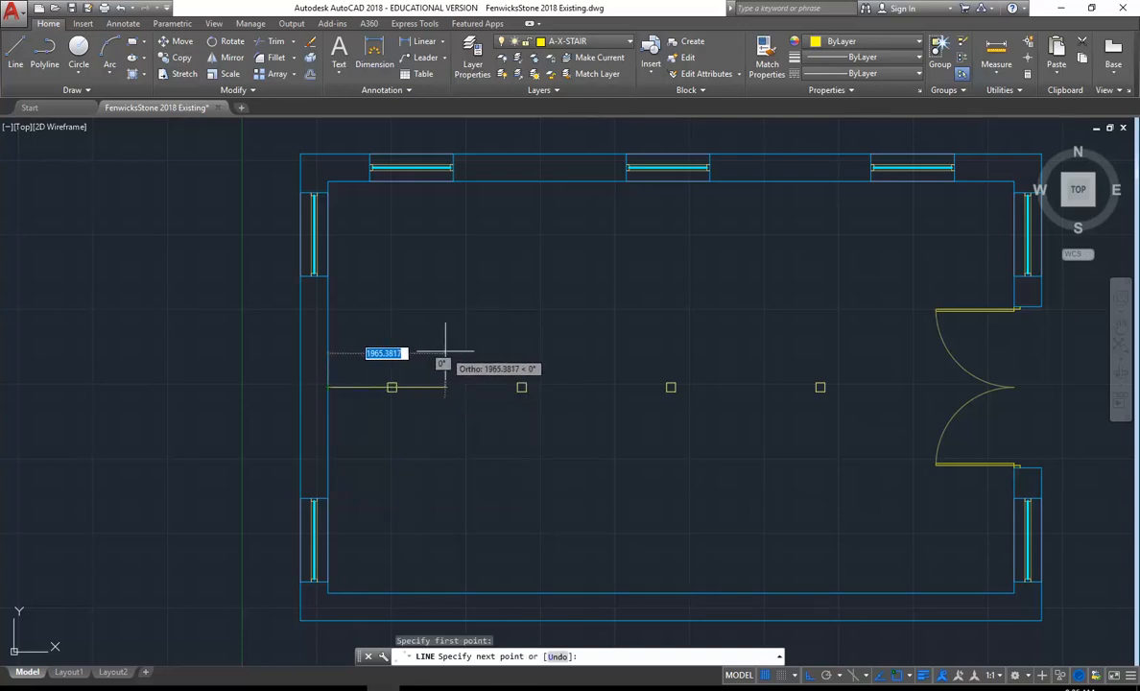
left_click(479, 331)
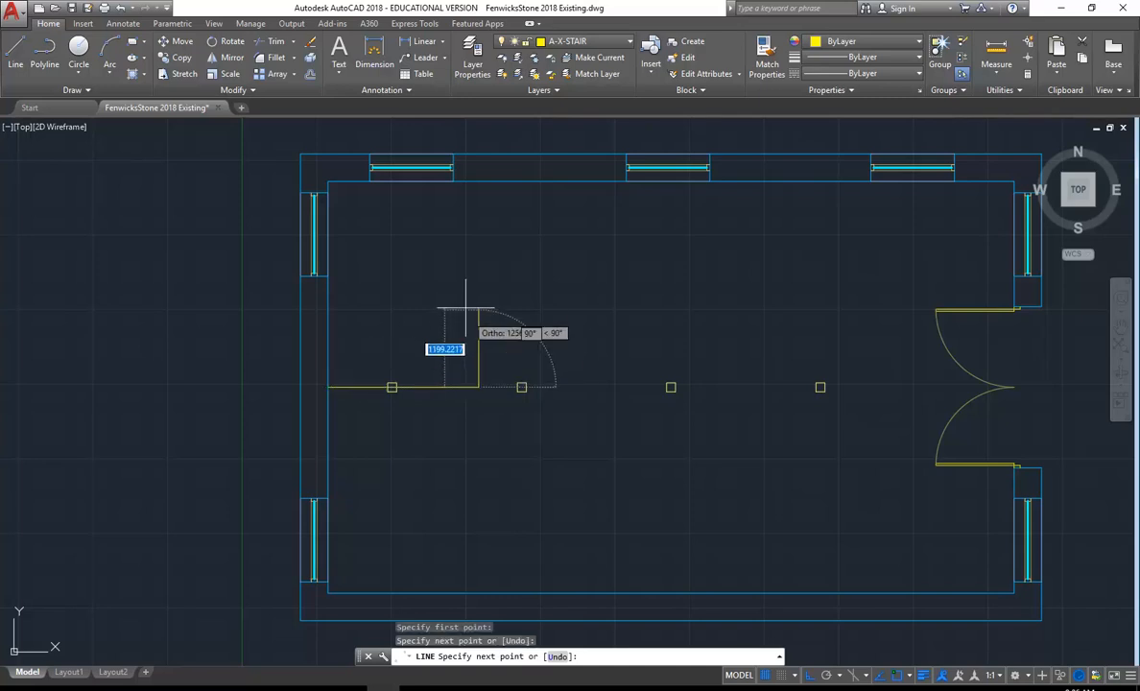
key("Return")
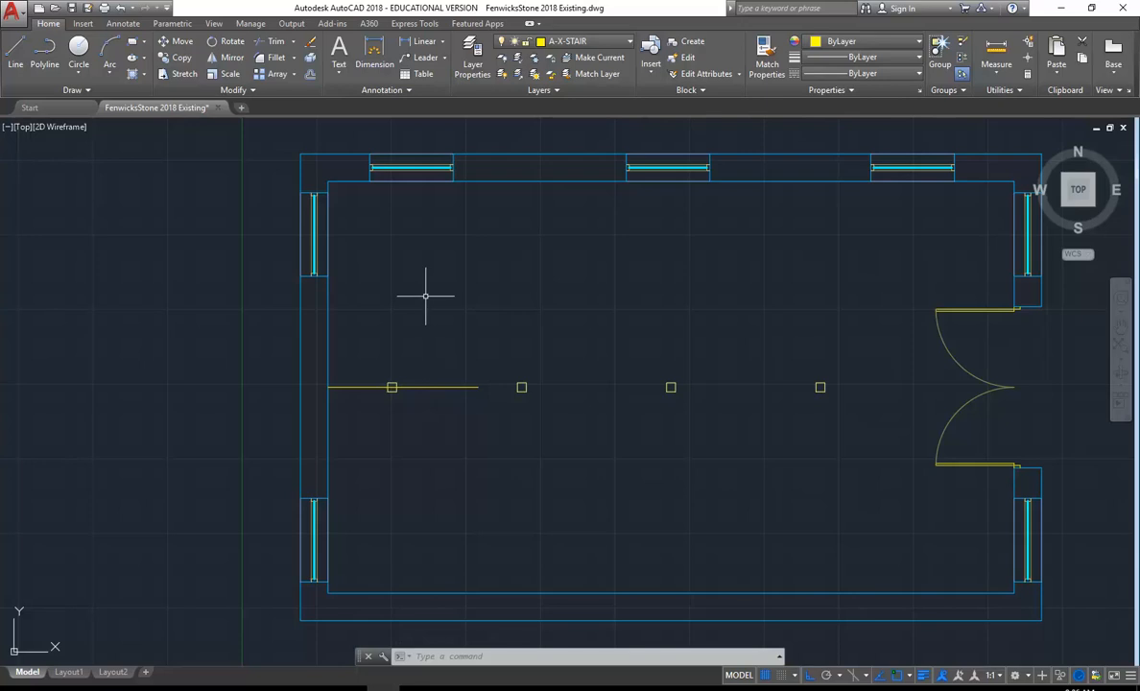
Offset the horizontal centre line 2125 mm to the north.
left_click(311, 74)
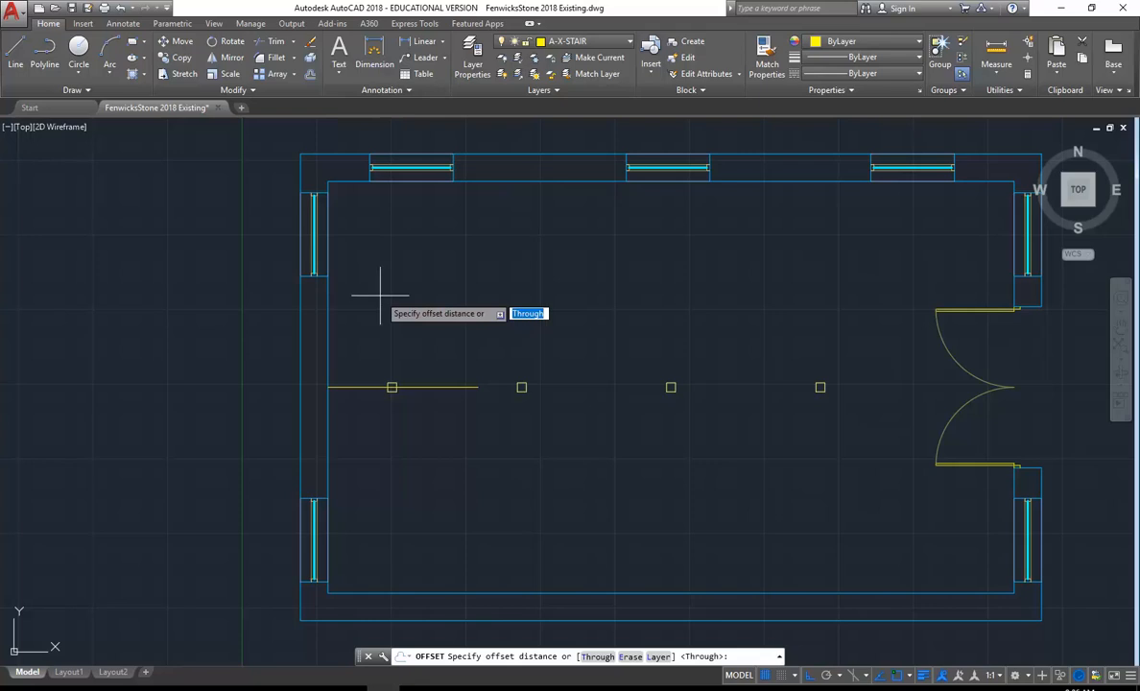
type("2125")
key("Return")
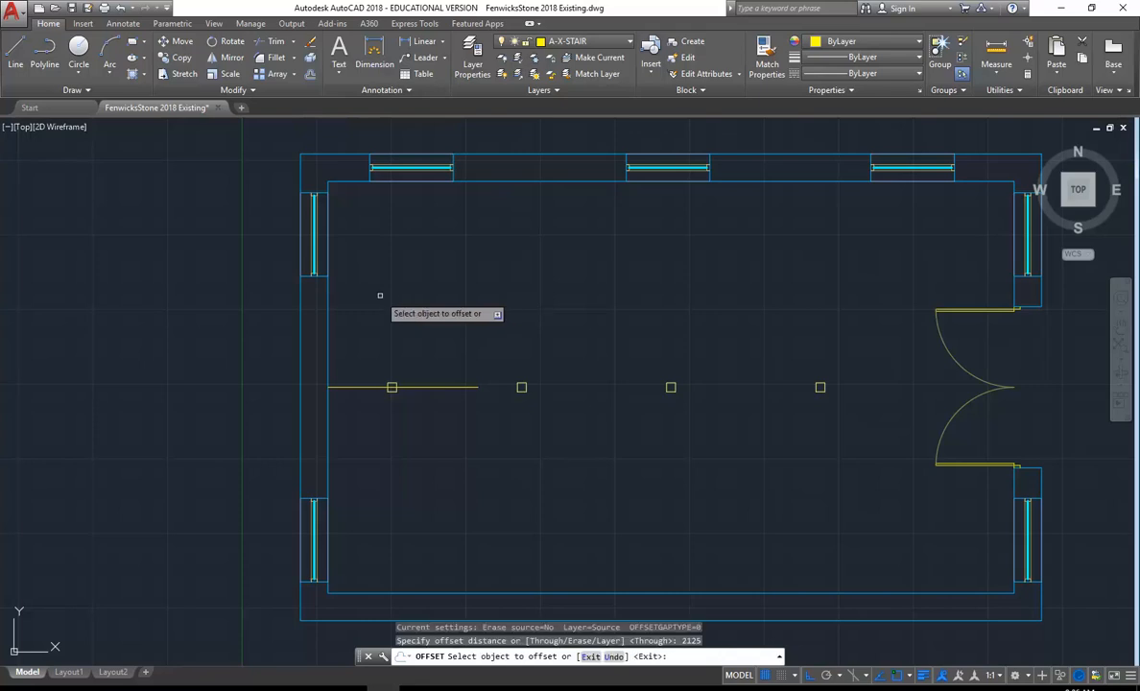
left_click(365, 387)
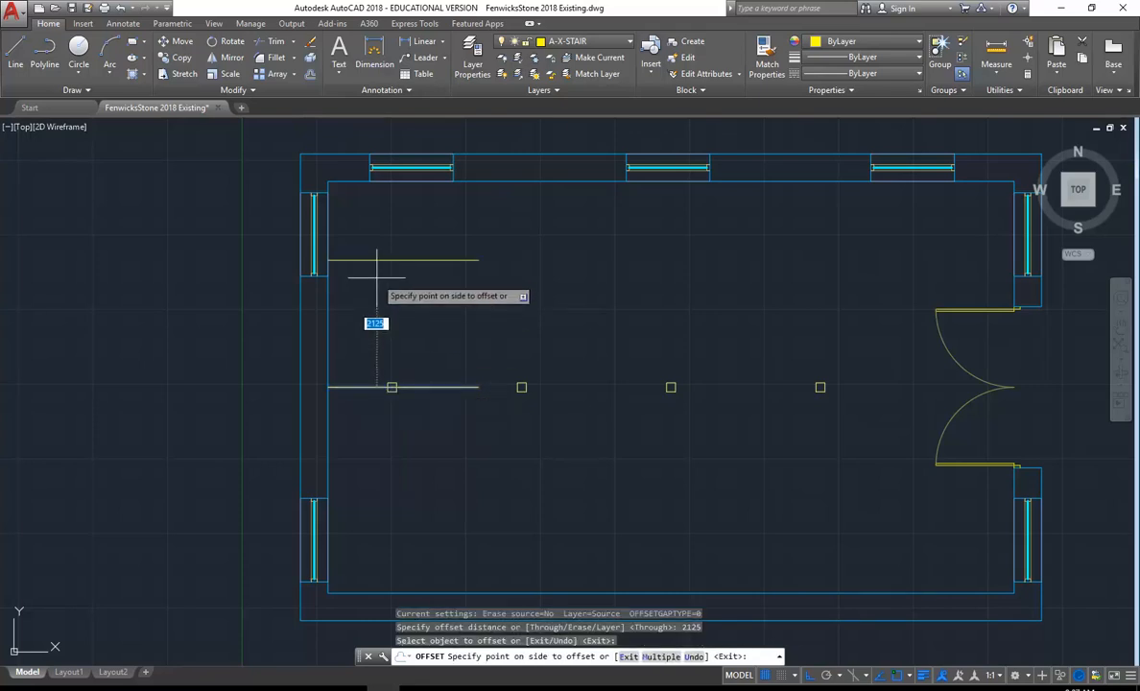
left_click(375, 216)
key("Return")
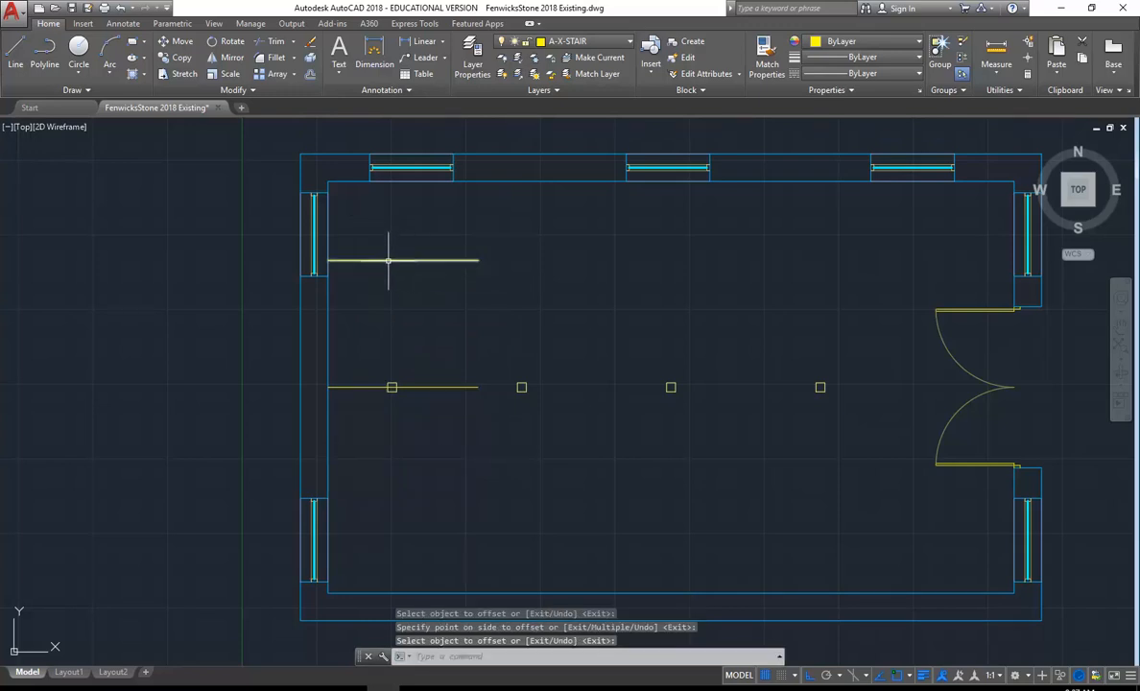
Compare the offset line with the stair's first riser on the Photo Gallery plan, then return to the AutoCAD drawing.
left_click(350, 688)
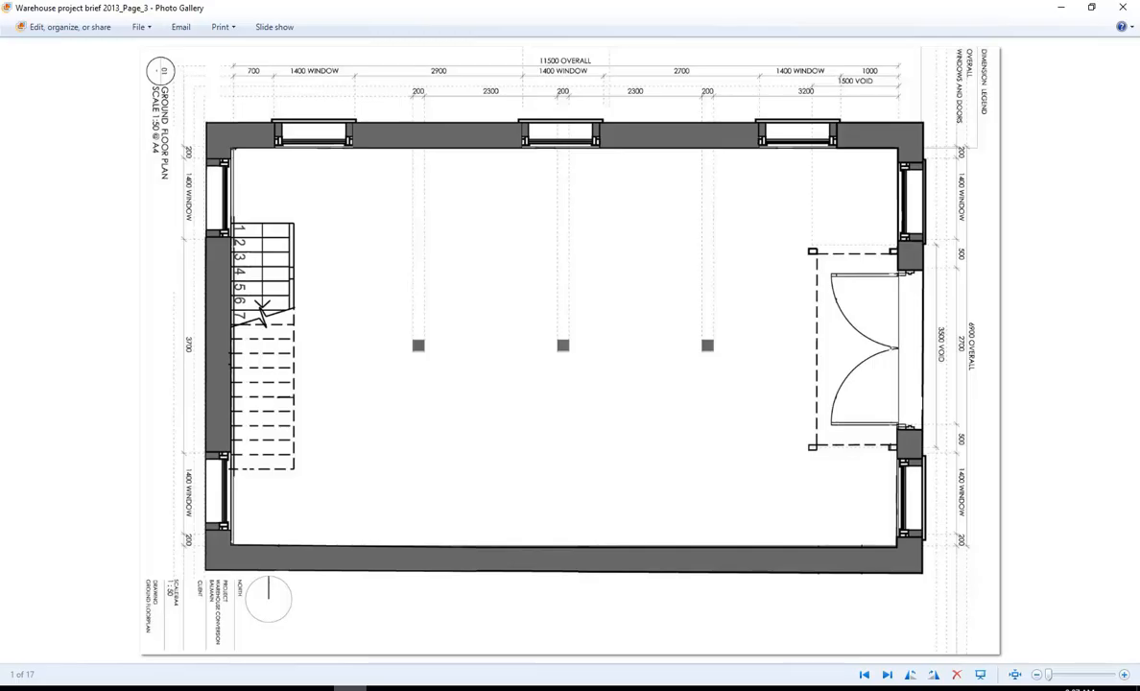
left_click(383, 689)
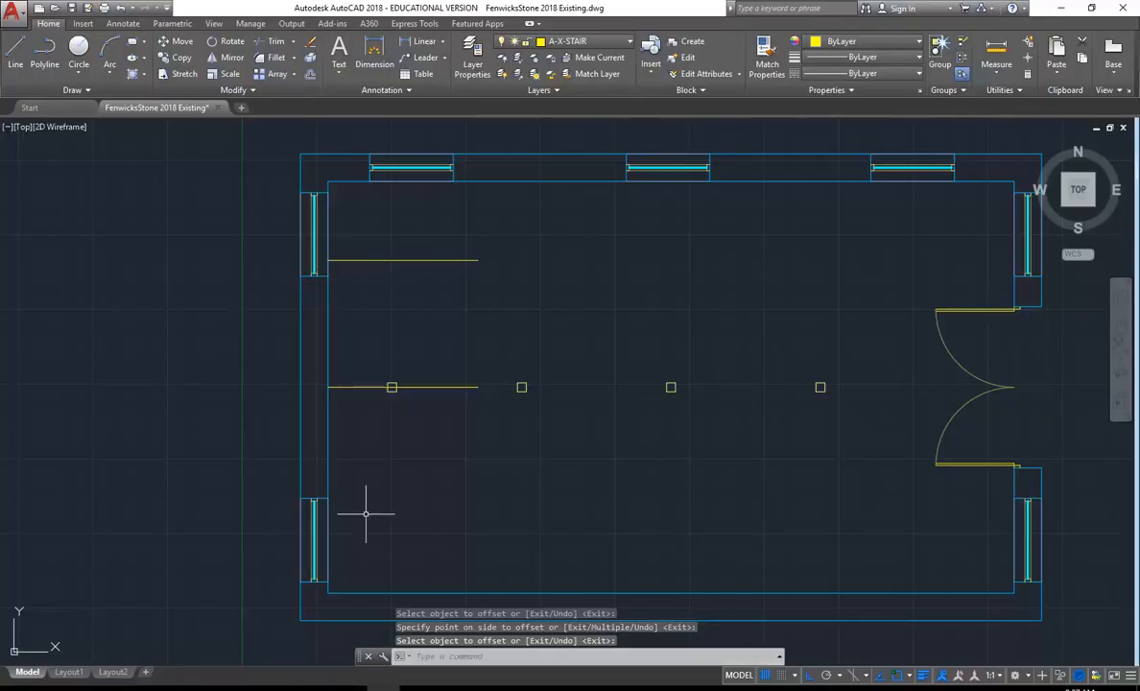
left_click(350, 689)
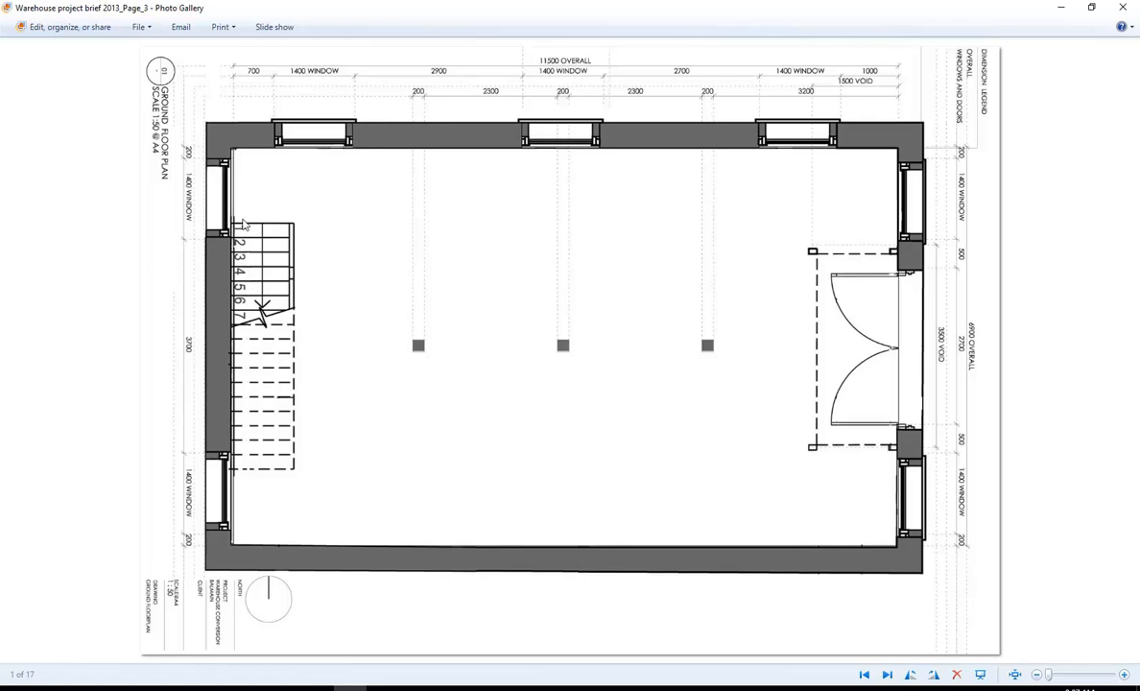
left_click(383, 688)
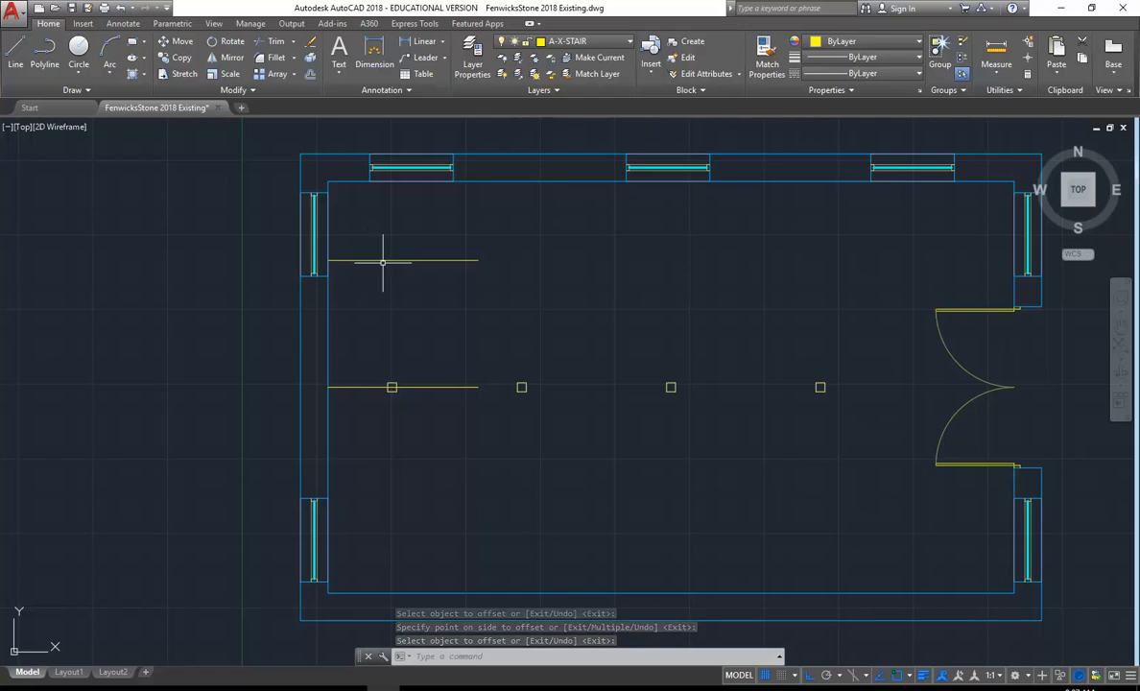
Draw a vertical line from the west face of the westernmost post, at the centre line, north to the offset line.
left_click(14, 58)
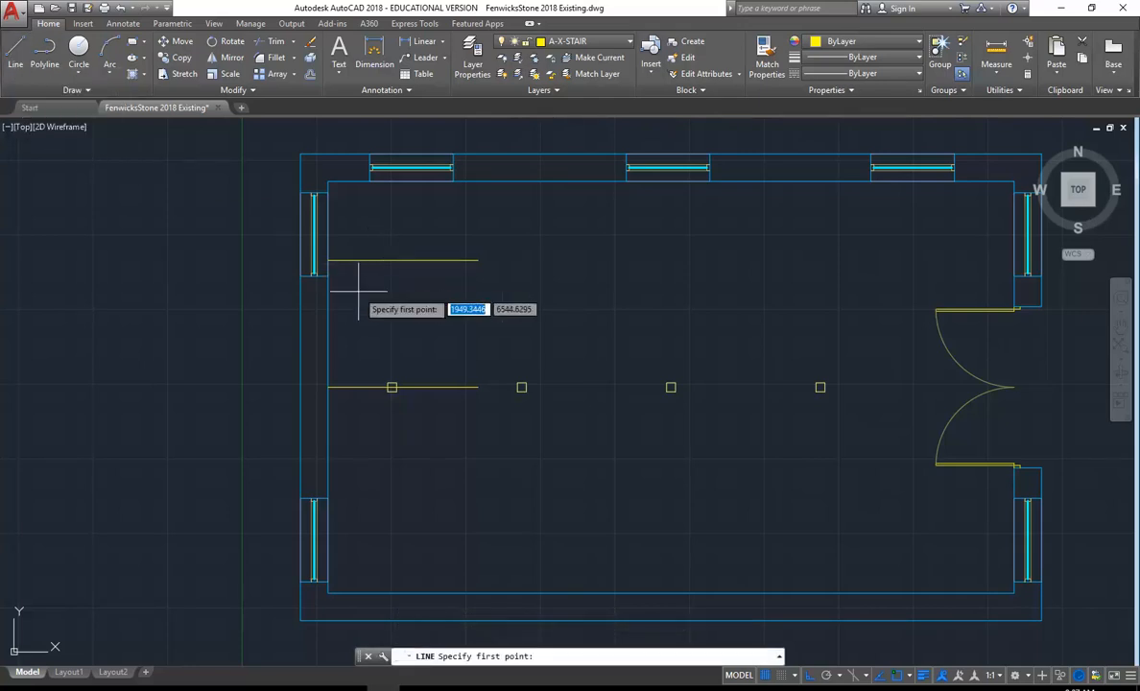
left_click(389, 386)
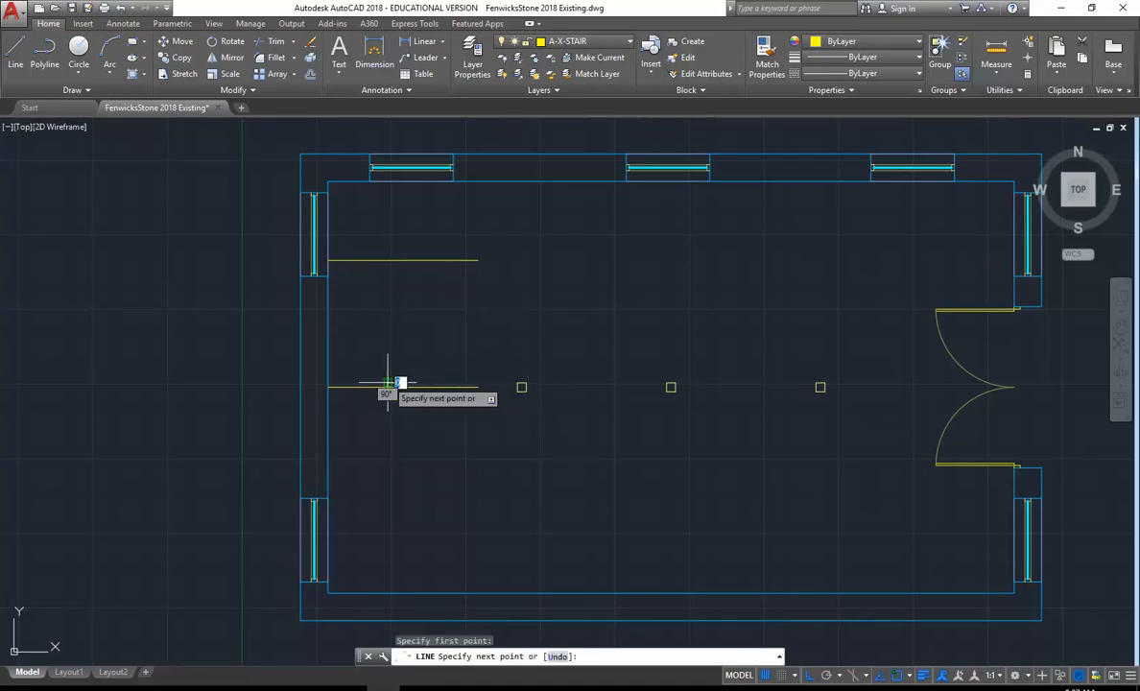
left_click(387, 259)
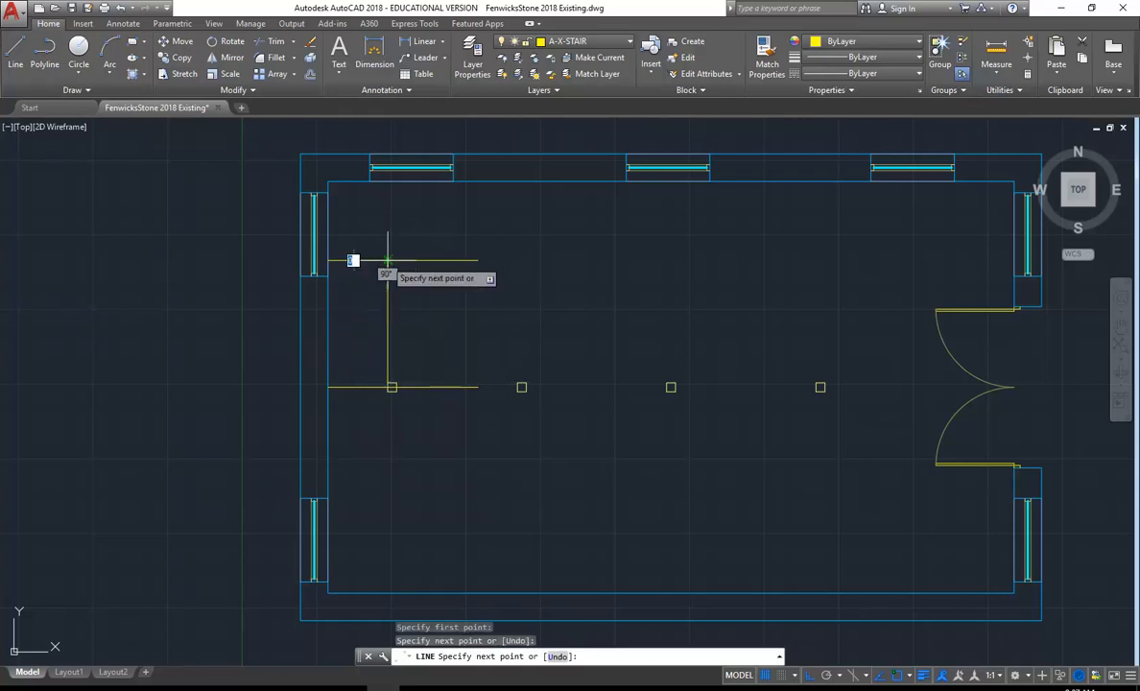
key("Return")
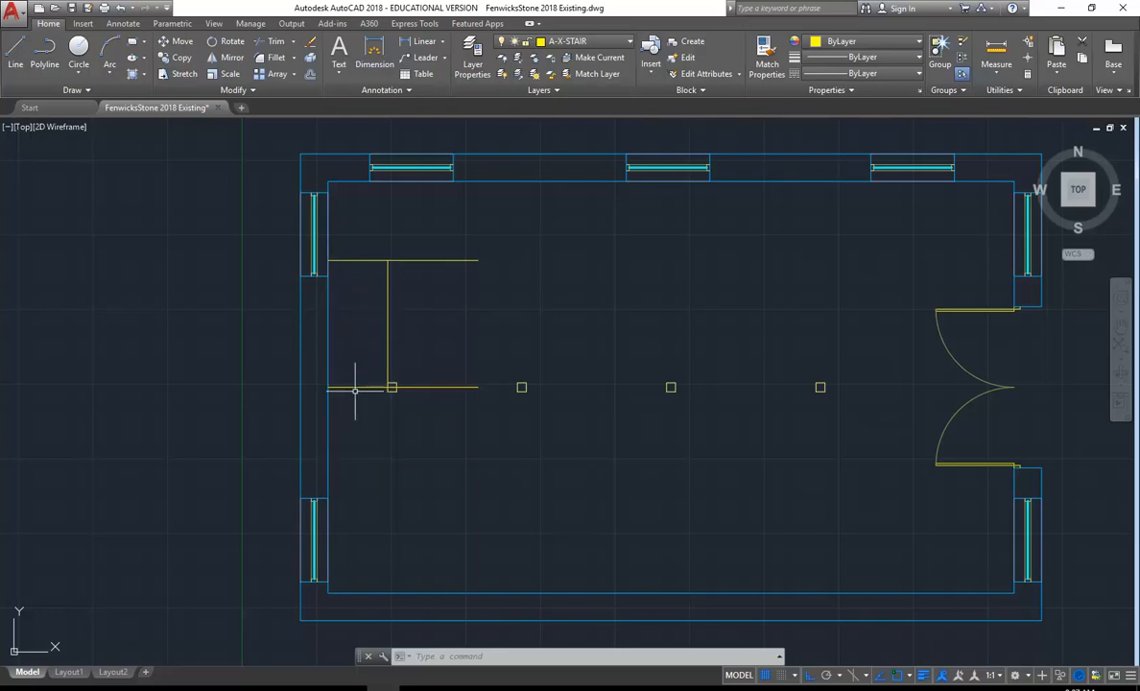
Fillet the northern stair line with the vertical line into a square corner, keeping the part next to the west wall.
mouse_move(358, 387)
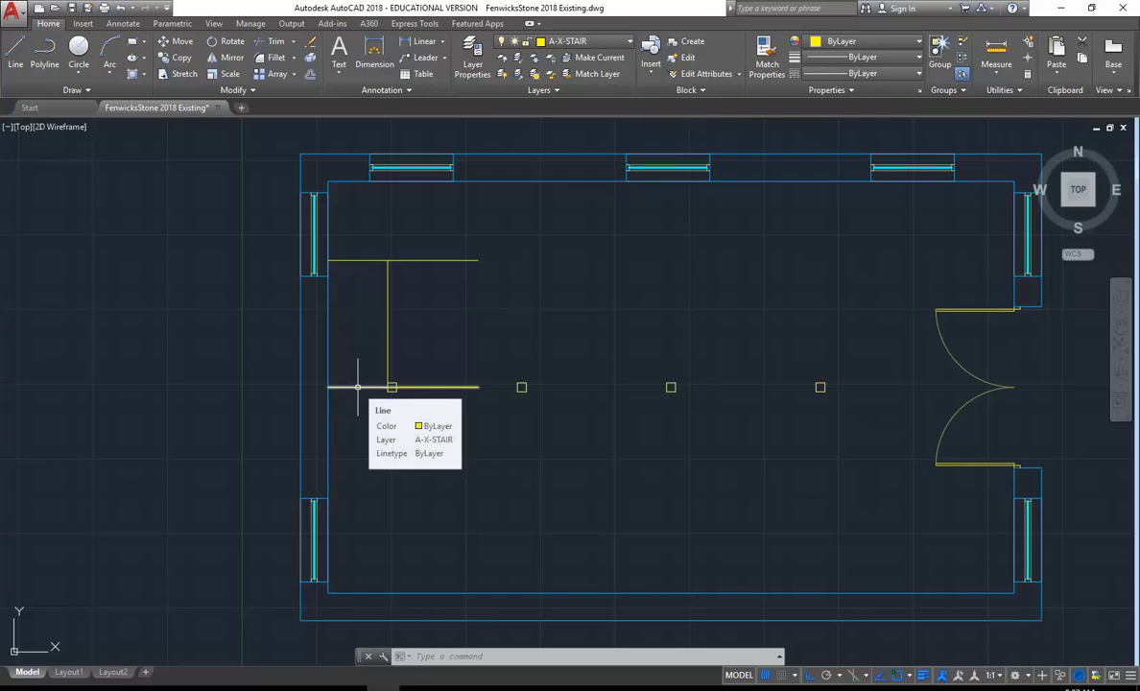
mouse_move(368, 259)
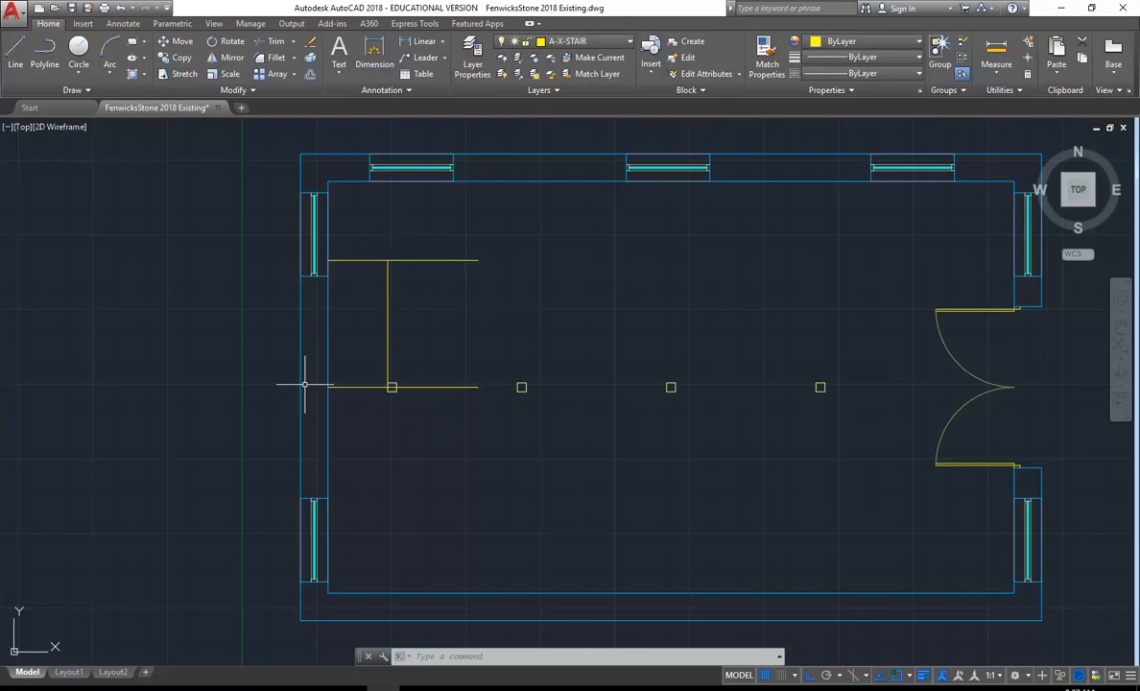
left_click(269, 61)
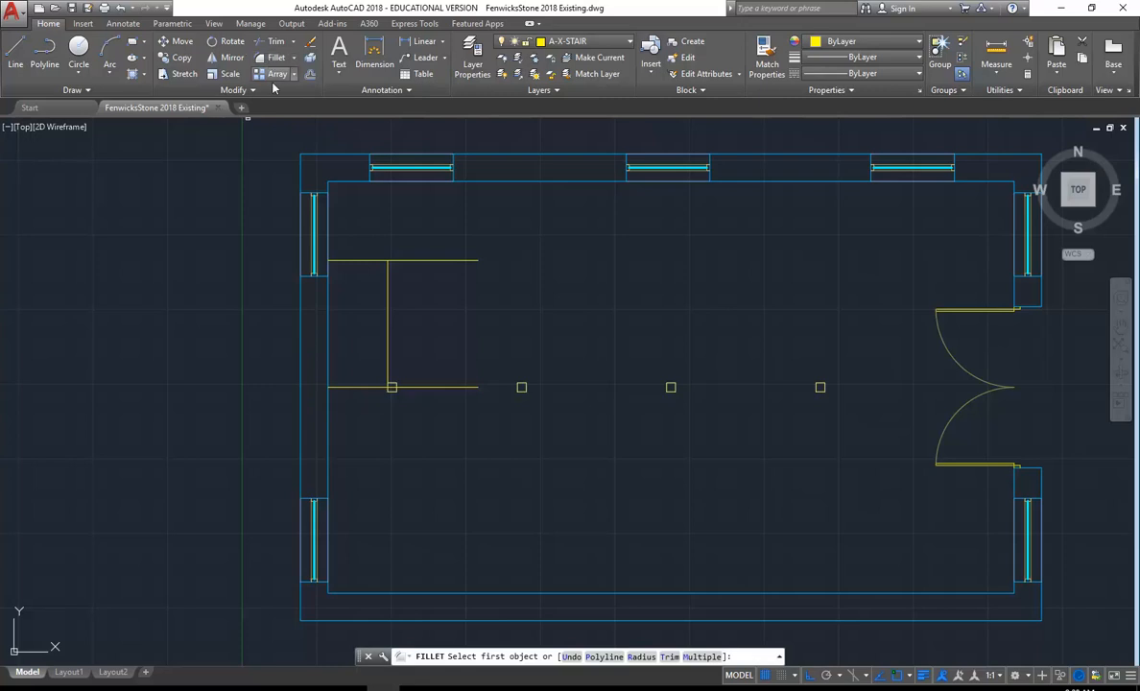
left_click(370, 260)
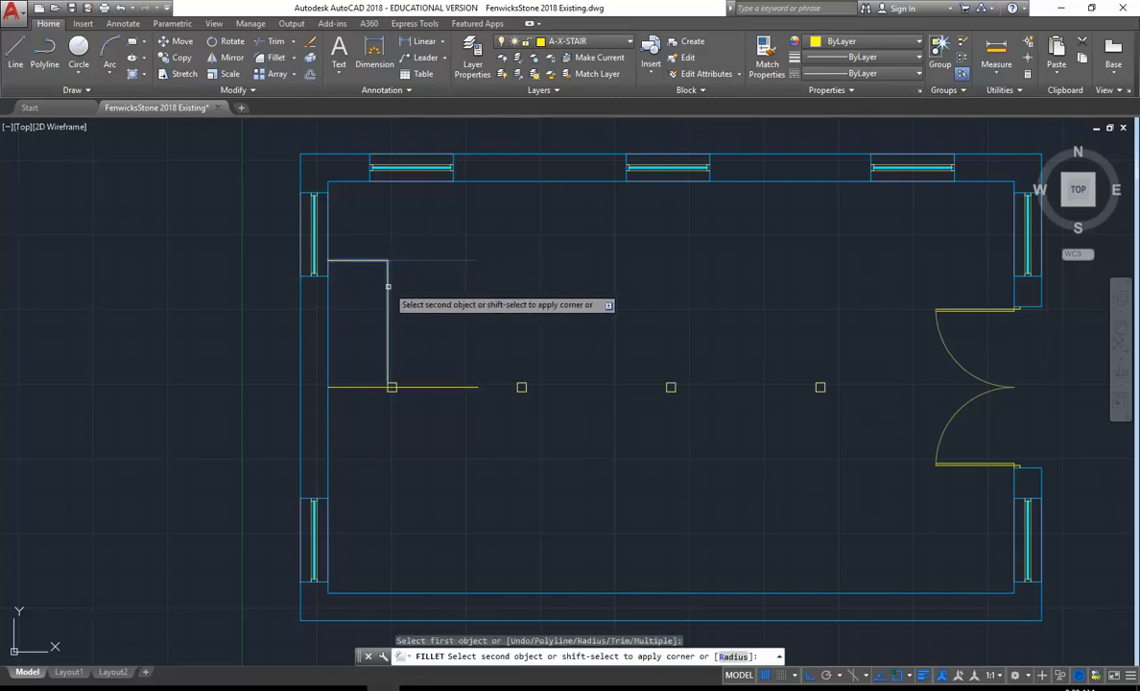
left_click(388, 286)
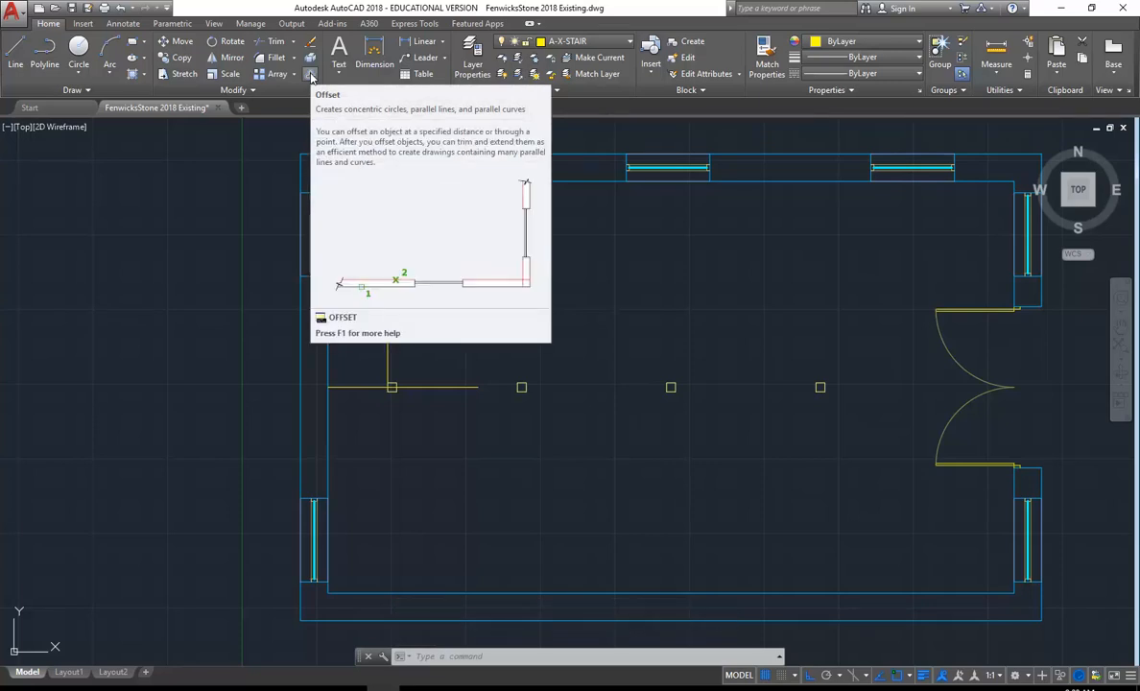
Offset the stair's vertical line 50 mm to the west, checking the stair edge on the Photo Gallery plan before returning to AutoCAD.
left_click(310, 76)
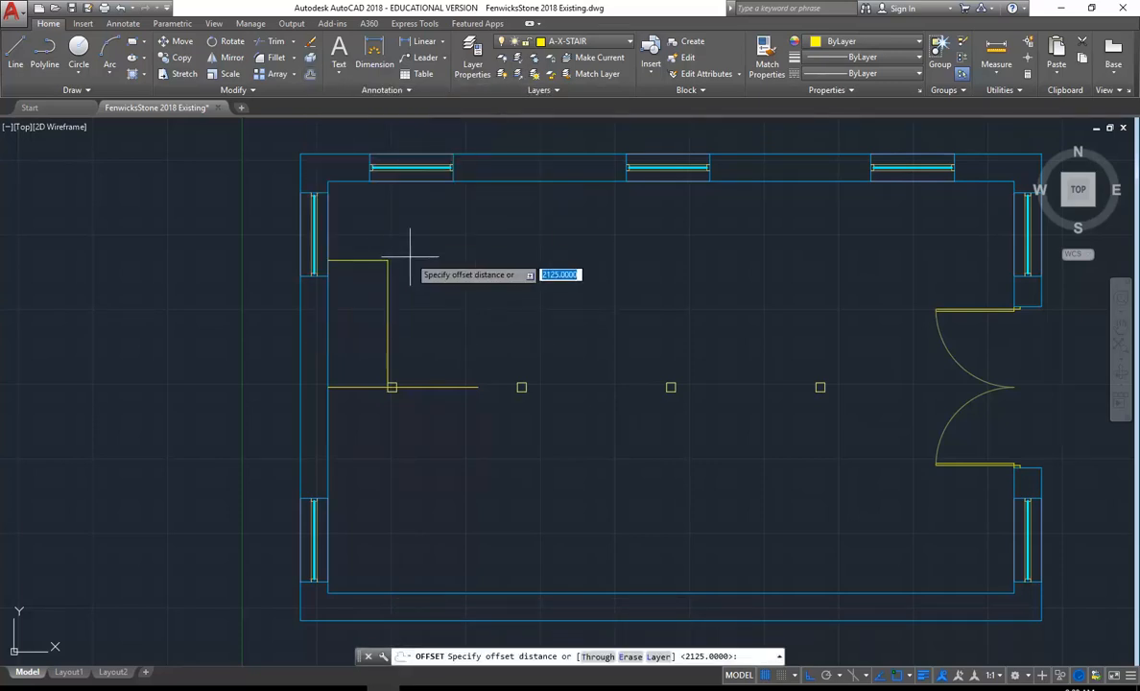
left_click(350, 688)
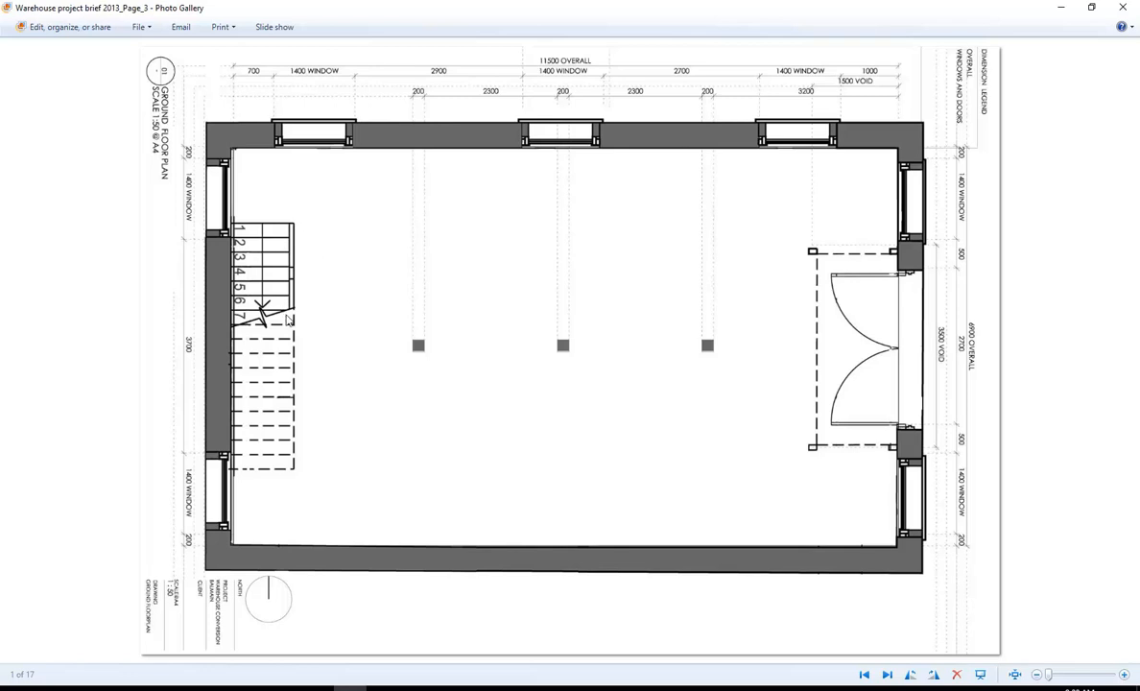
left_click(1063, 9)
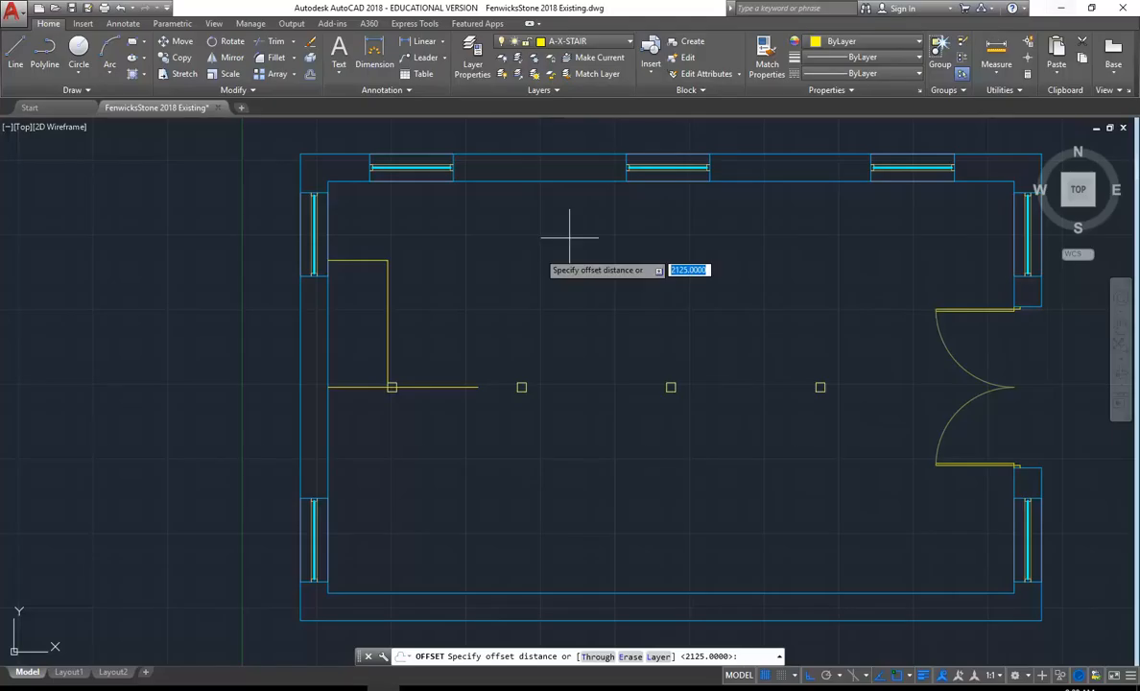
type("50")
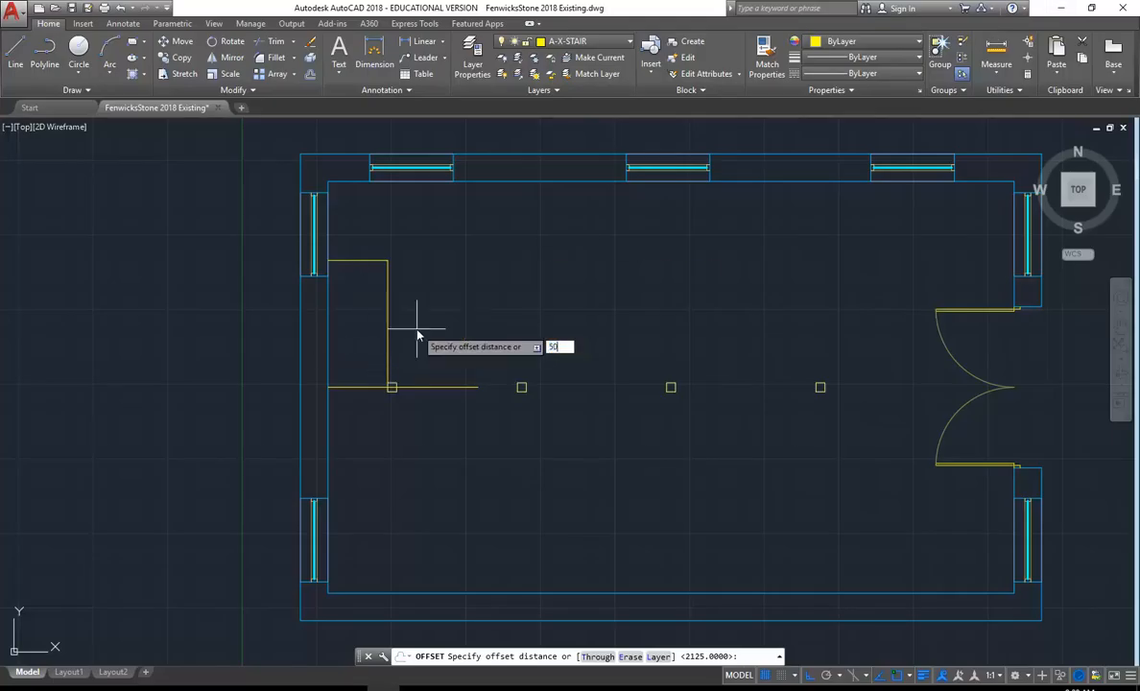
key("Return")
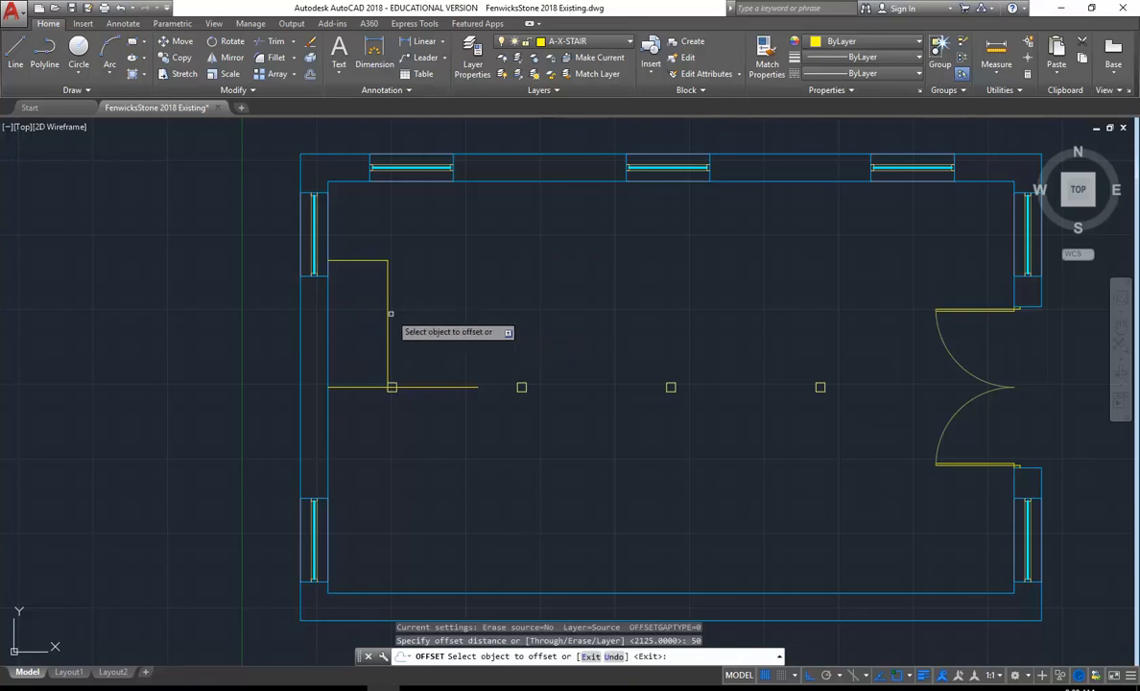
left_click(387, 313)
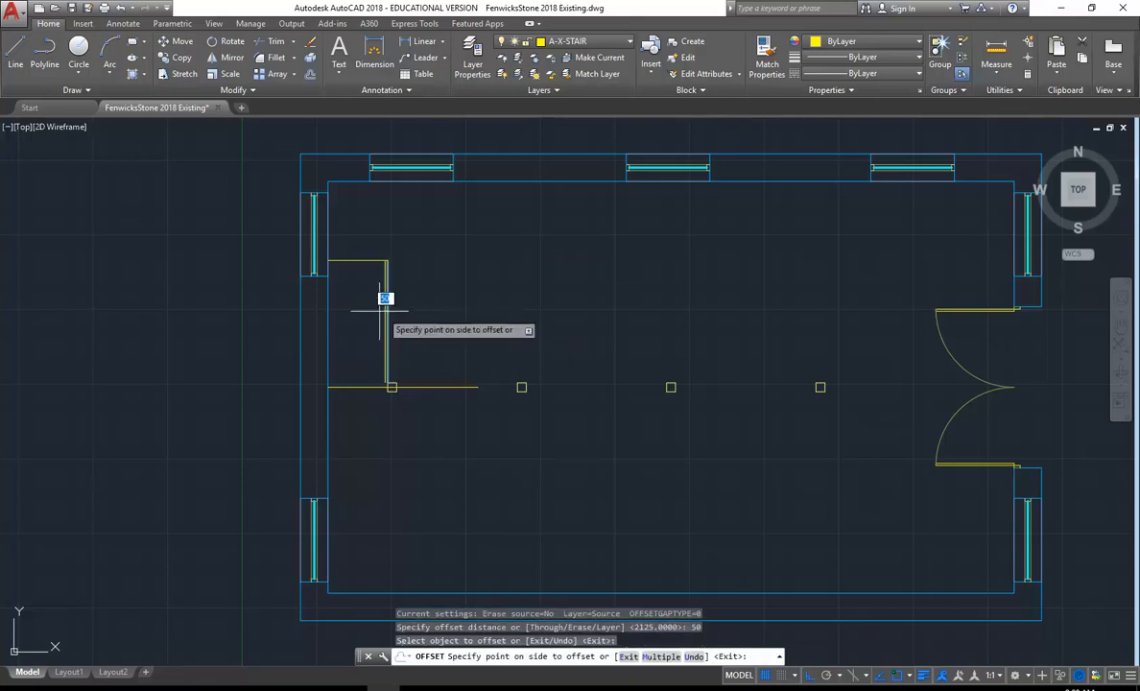
left_click(381, 309)
right_click(436, 287)
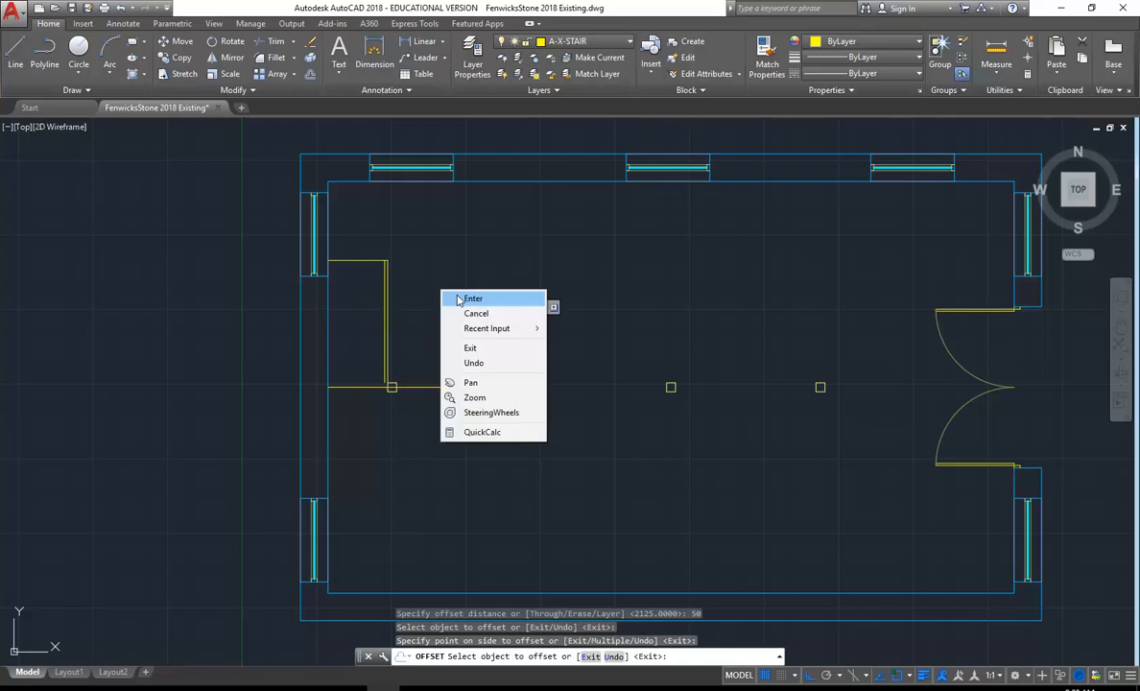
left_click(453, 299)
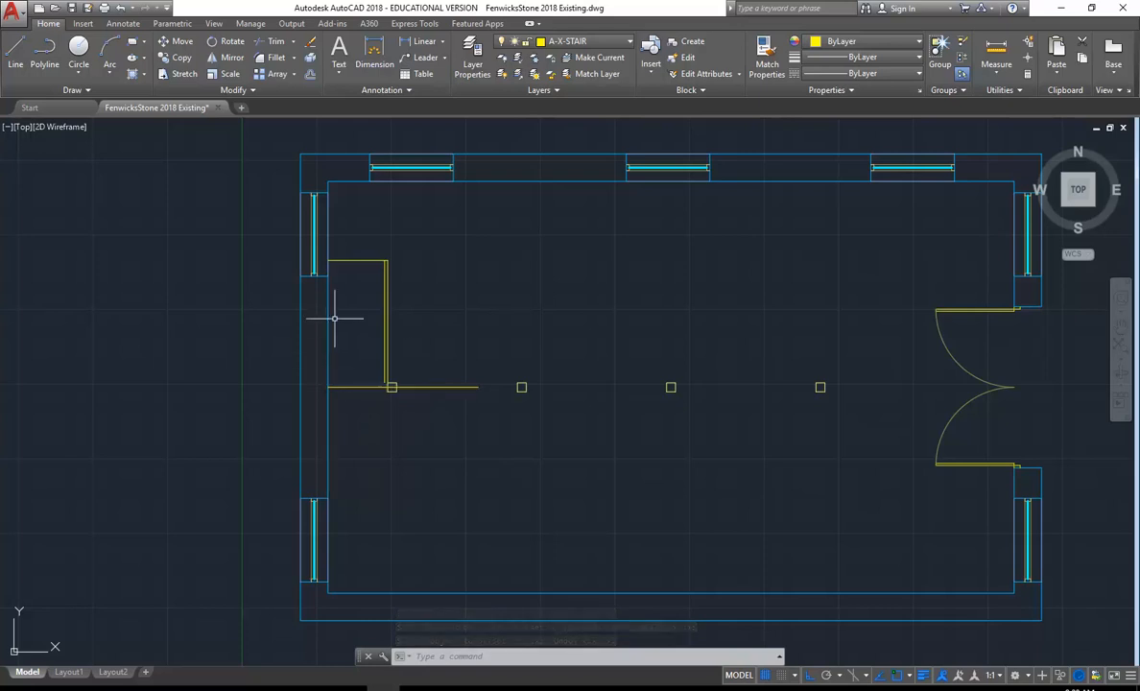
Delete the horizontal centre line running from the west wall through the westernmost post.
scroll(331, 319, "up", 5)
middle_click_drag(335, 319, 371, 371)
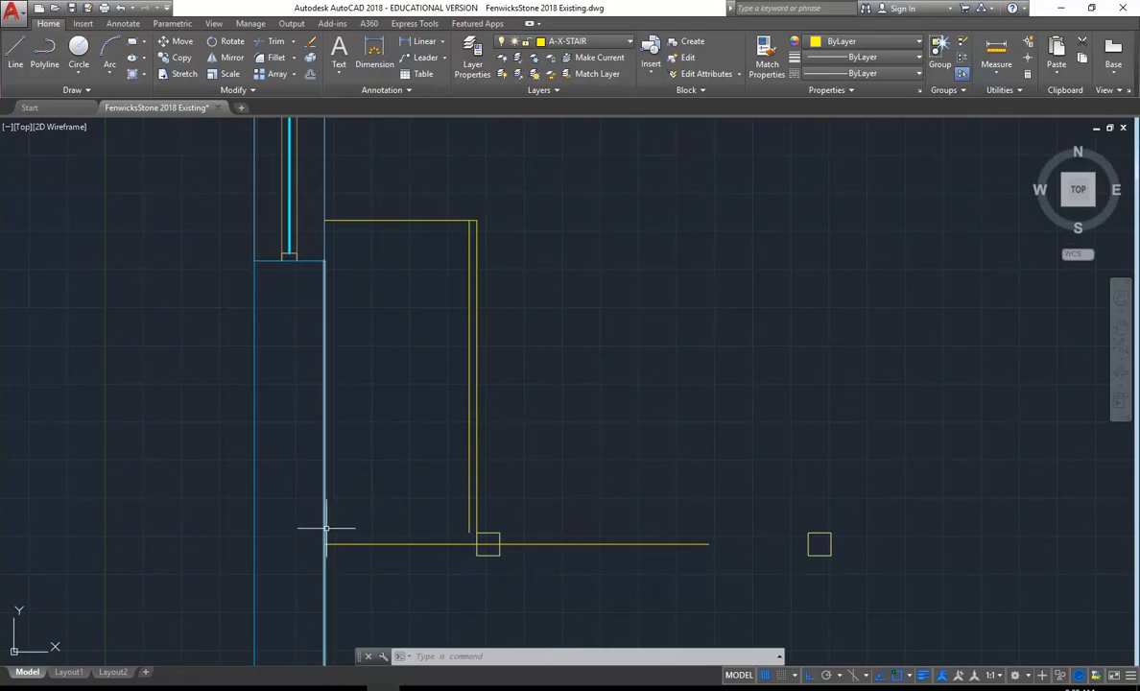
left_click(433, 543)
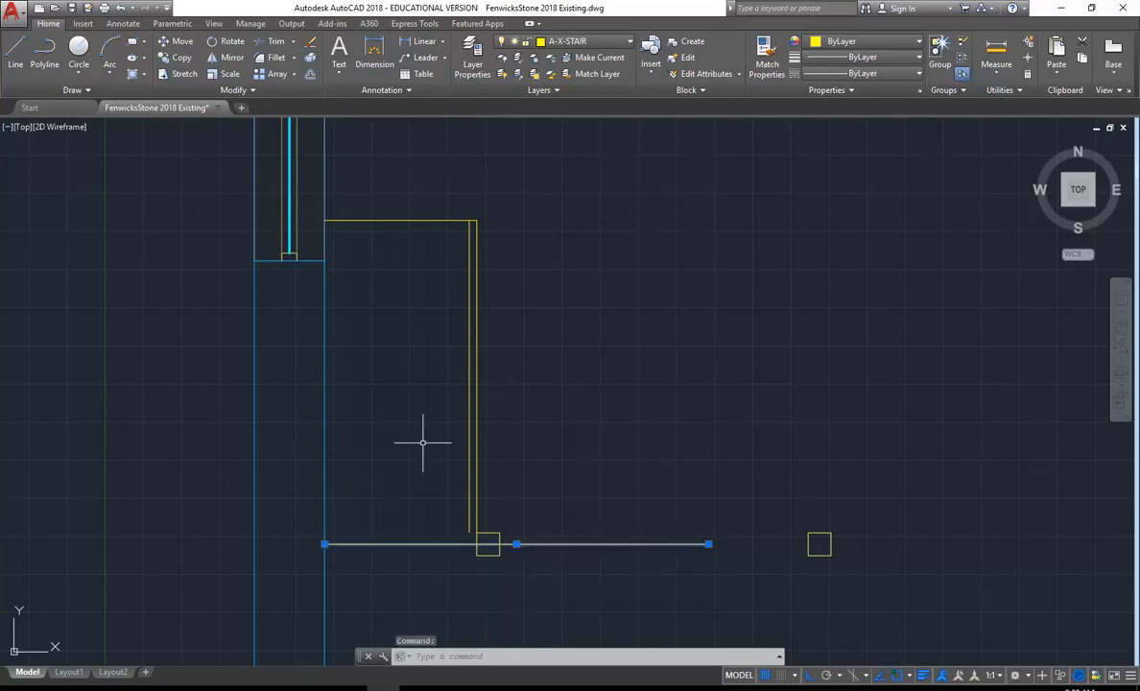
key("Delete")
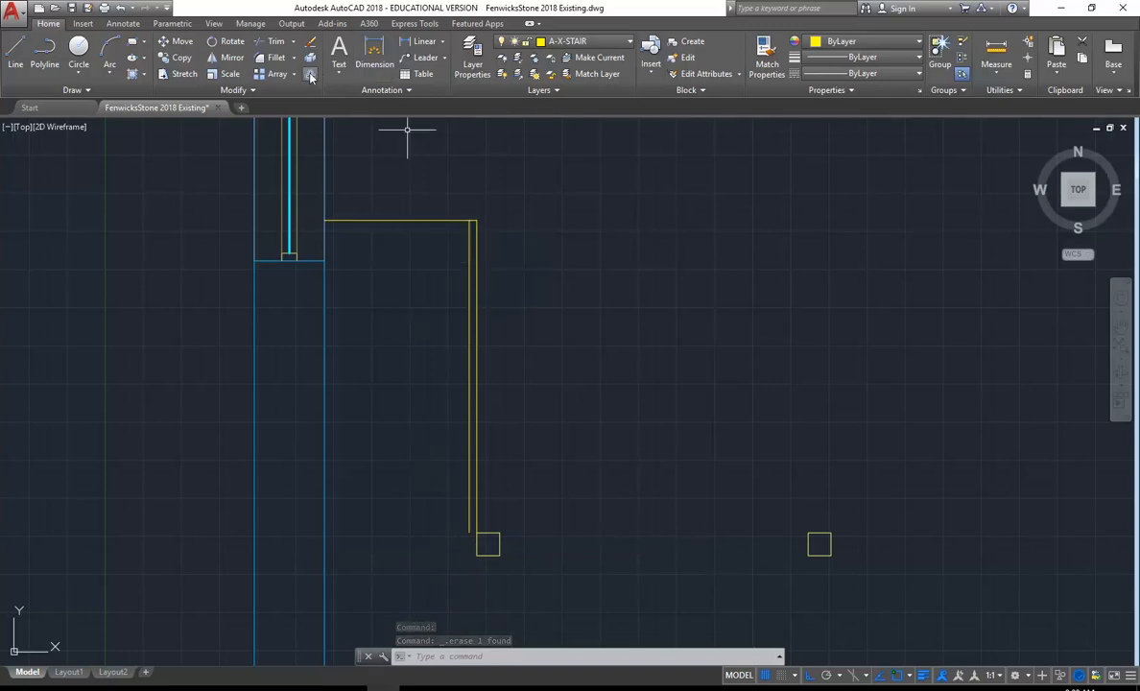
Offset the stair's northern line 250 mm to the south to form the first tread.
left_click(310, 74)
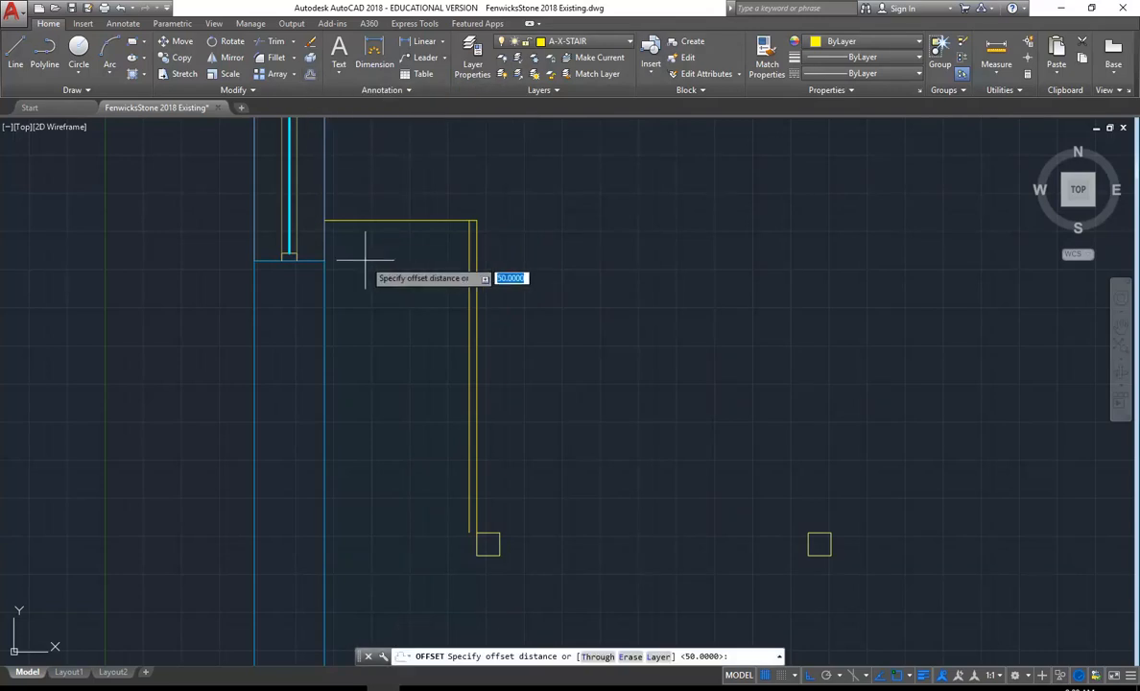
type("250")
key("Return")
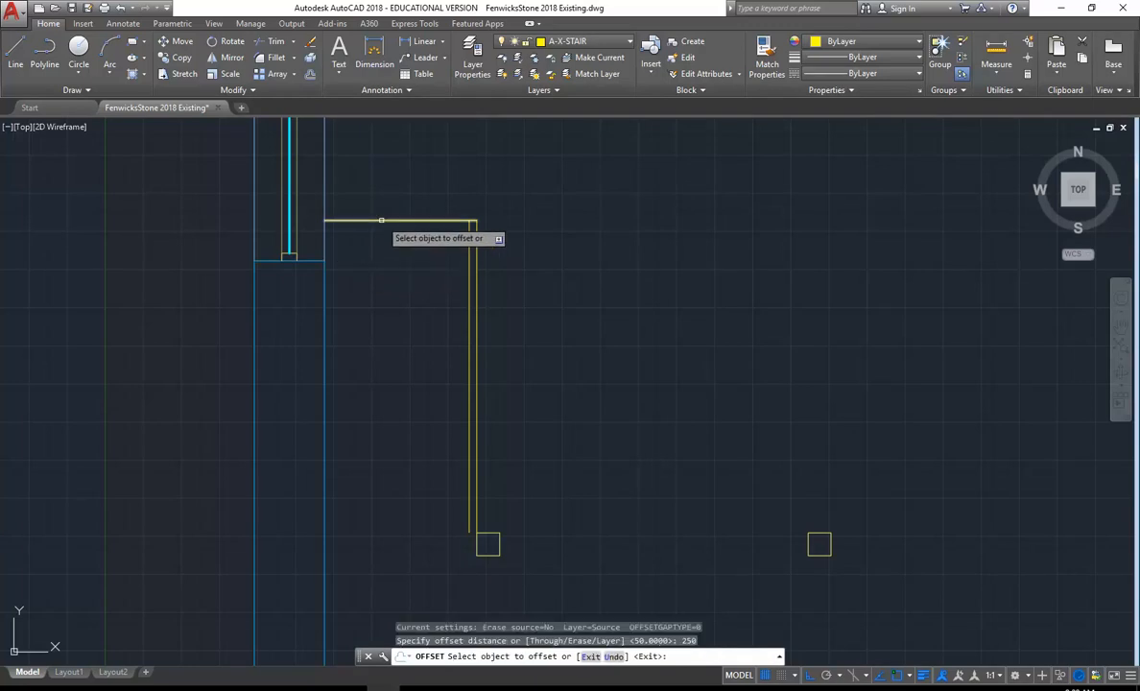
left_click(381, 221)
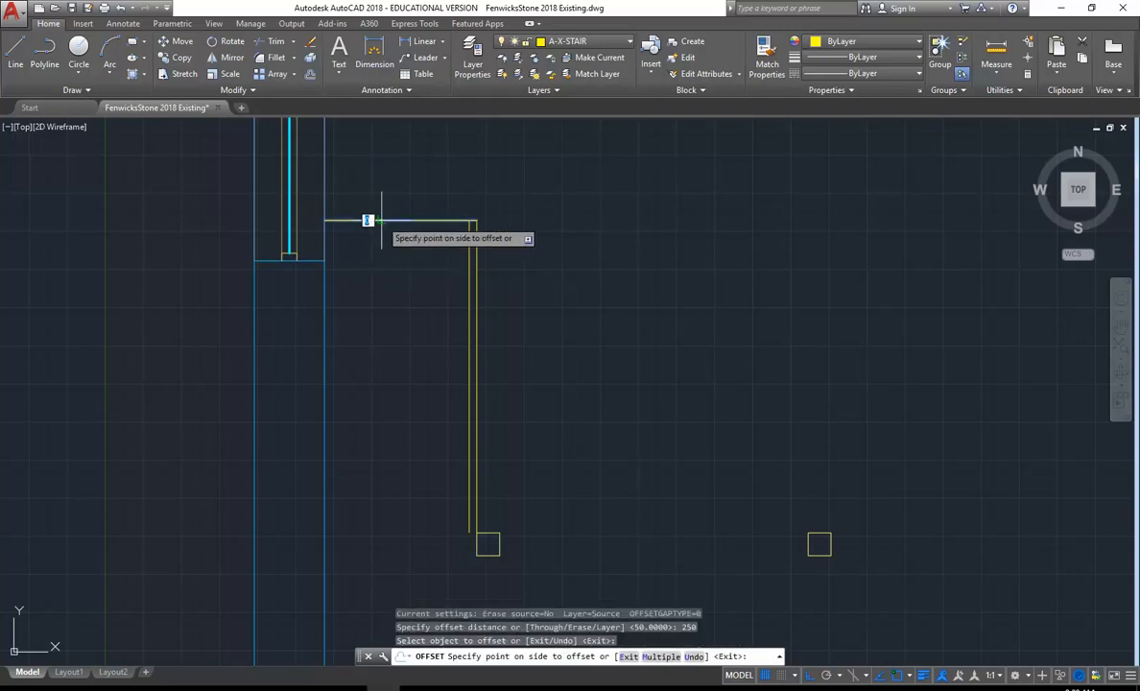
left_click(397, 318)
right_click(398, 319)
left_click(418, 327)
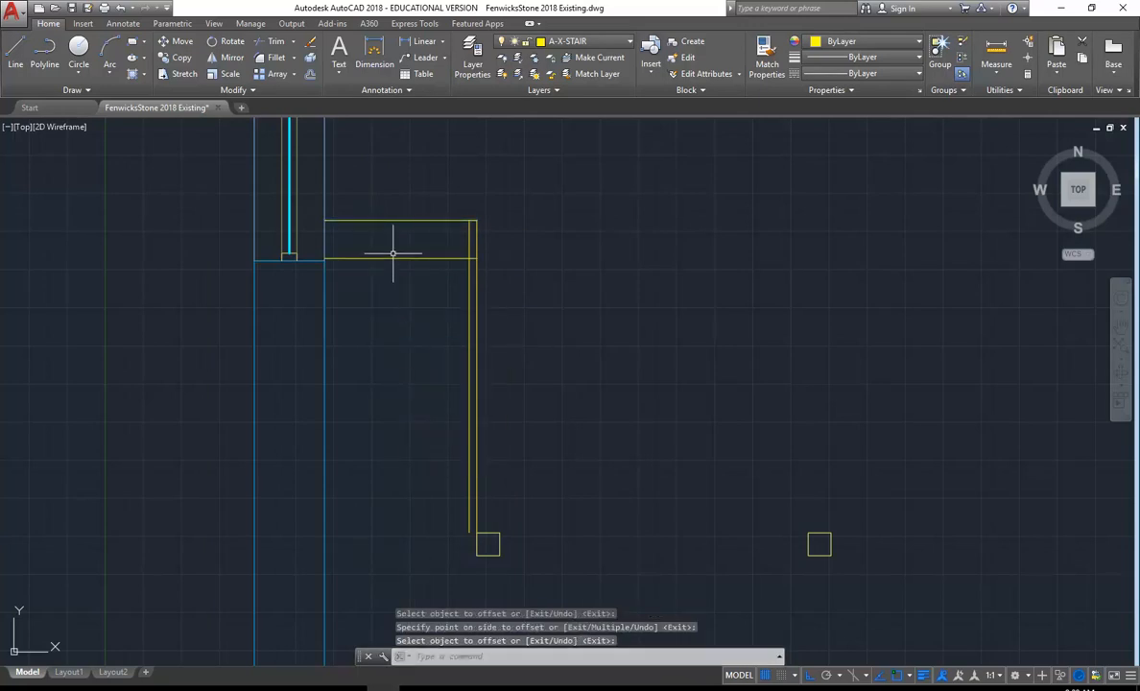
Shorten the east end of the new tread line to the inner vertical stair line, making it 950 mm long.
scroll(407, 187, "up", 4)
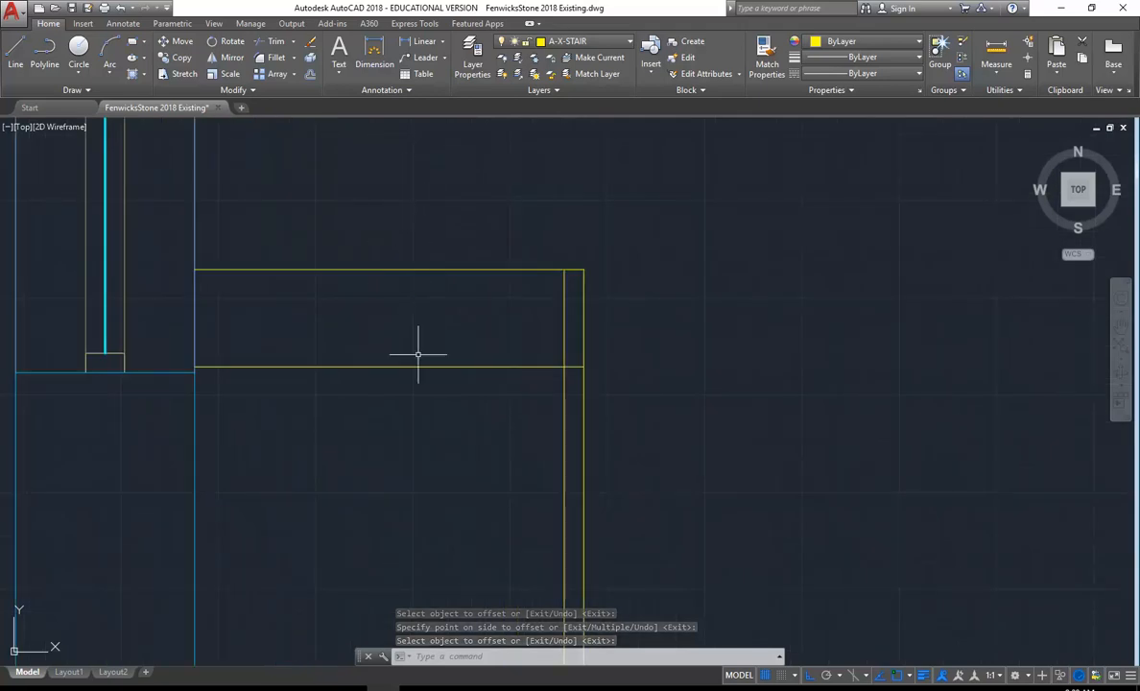
left_click(465, 366)
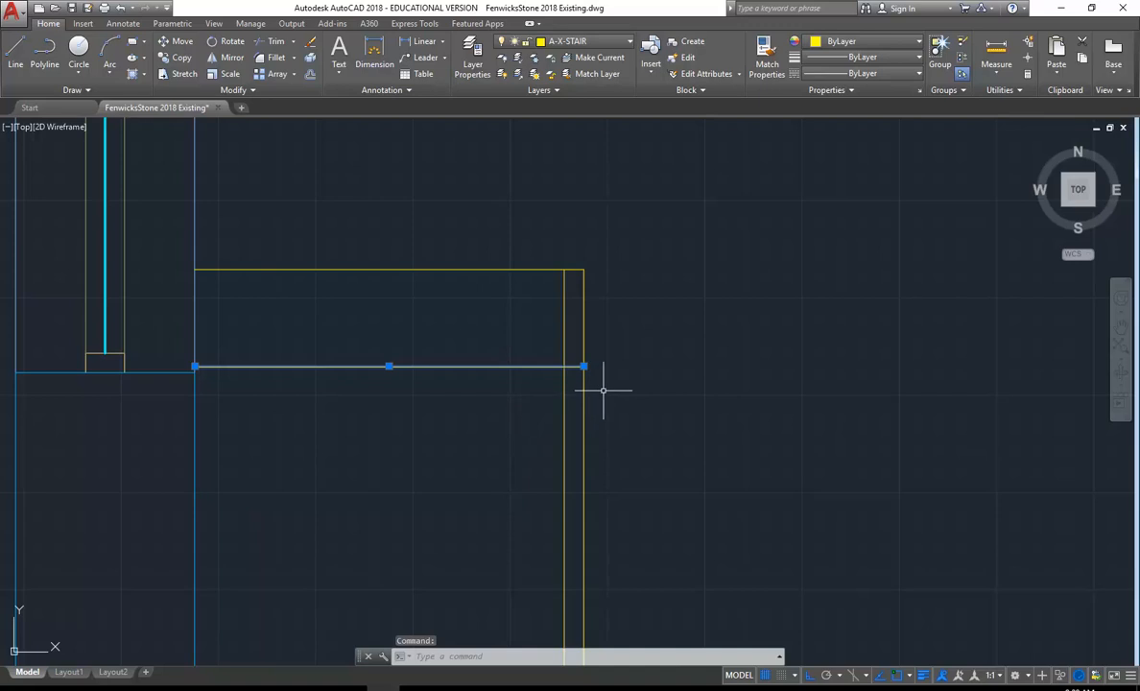
left_click(584, 365)
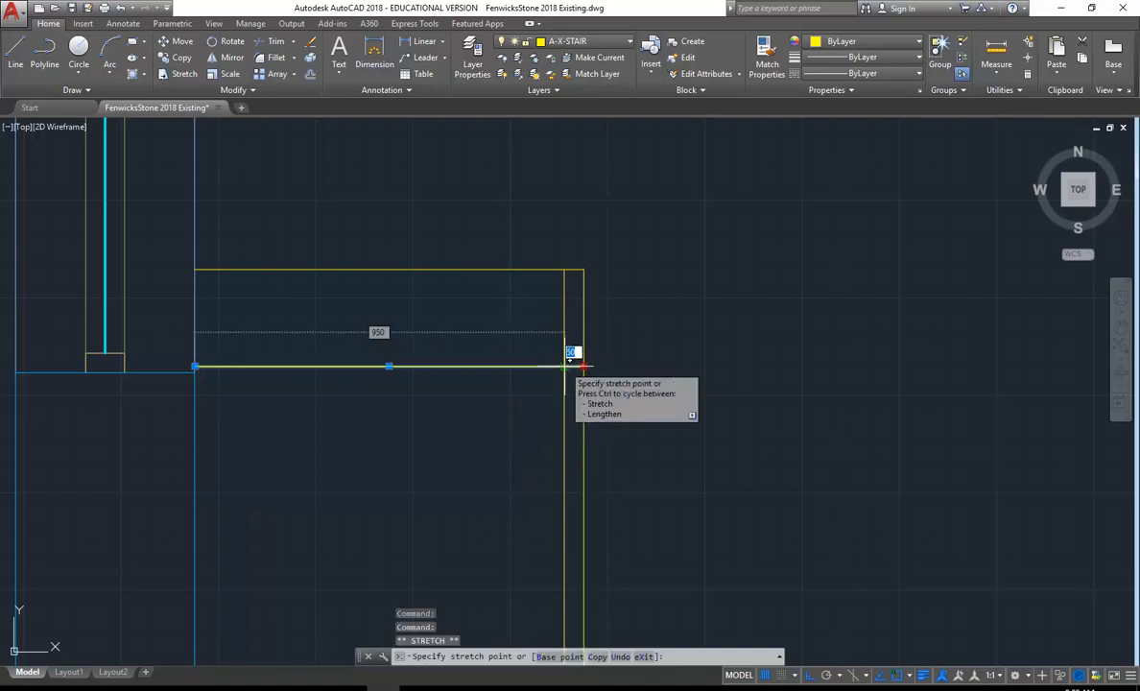
left_click(564, 366)
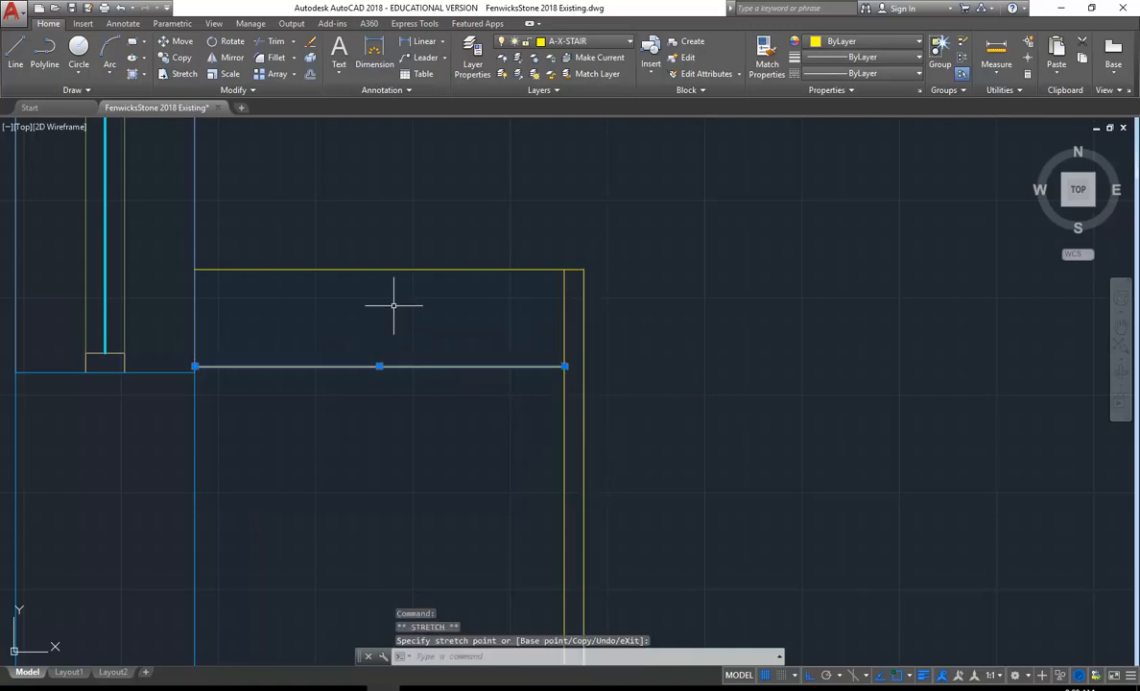
key("Escape")
key("Escape")
Offset the shortened tread line 250 mm south, repeating from each new line until 16 more tread lines are added along the west wall.
scroll(395, 313, "down", 6)
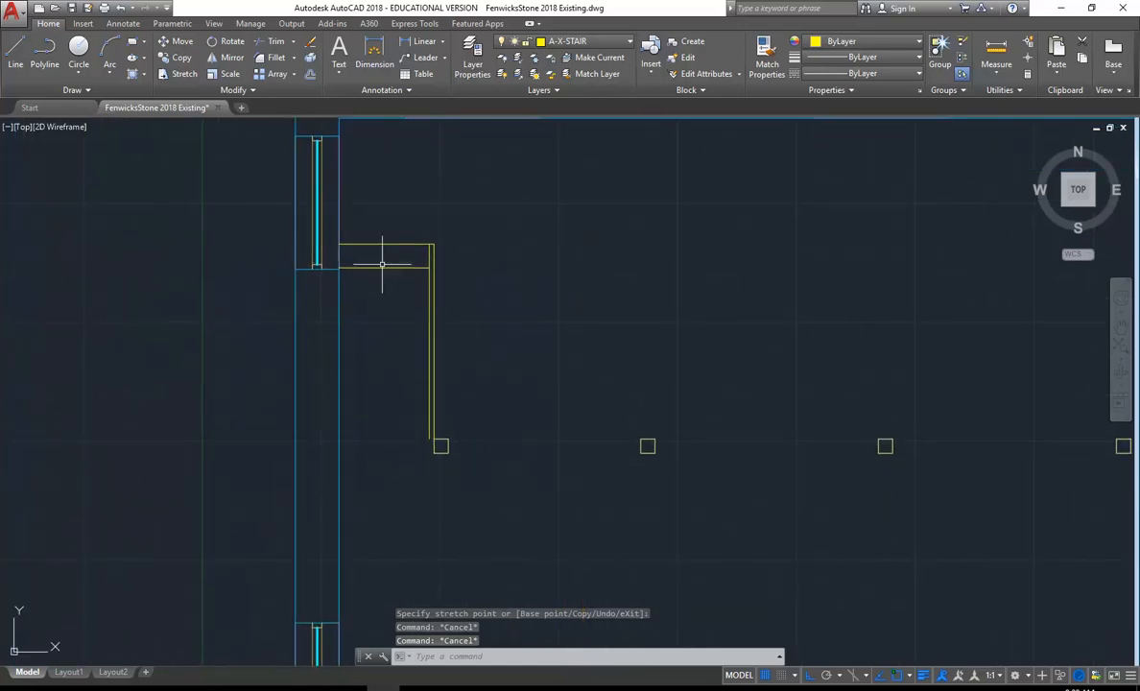
middle_click_drag(389, 535, 348, 511)
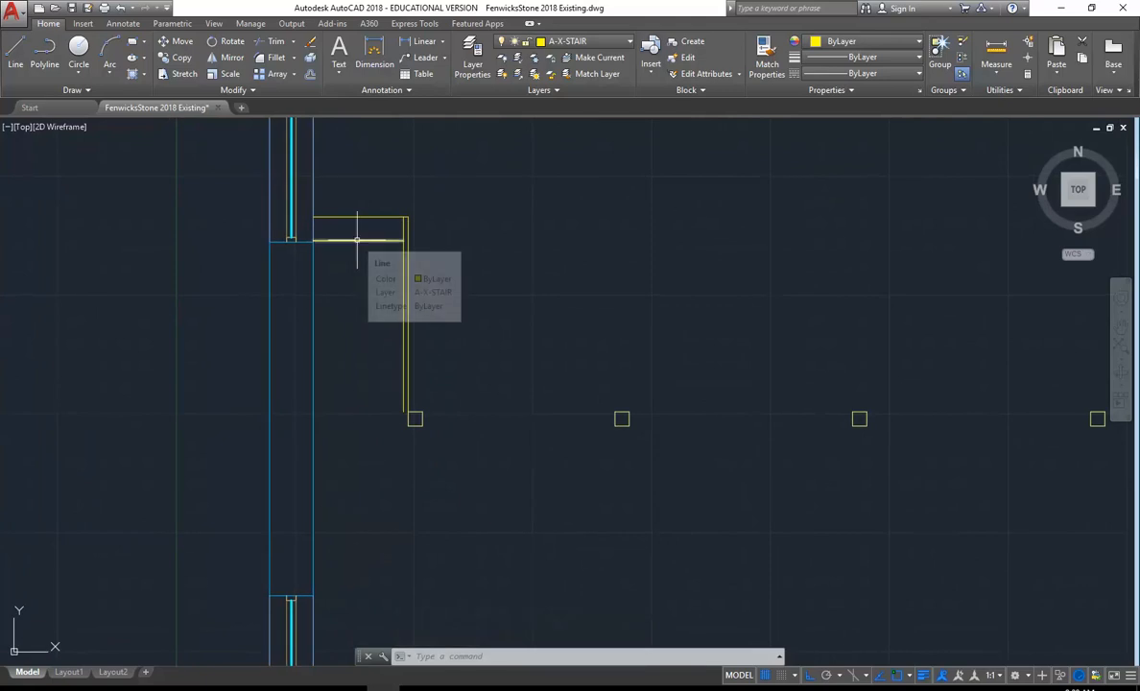
left_click(309, 76)
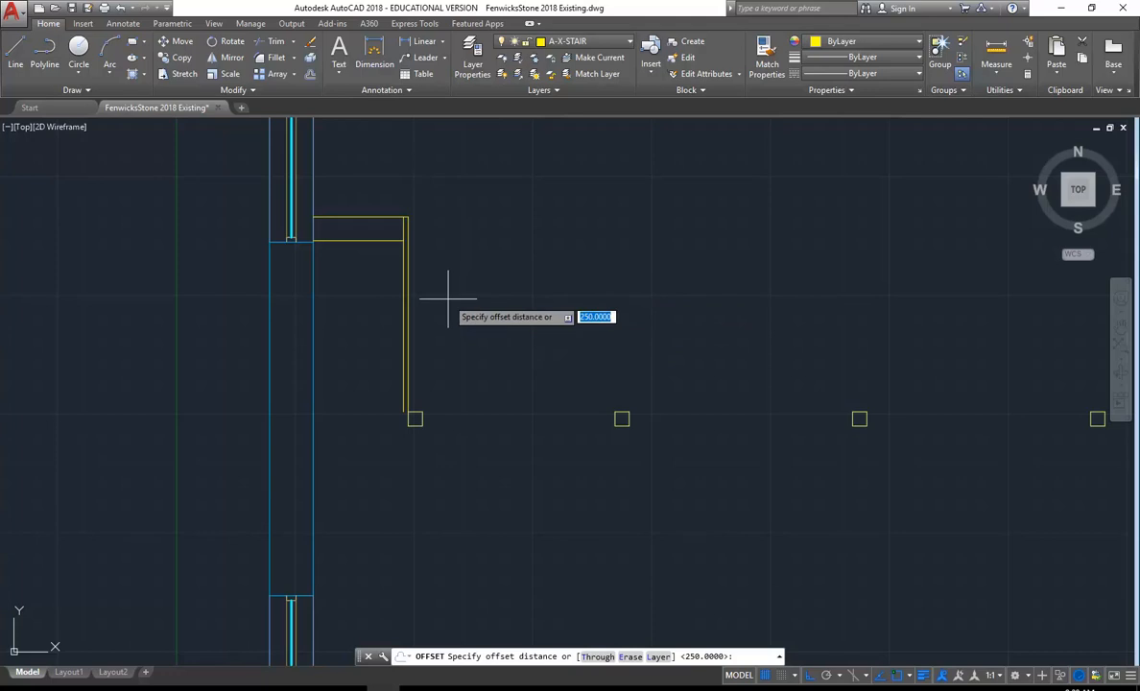
key("Return")
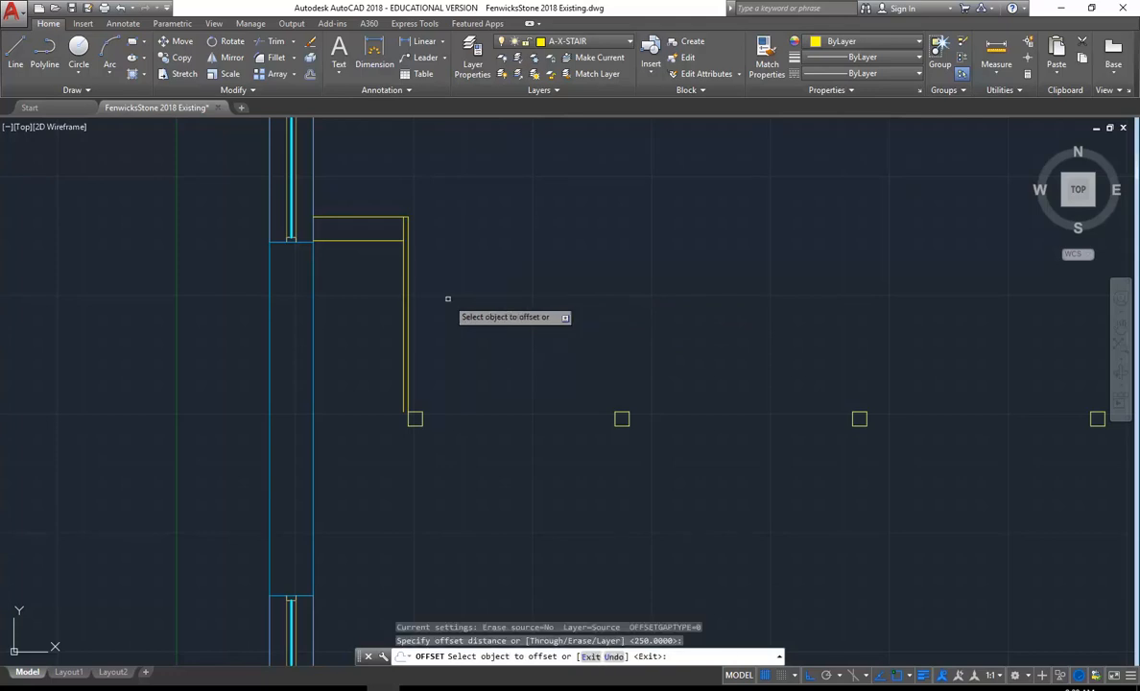
left_click(351, 241)
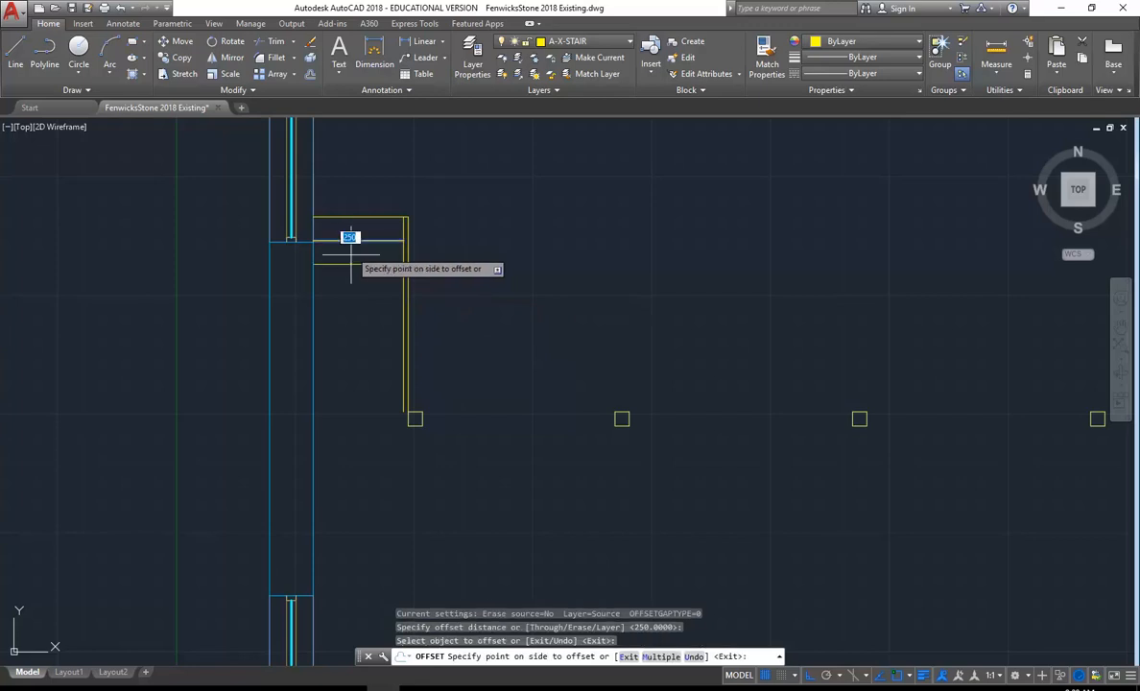
left_click(344, 330)
left_click(340, 265)
left_click(343, 321)
left_click(325, 288)
left_click(344, 325)
left_click(336, 311)
left_click(329, 344)
left_click(351, 335)
left_click(348, 350)
left_click(348, 359)
left_click(355, 398)
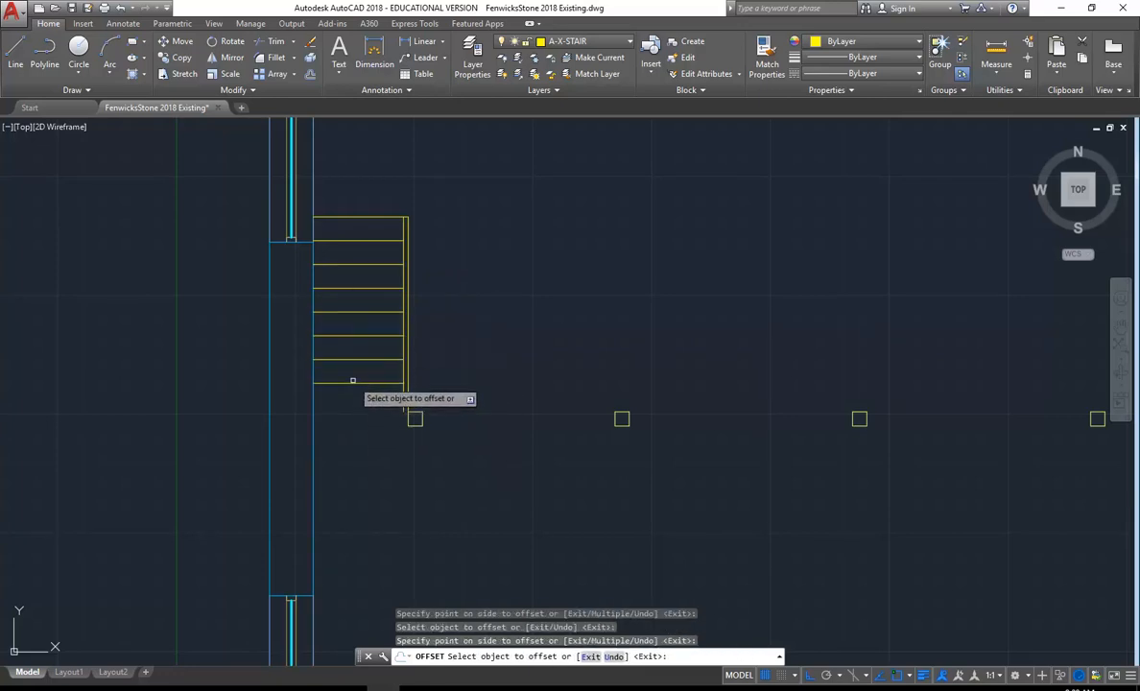
left_click(339, 385)
left_click(340, 404)
left_click(341, 407)
left_click(346, 434)
left_click(347, 431)
left_click(342, 485)
left_click(348, 455)
left_click(347, 479)
left_click(348, 479)
left_click(352, 497)
left_click(351, 502)
left_click(348, 527)
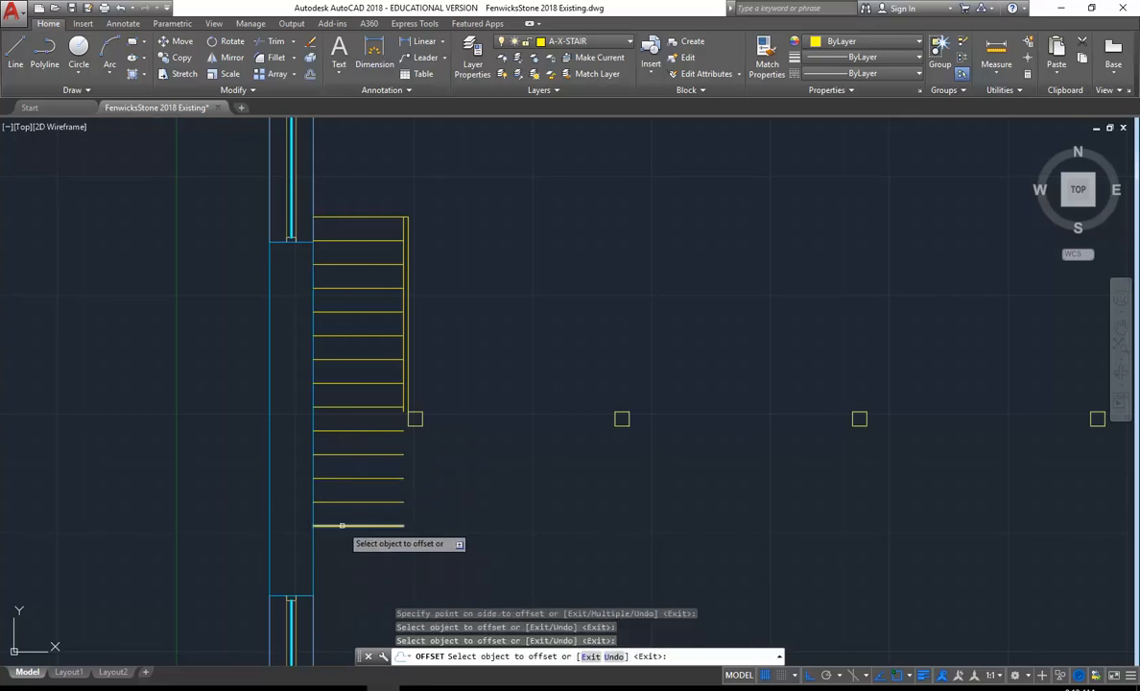
left_click(342, 526)
left_click(346, 548)
middle_click_drag(345, 581, 307, 491)
left_click(310, 460)
left_click(318, 523)
left_click(317, 483)
left_click(318, 567)
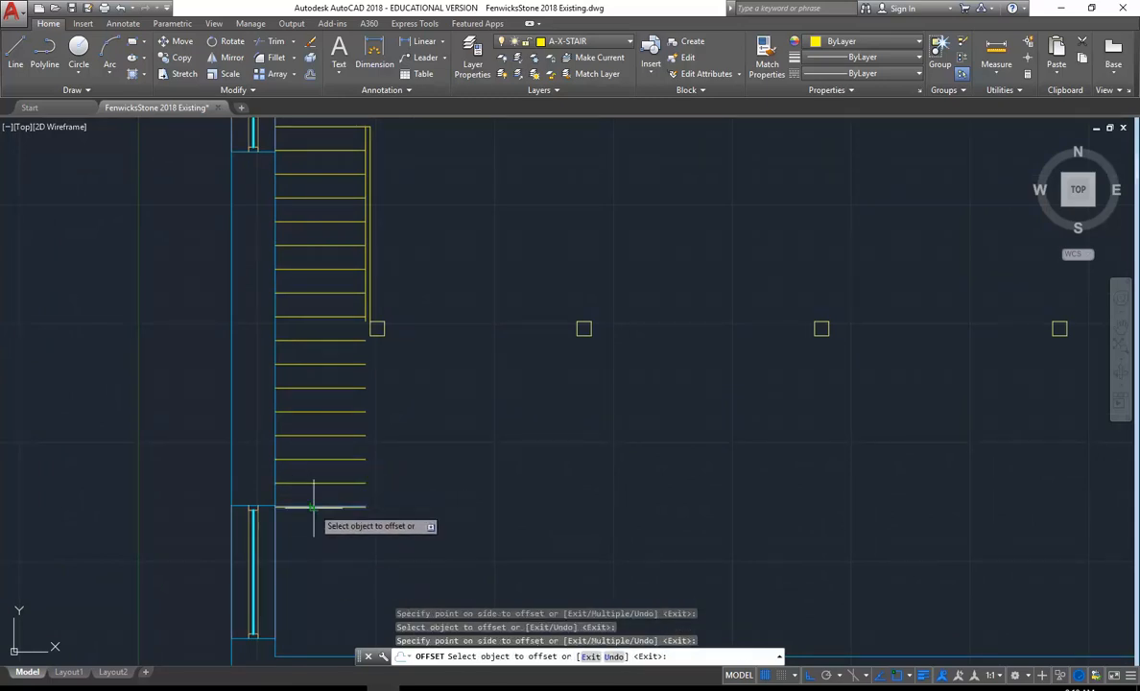
left_click(313, 507)
left_click(317, 551)
right_click(399, 489)
left_click(417, 498)
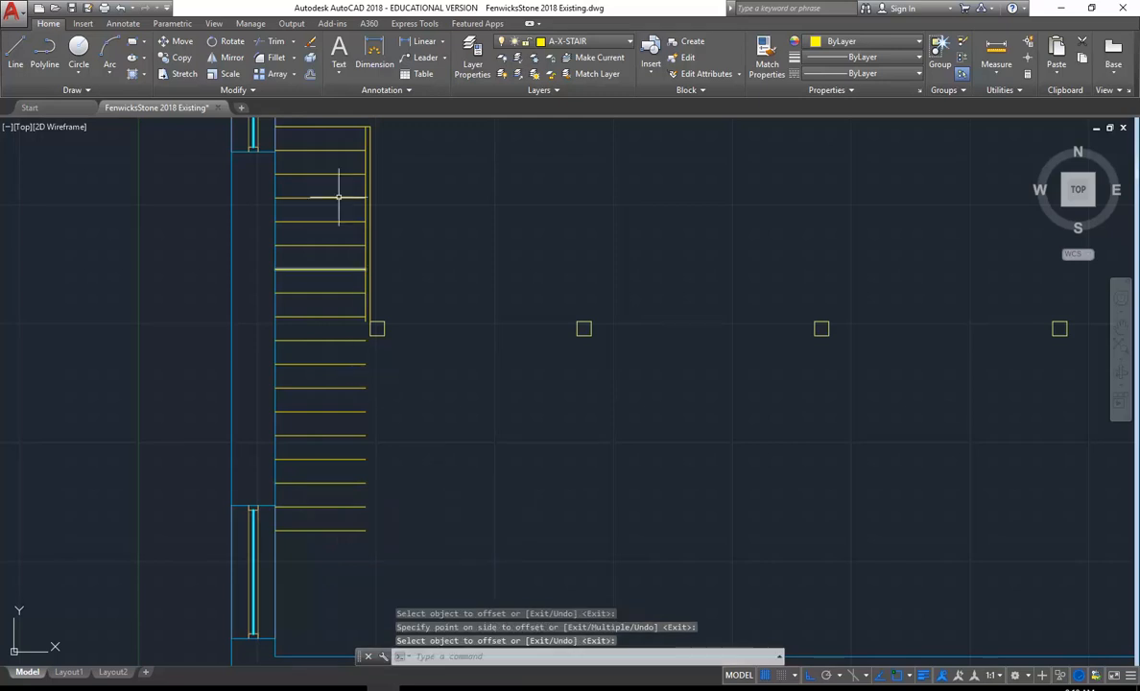
Fillet the southernmost tread line with the inner vertical stair line into a square corner.
middle_click_drag(356, 265, 324, 305)
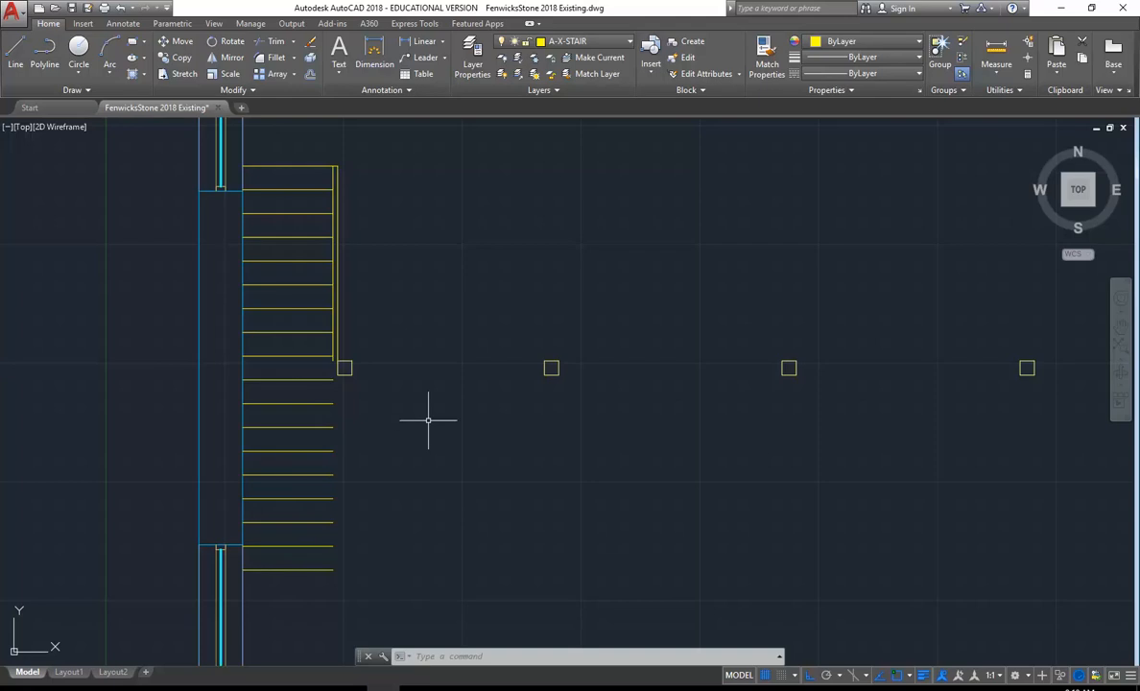
left_click(269, 59)
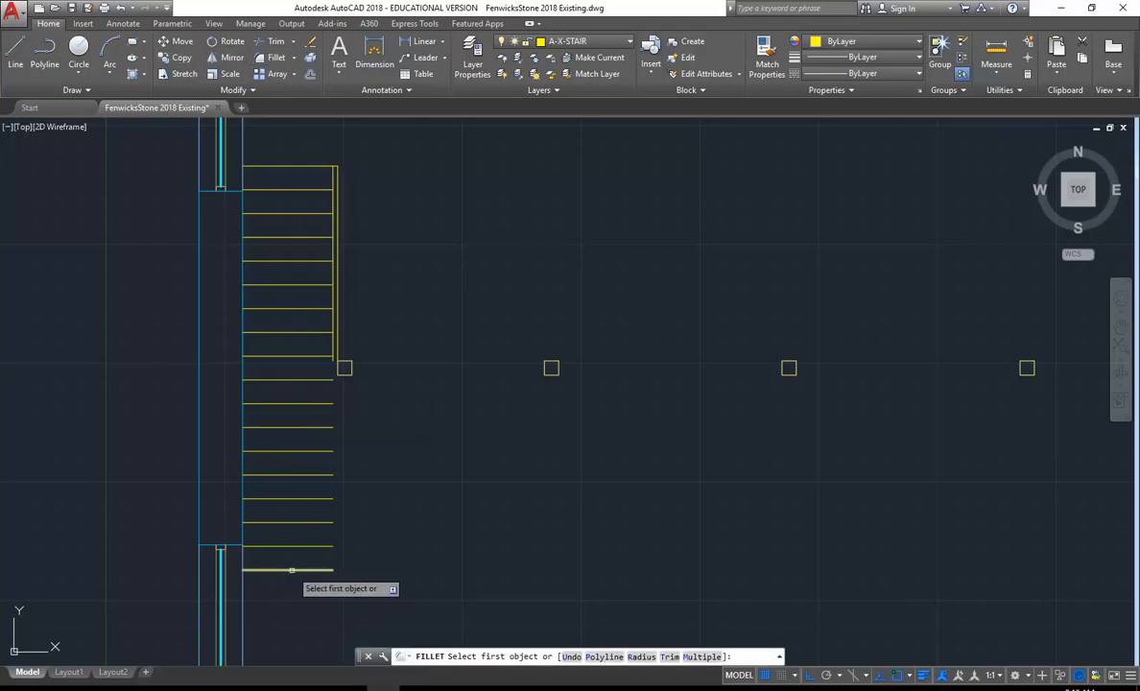
left_click(292, 570)
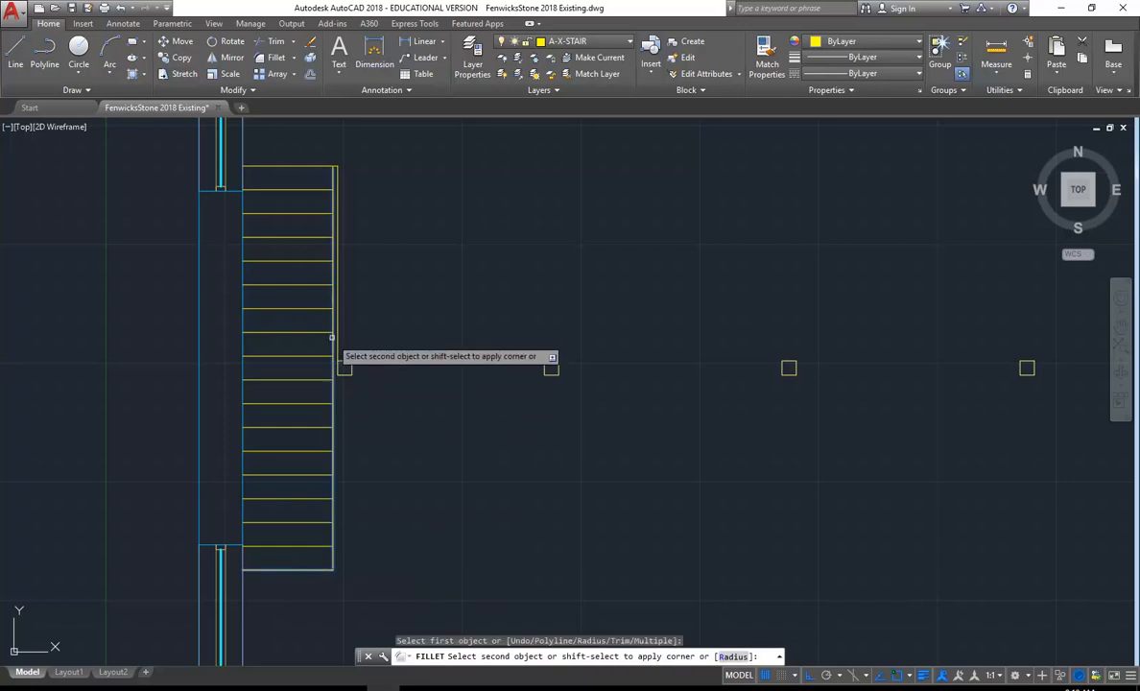
left_click(334, 338)
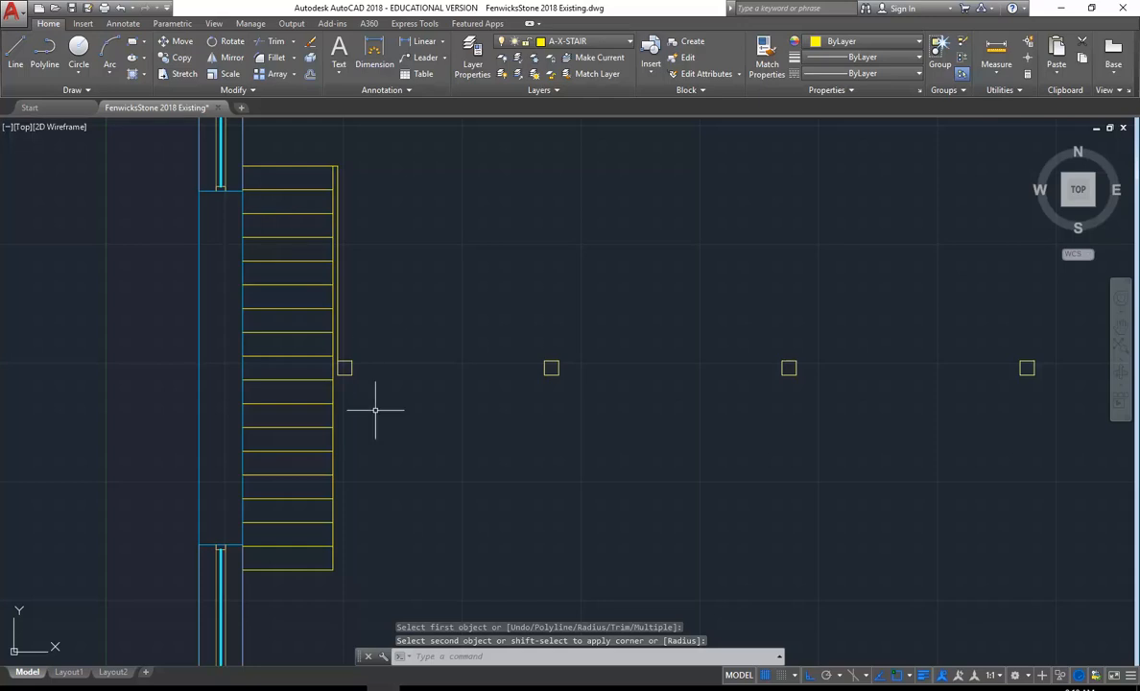
Examine the stair's break line, direction arrow and dashed treads close up on the Photo Gallery plan, then return to the AutoCAD drawing.
left_click(351, 688)
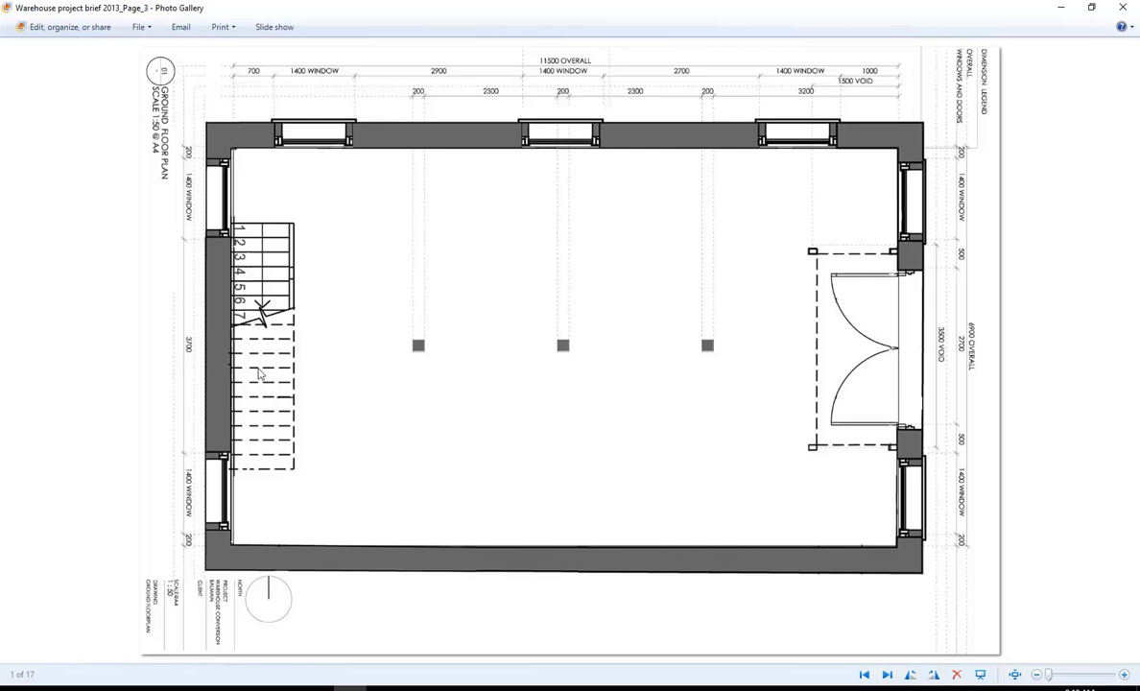
scroll(196, 361, "up", 3)
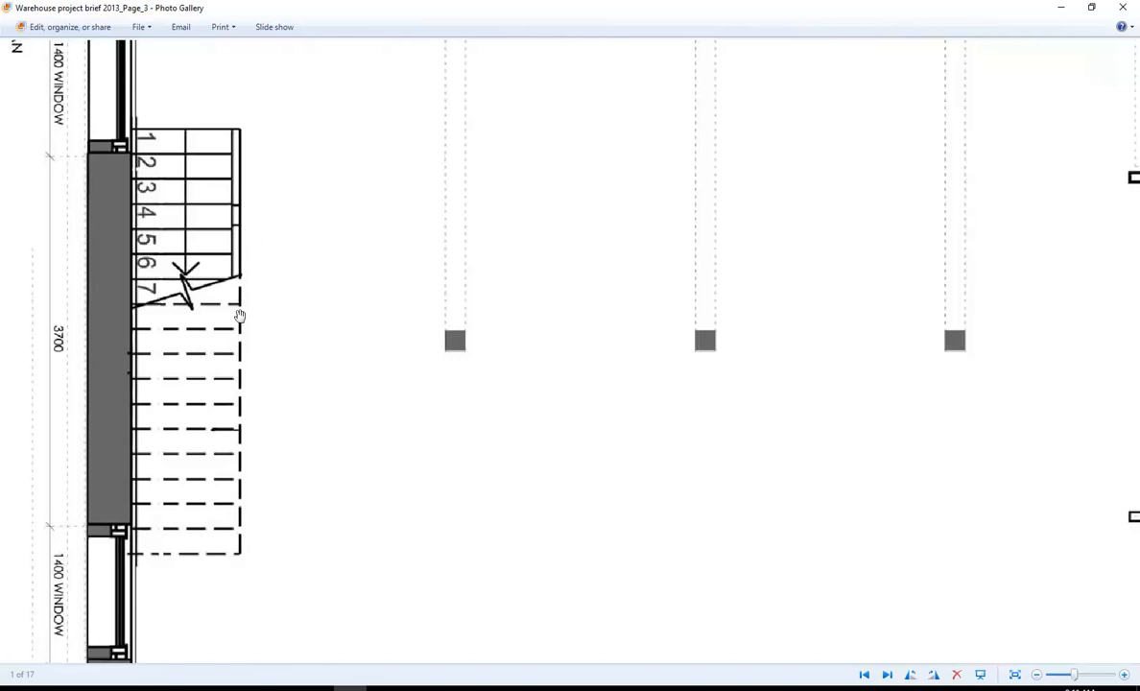
left_click(383, 689)
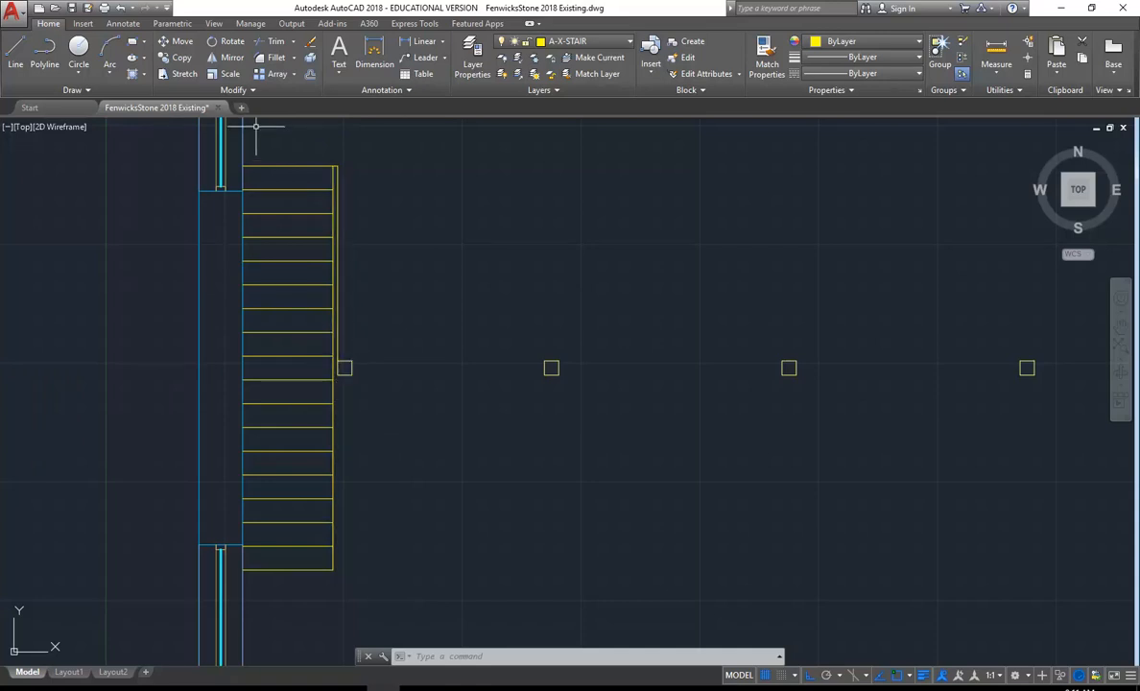
Fillet the southernmost tread line with the outer vertical stair line into a square corner.
left_click(275, 57)
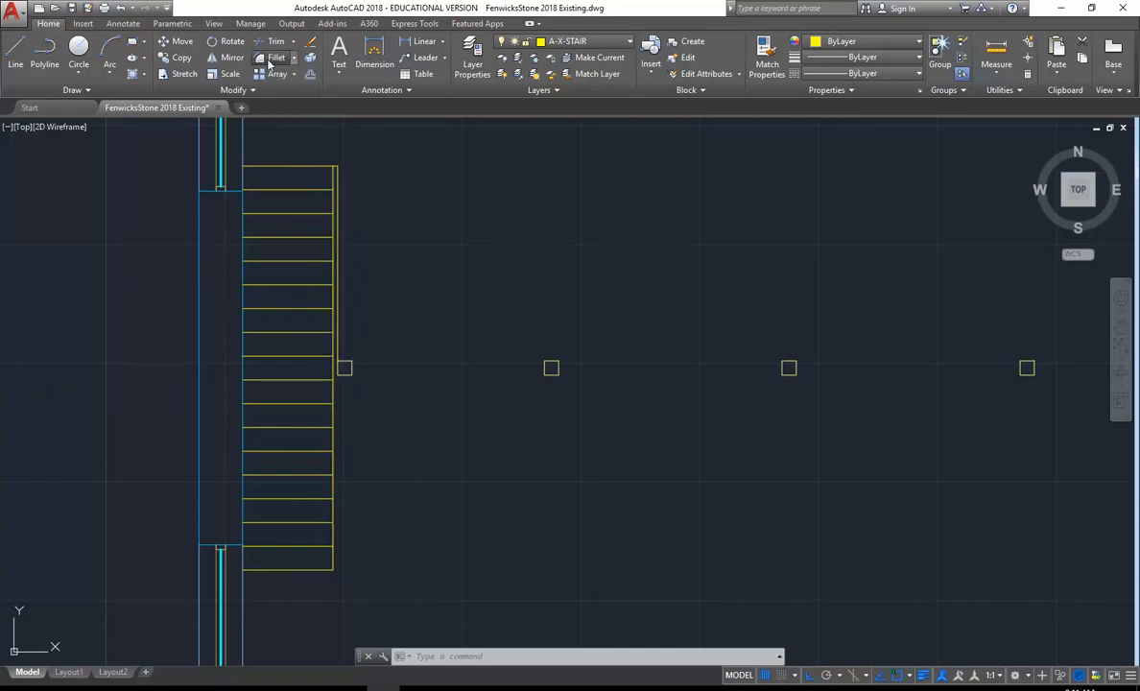
left_click(303, 569)
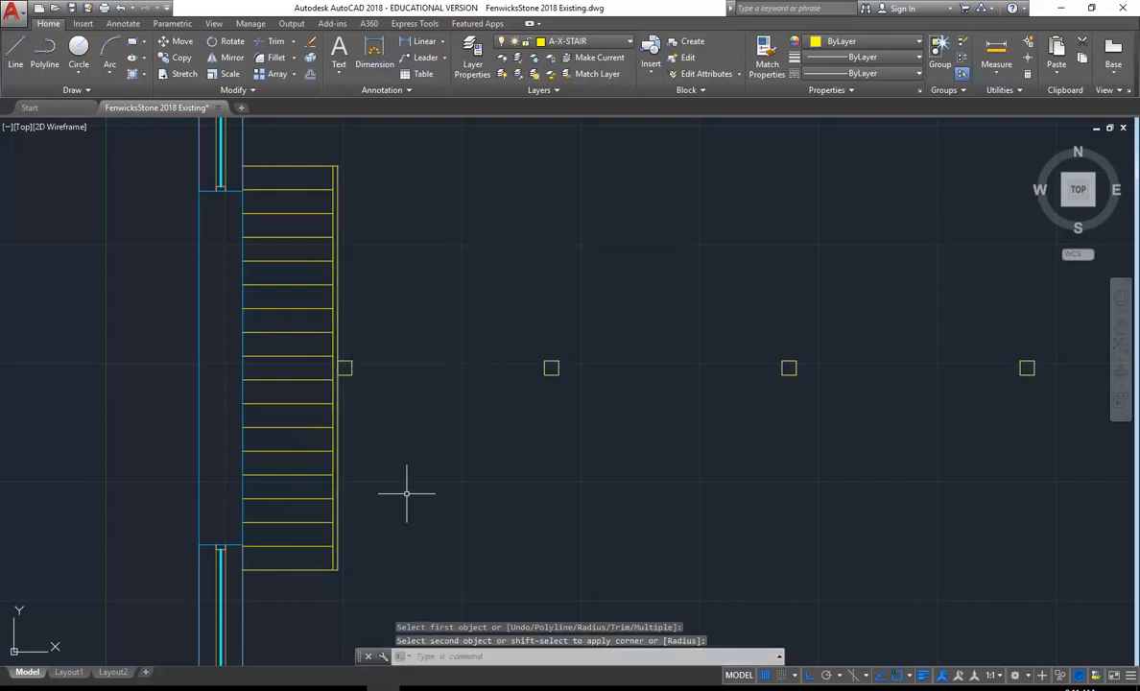
left_click(336, 399)
Compare the drawn stair with the break line and dashed treads on the Photo Gallery plan, then return to the AutoCAD drawing.
left_click(349, 688)
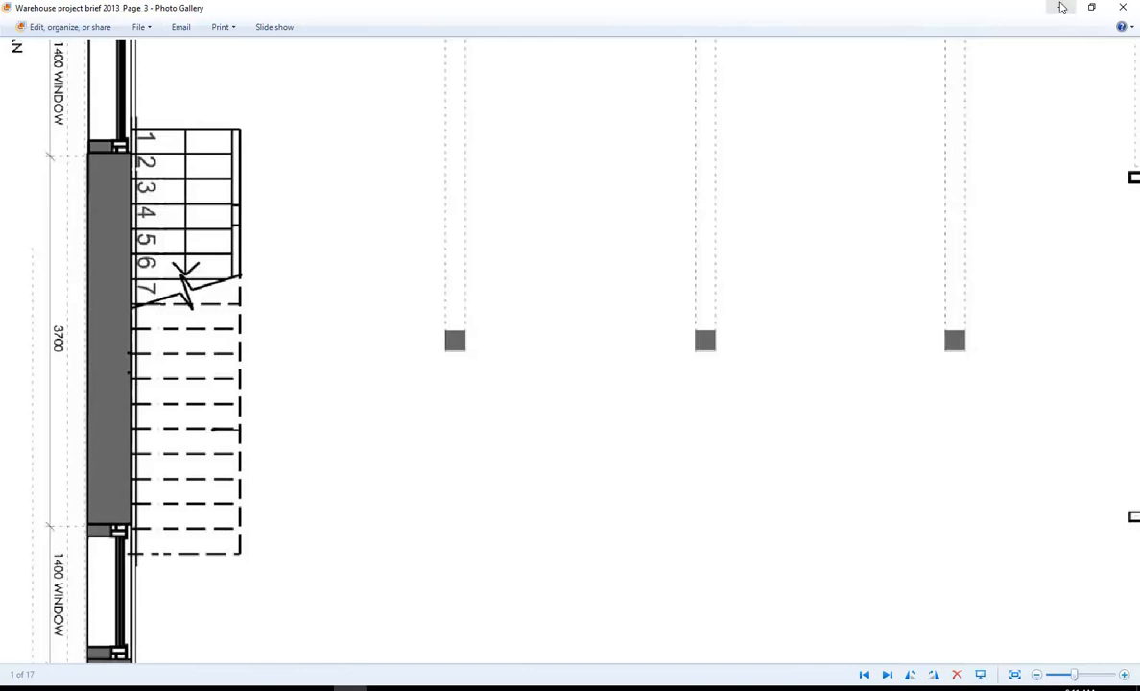
left_click(1060, 7)
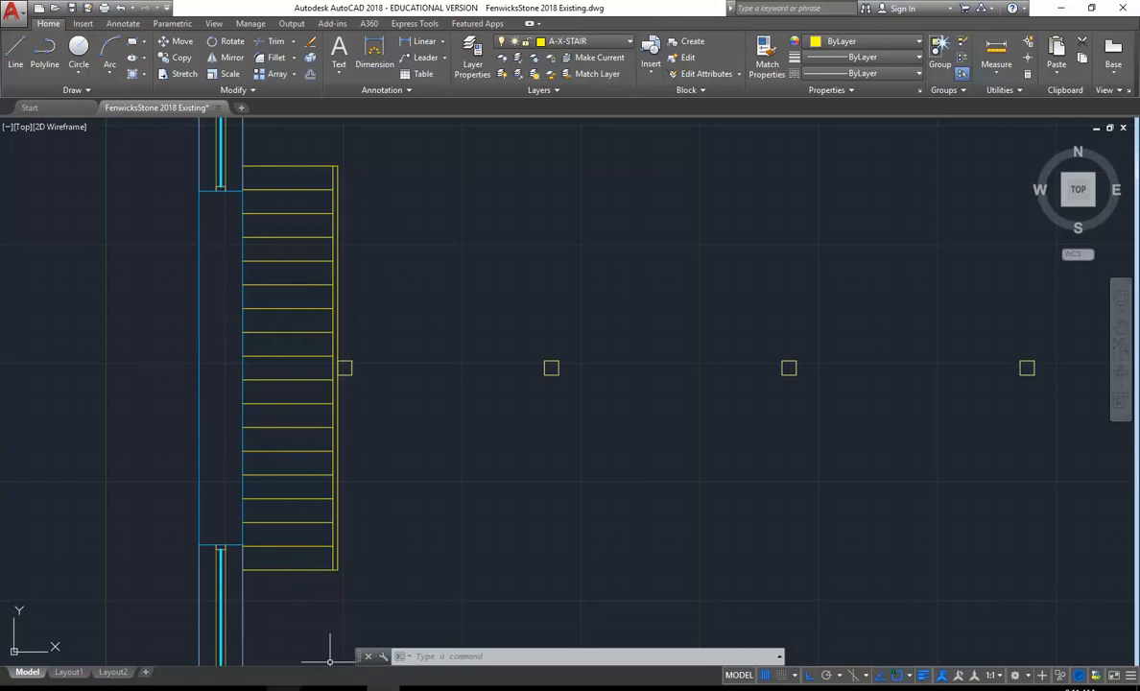
left_click(349, 689)
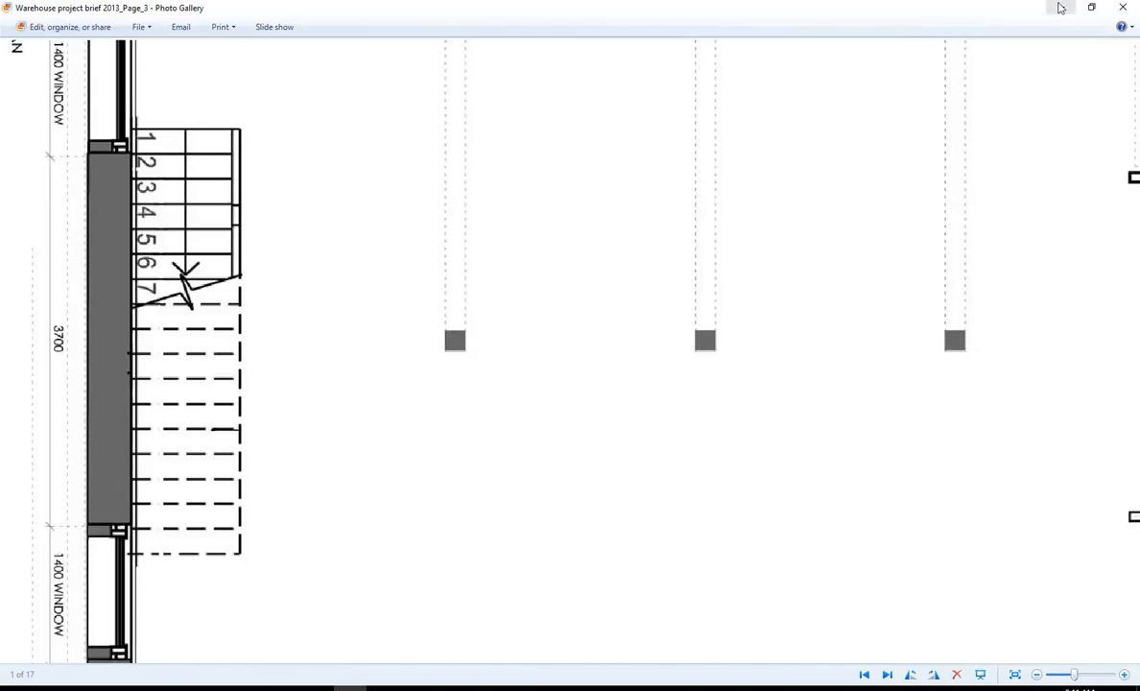
left_click(1061, 8)
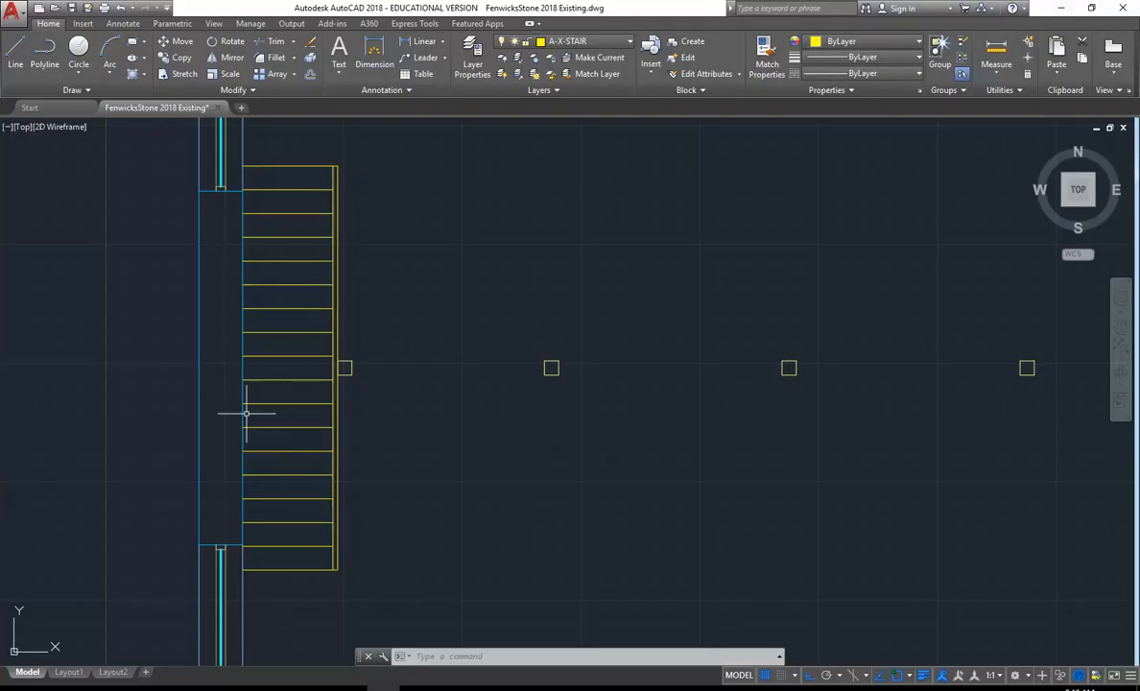
left_click(346, 687)
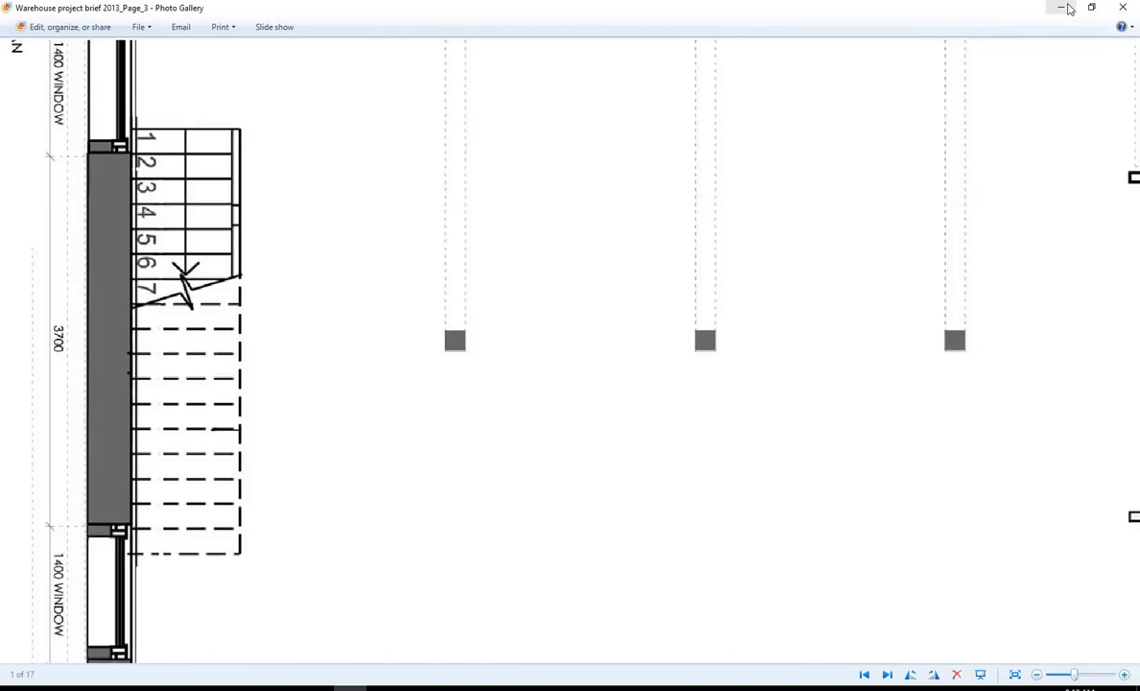
left_click(1062, 8)
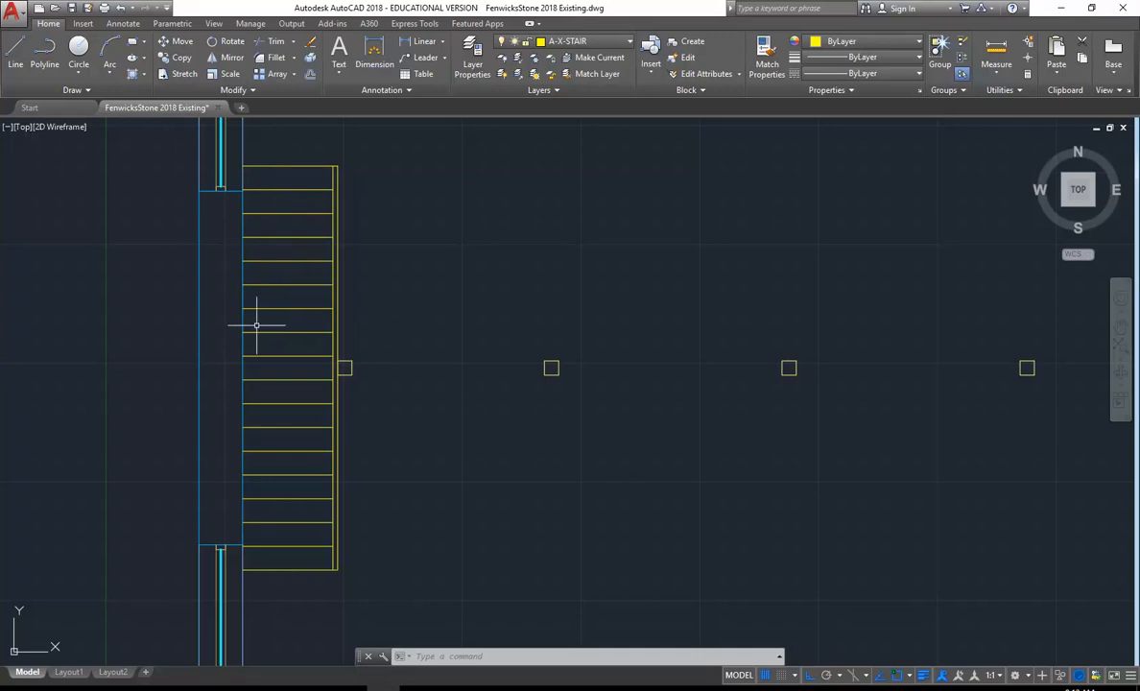
With Ortho off, draw a diagonal line from the eighth tread line's west end to the seventh tread line's east end, about 982 mm long.
type("l")
key("Return")
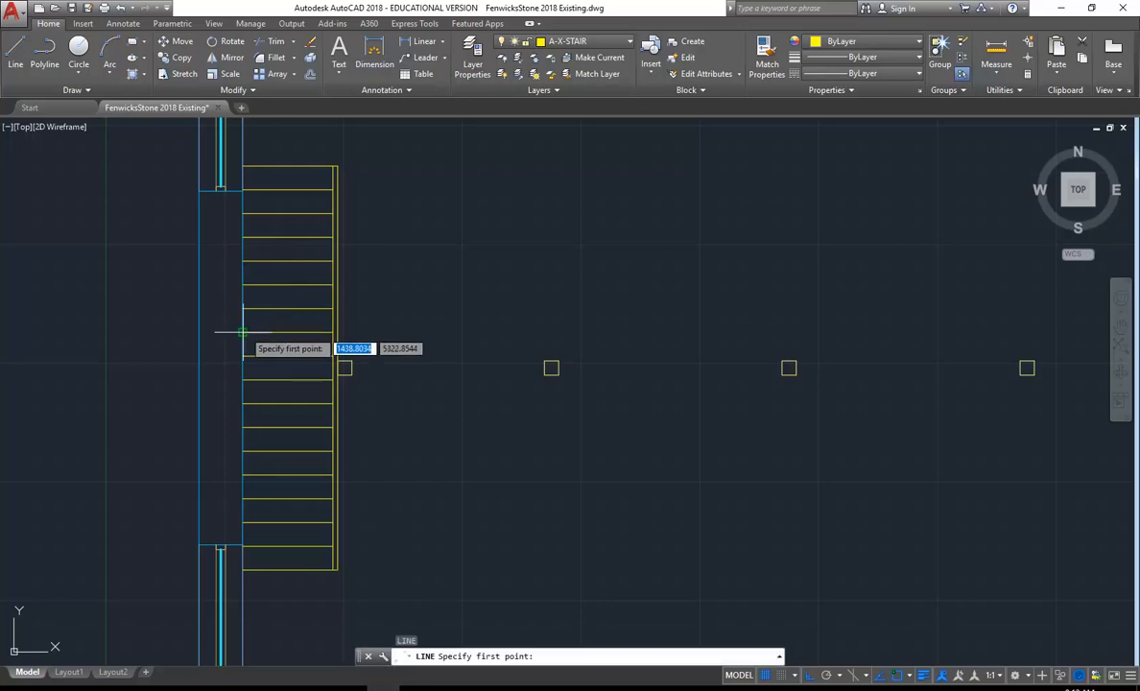
left_click(242, 332)
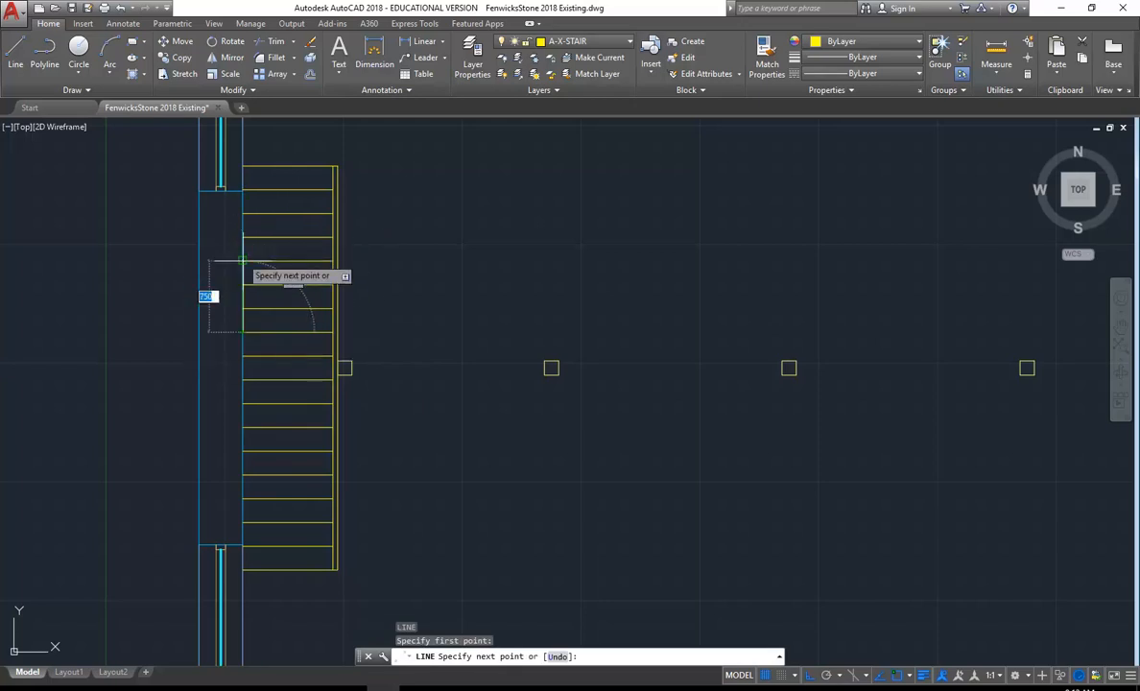
left_click(350, 688)
left_click(384, 689)
scroll(229, 308, "up", 2)
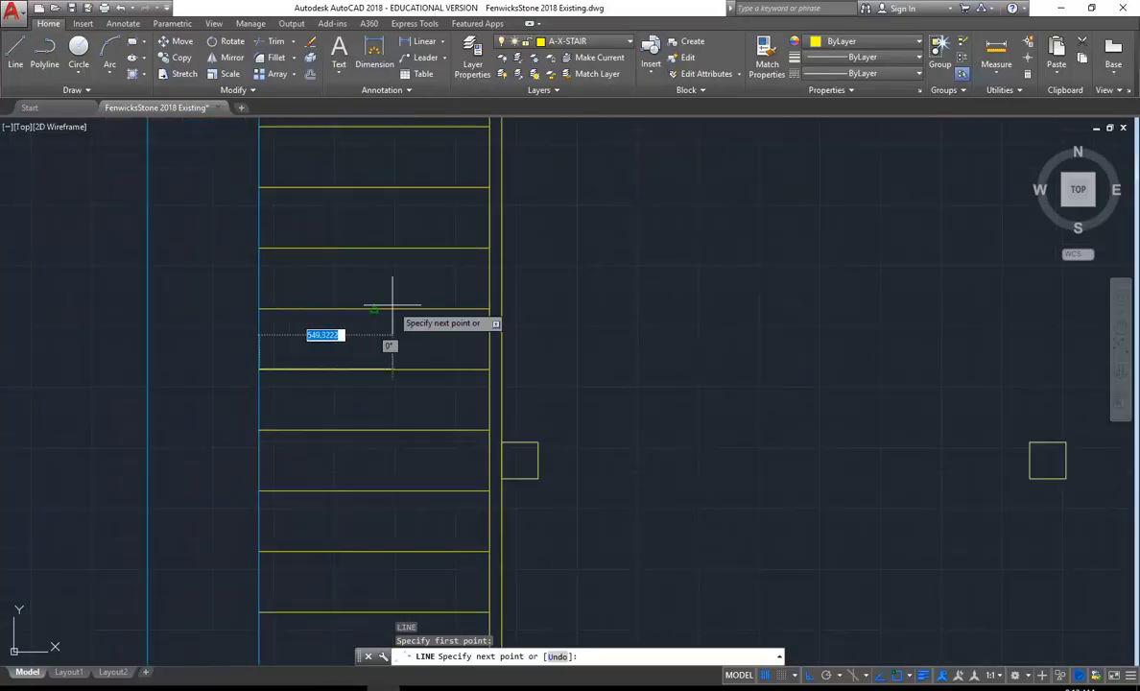
scroll(377, 323, "up", 2)
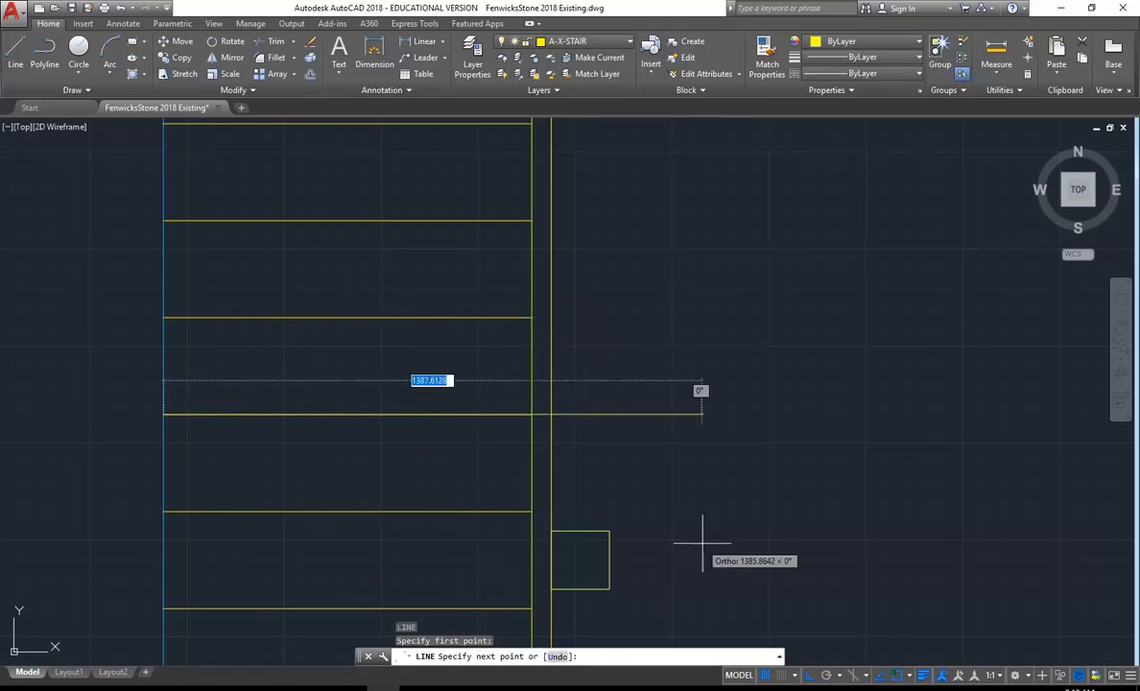
left_click(809, 675)
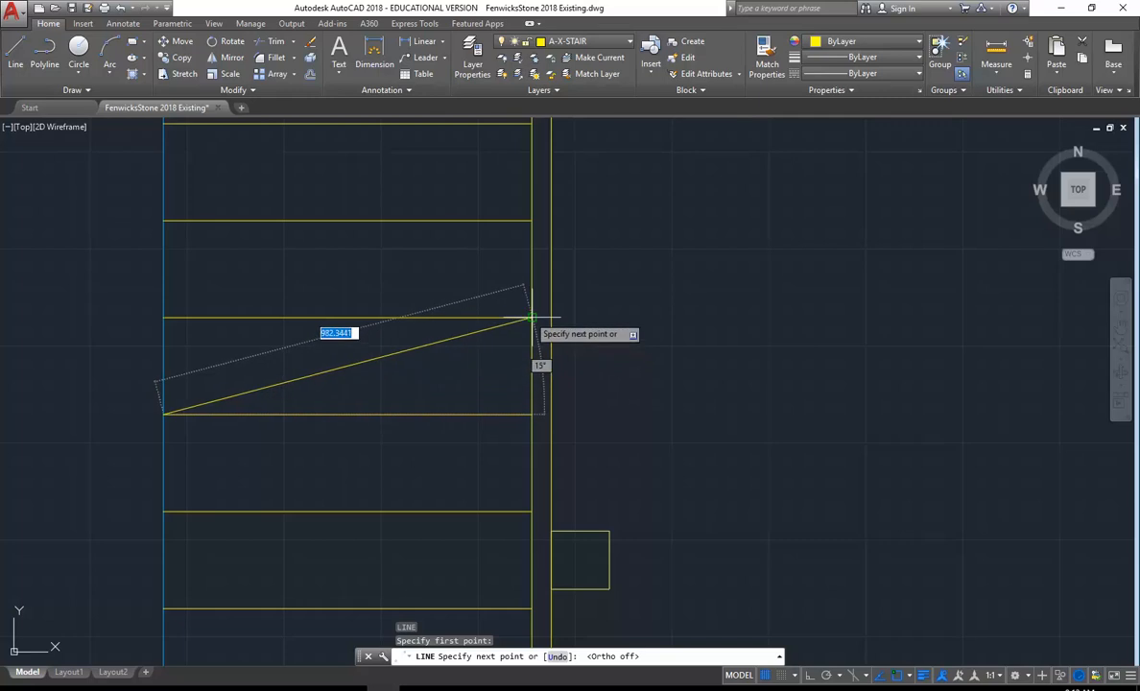
scroll(531, 318, "down", 3)
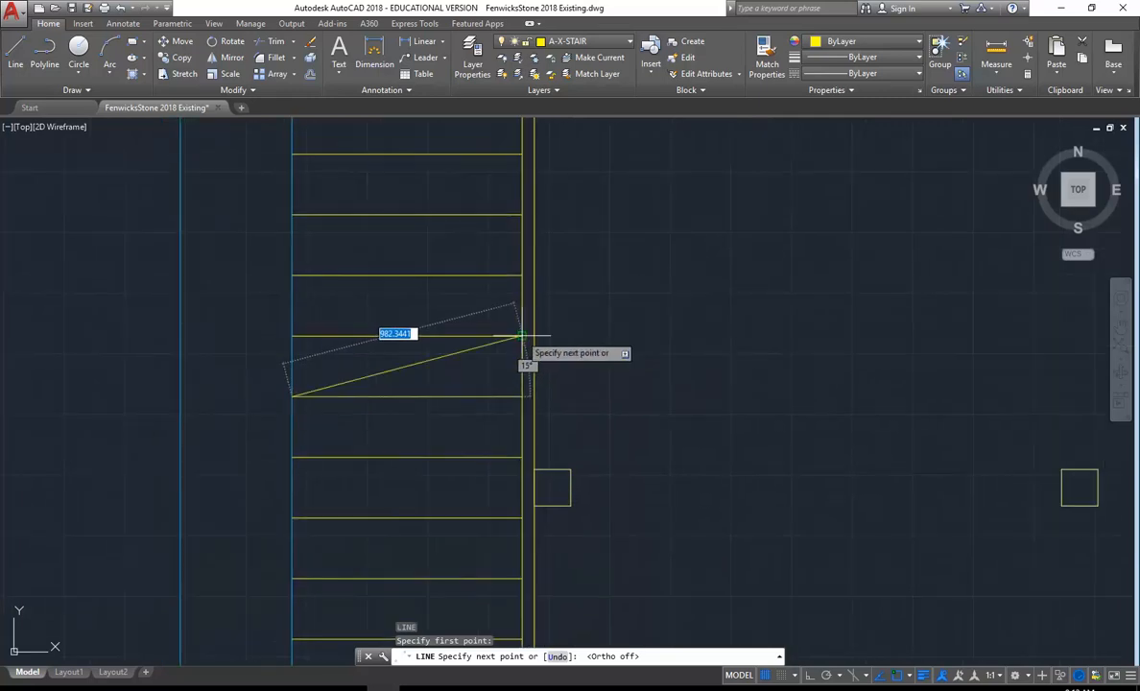
left_click(520, 336)
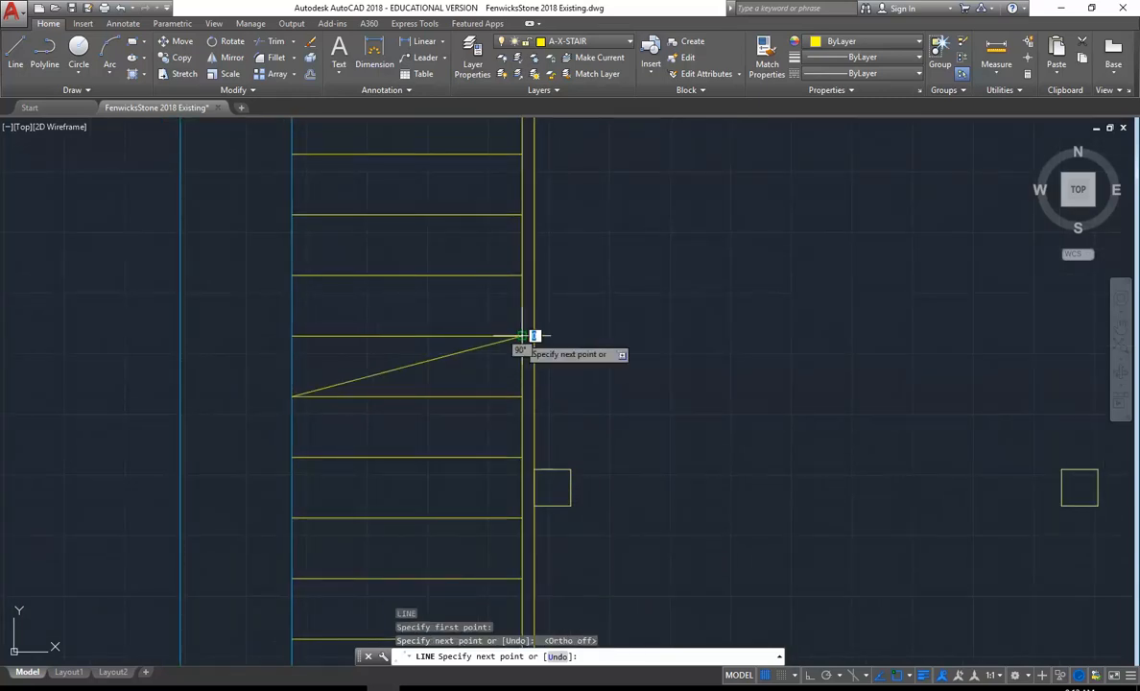
right_click(582, 281)
left_click(611, 289)
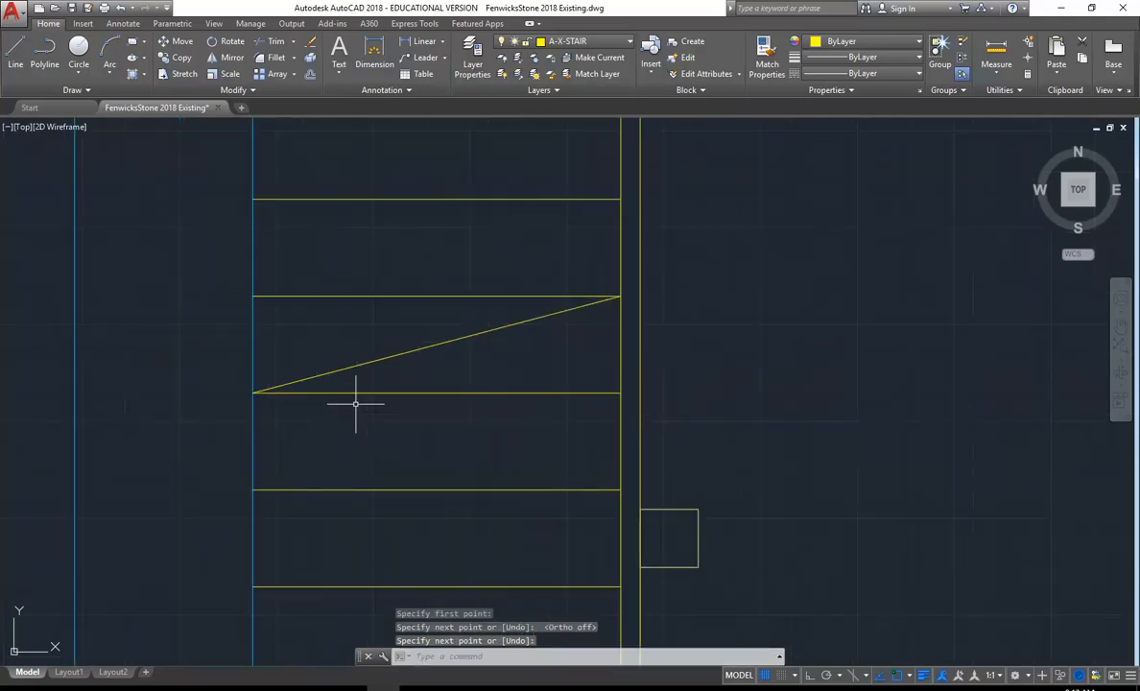
Draw a short line about 113 mm long from the diagonal's midpoint up to the northwest at about 121°.
scroll(370, 353, "up", 2)
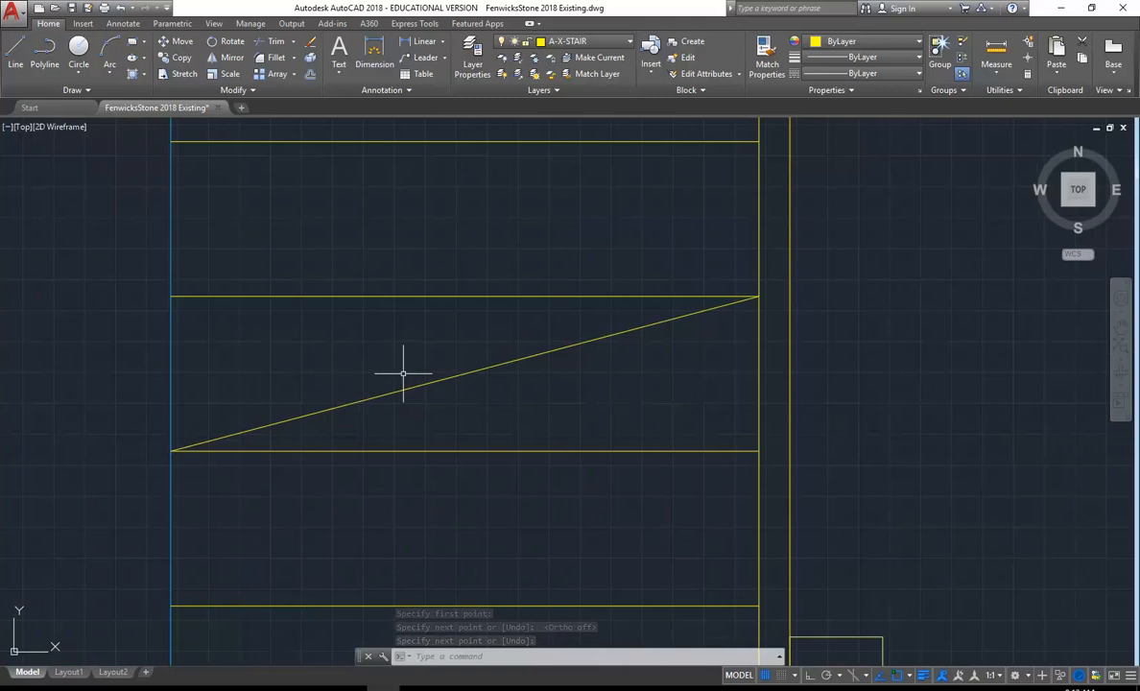
mouse_move(419, 357)
middle_mouse_down()
mouse_move(399, 380)
mouse_move(419, 375)
middle_mouse_up()
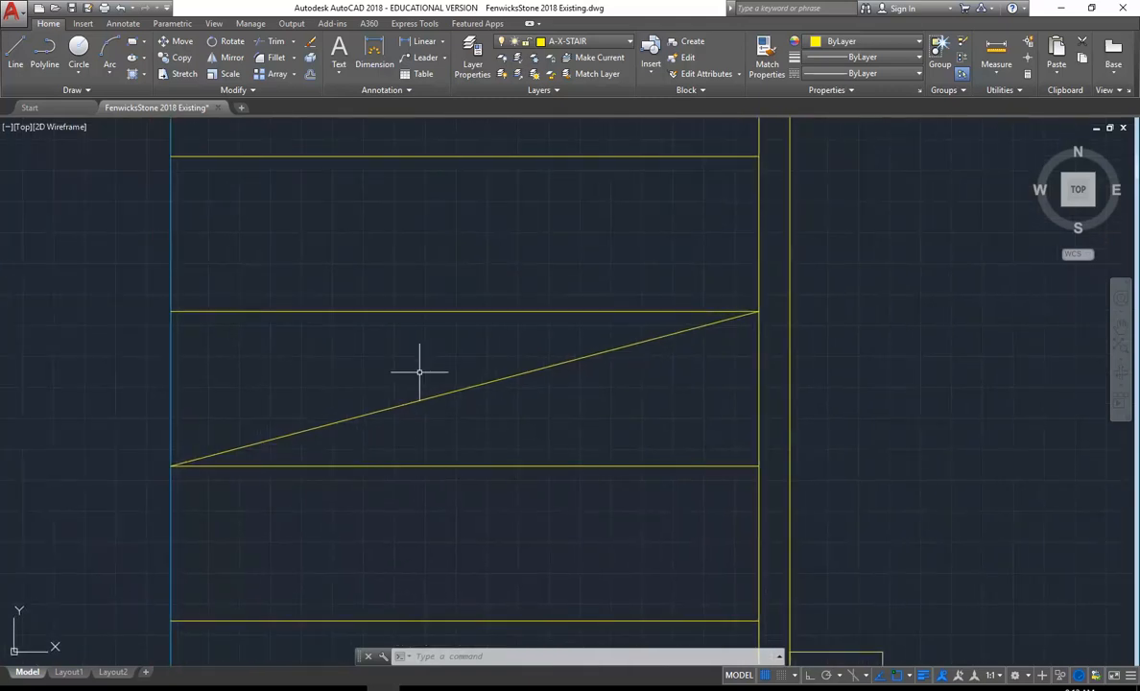
left_click(19, 56)
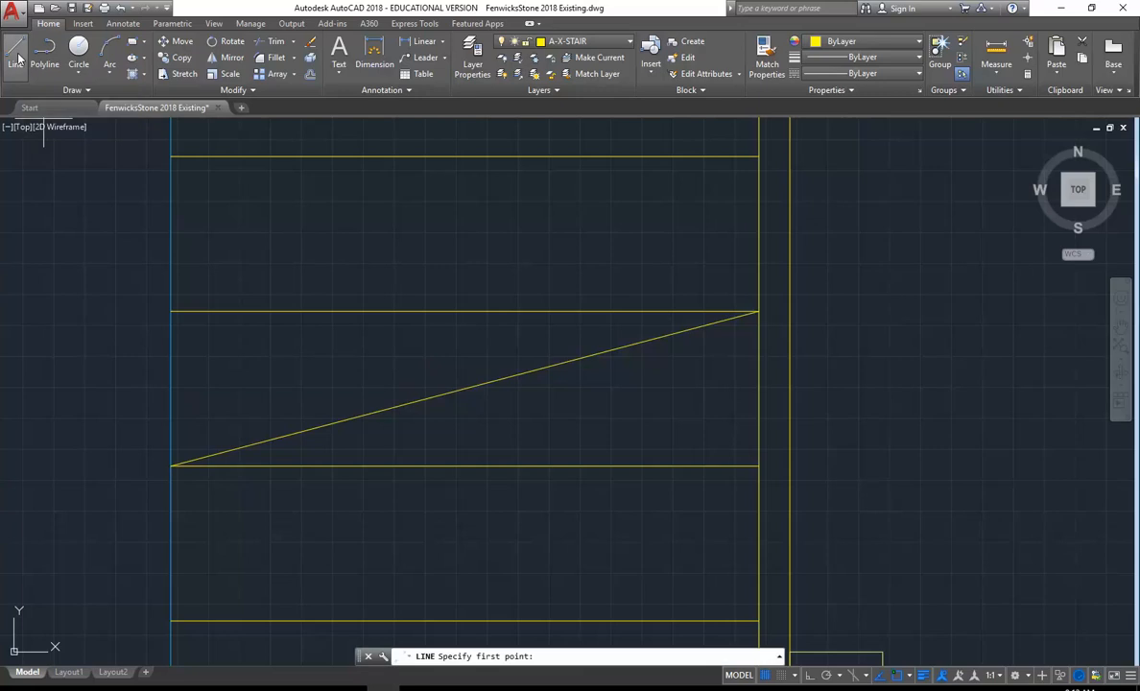
left_click(465, 388)
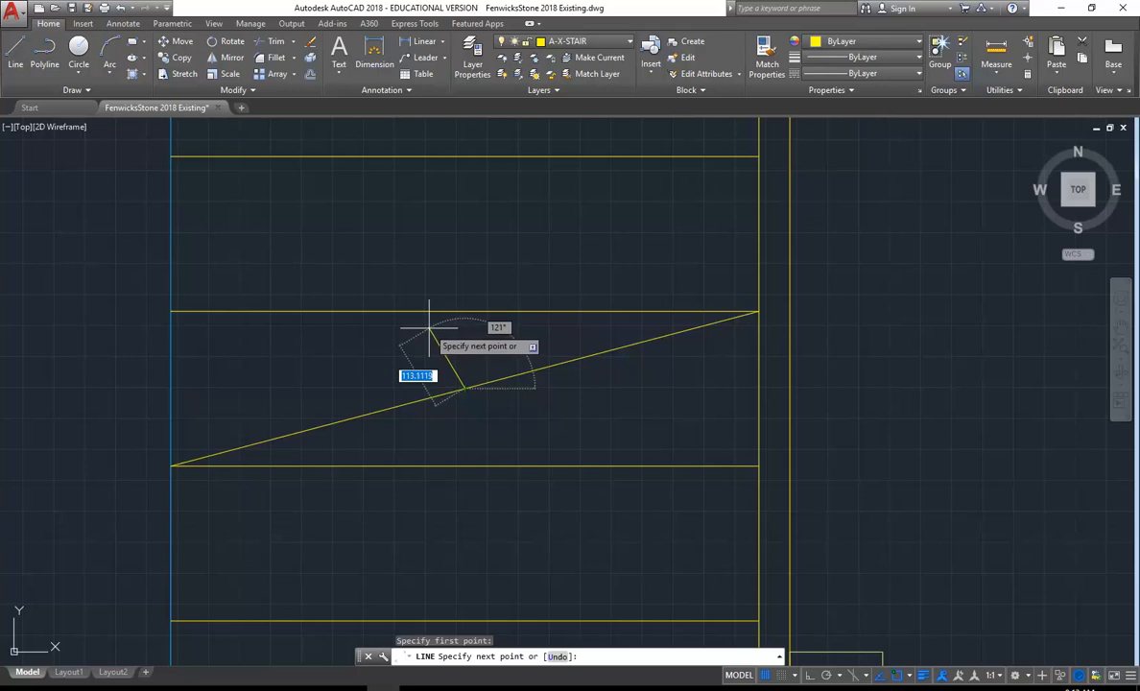
left_click(429, 329)
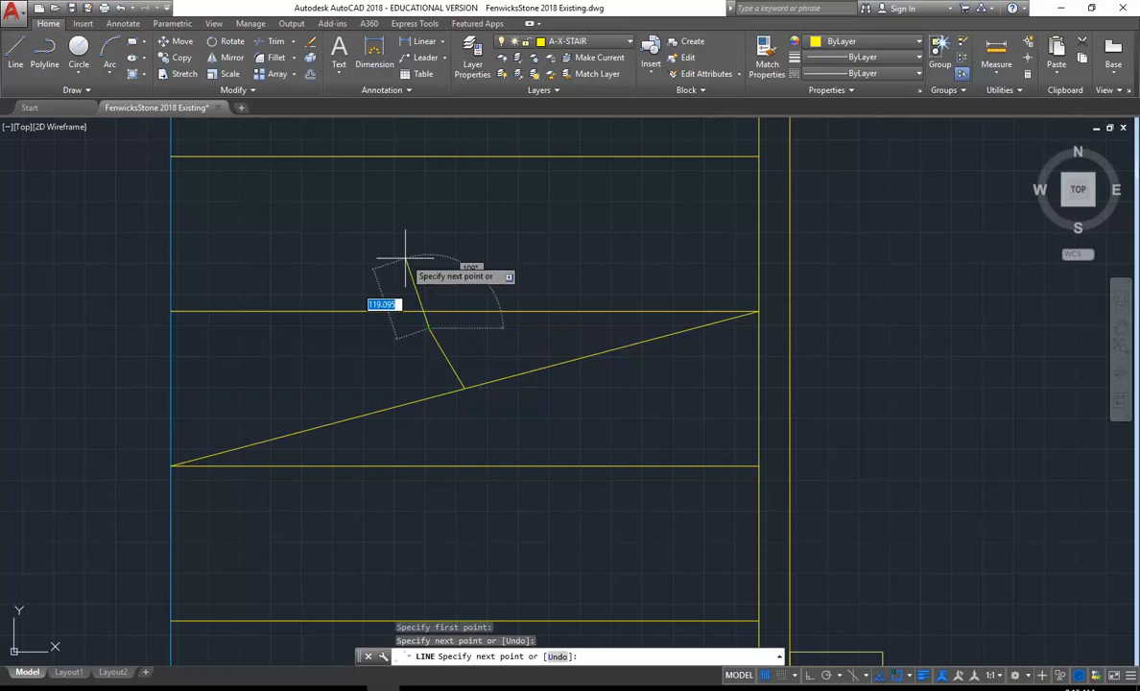
key("Return")
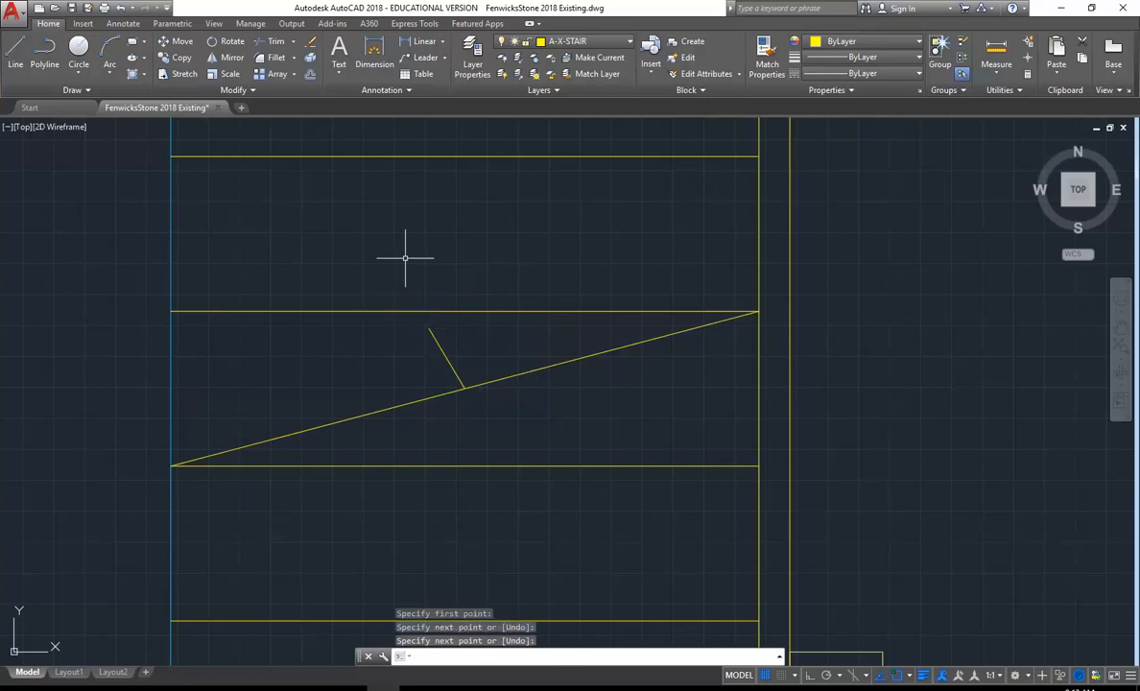
Mirror the short line about a near-vertical axis through its upper end to form a peak on the diagonal, keeping the original.
left_click(439, 340)
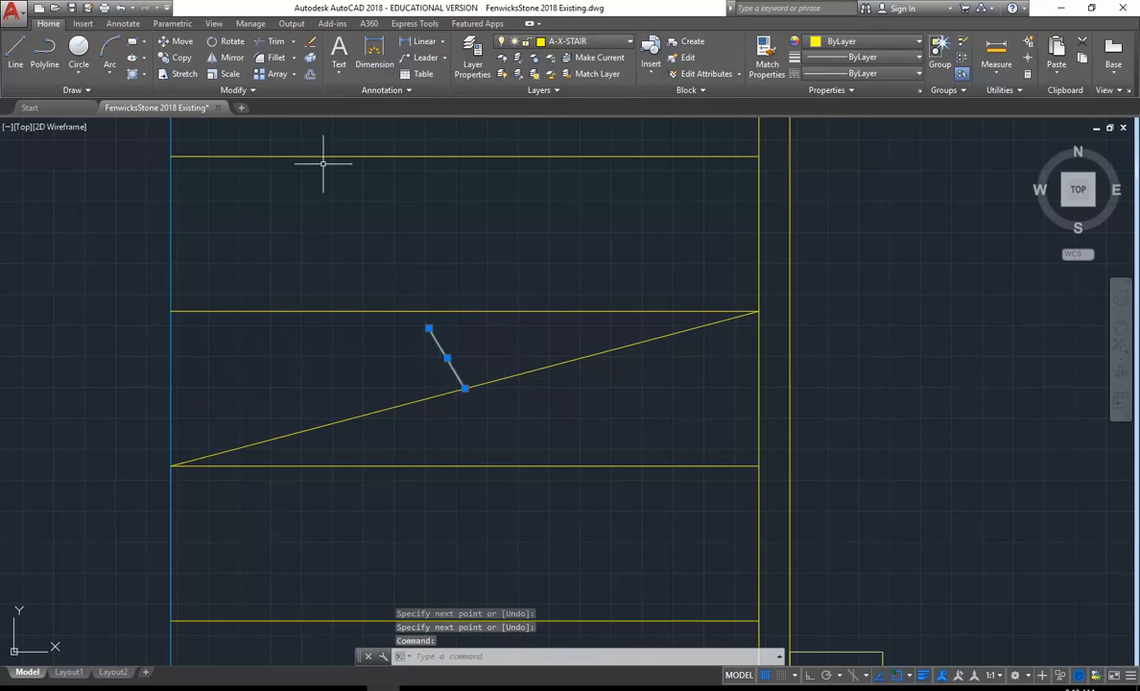
left_click(229, 59)
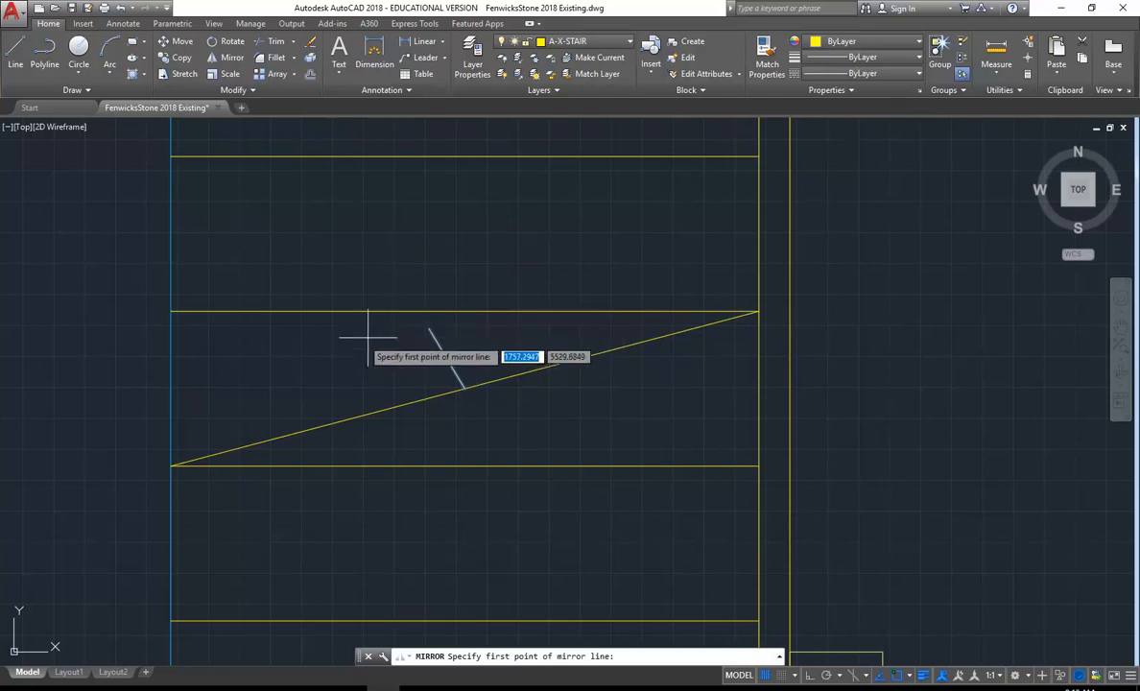
left_click(429, 329)
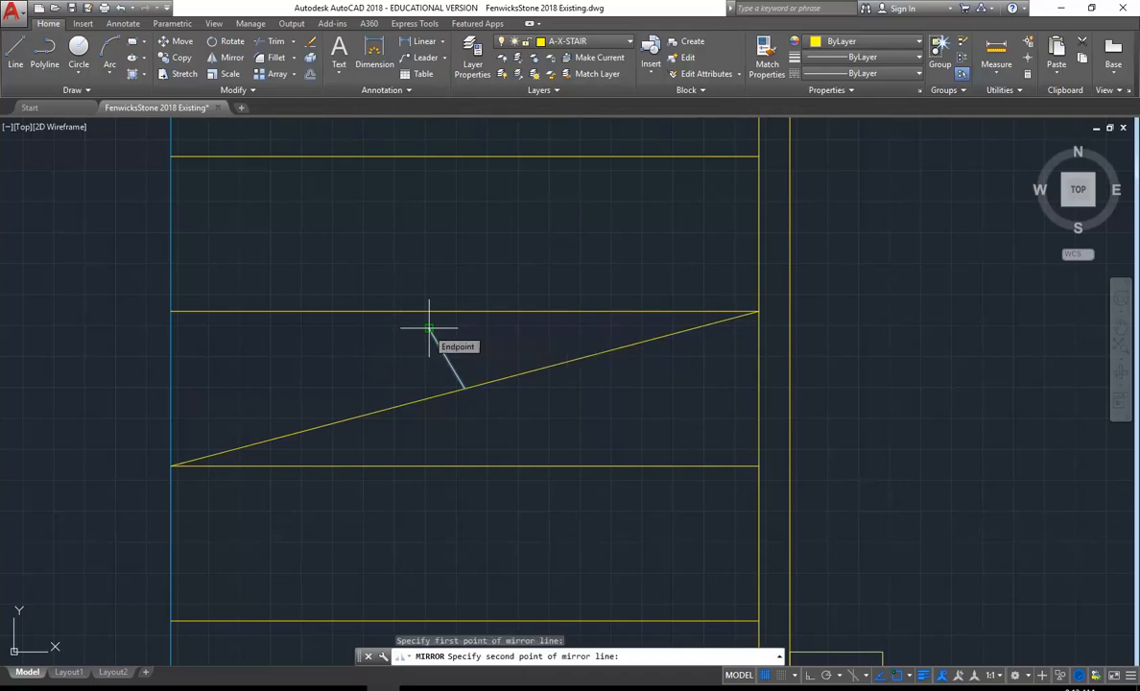
left_click(445, 394)
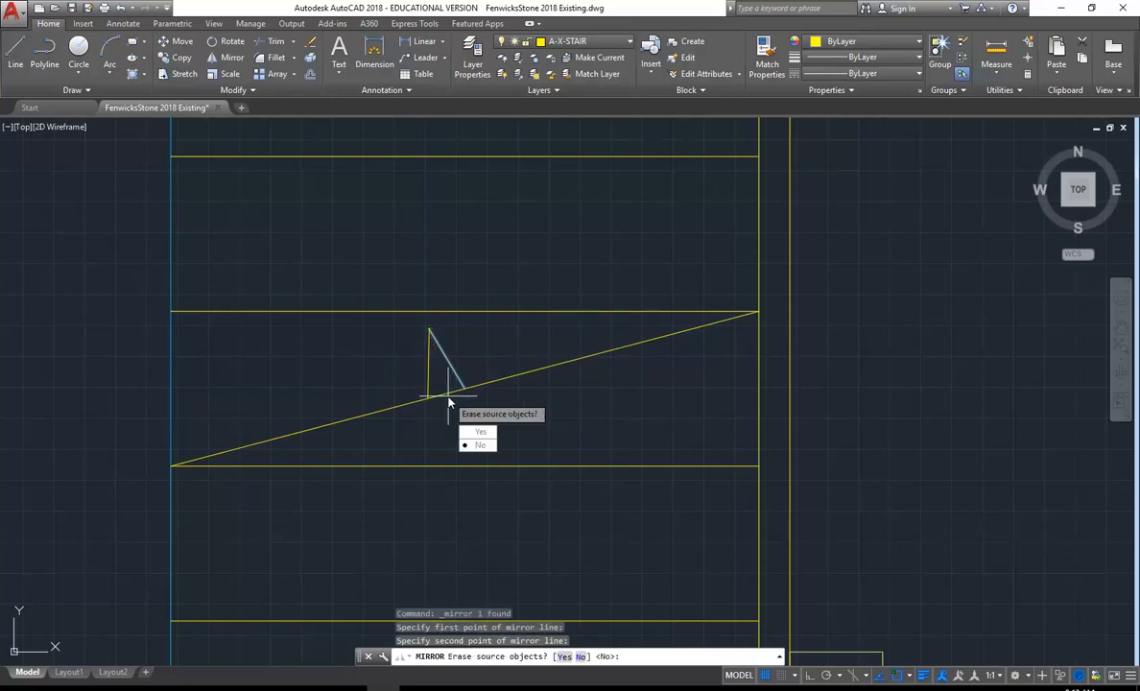
key("Return")
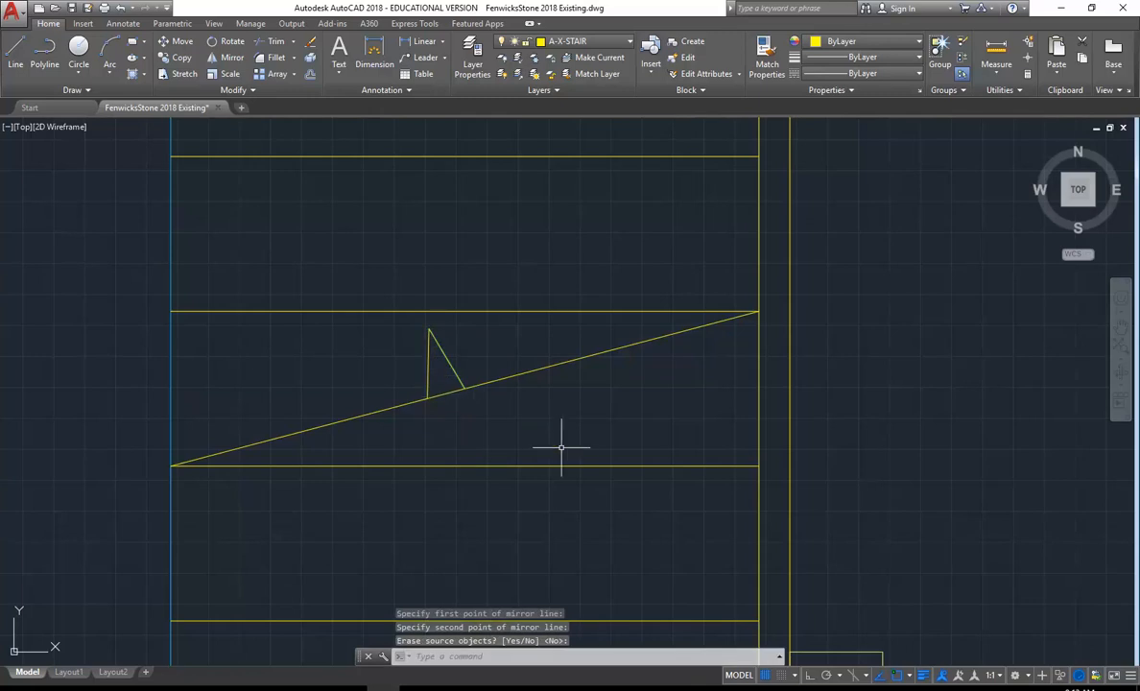
Mirror both peak lines across the diagonal between their lower endpoints, keeping the originals.
left_click(369, 274)
left_click(512, 415)
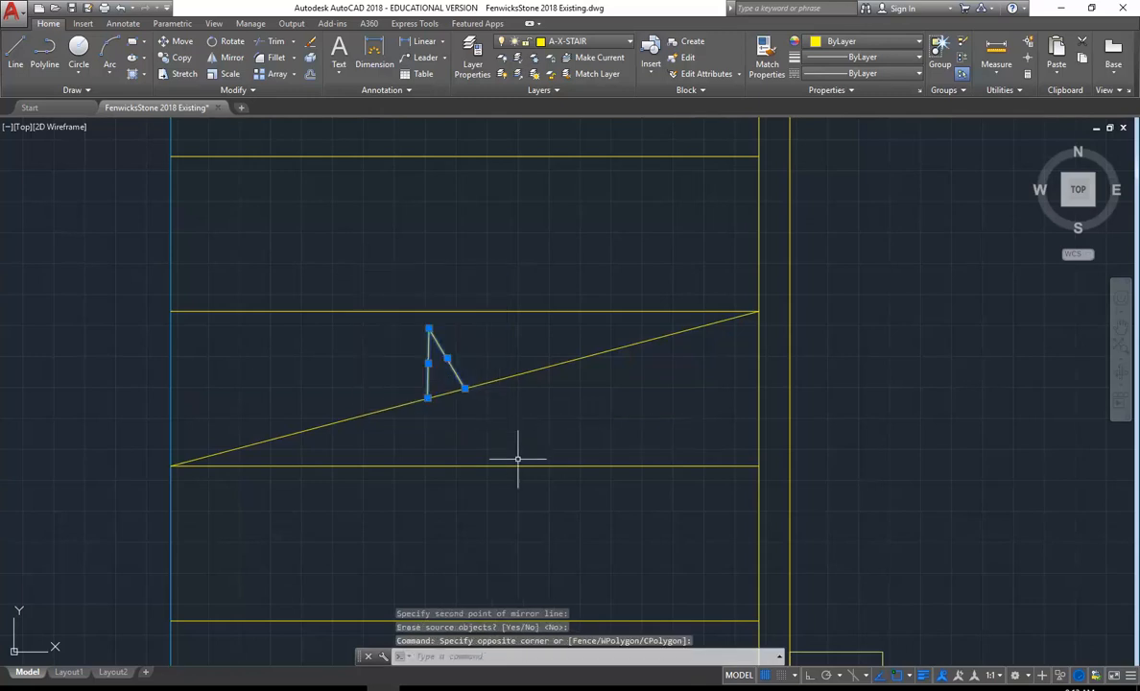
left_click(219, 59)
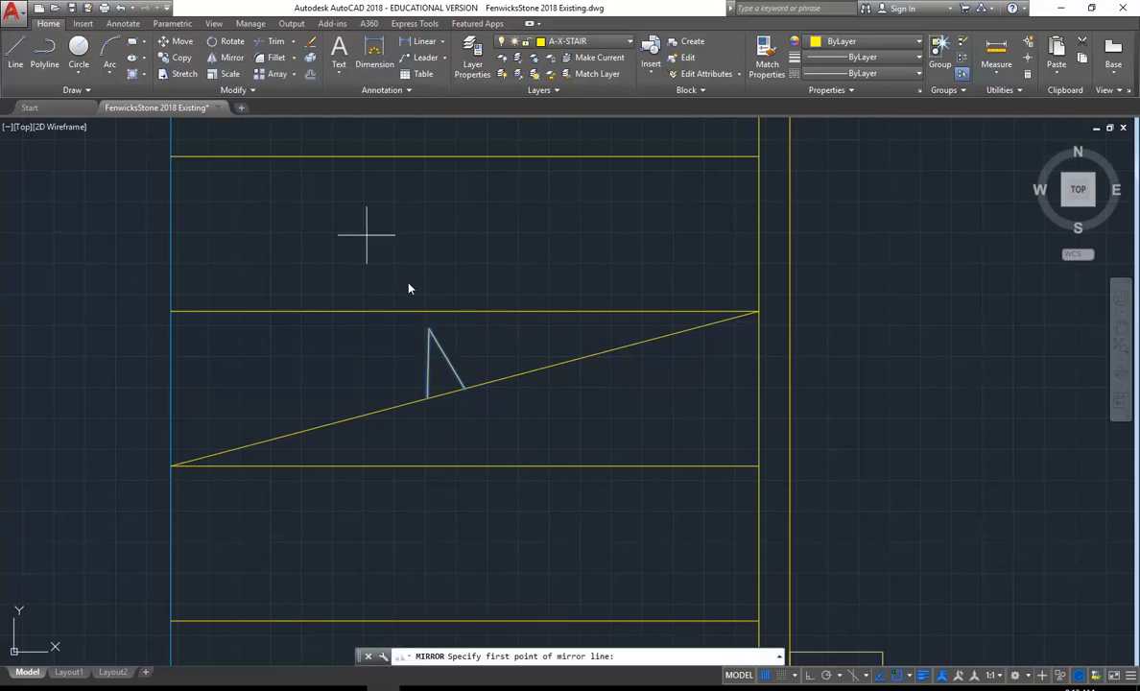
left_click(428, 398)
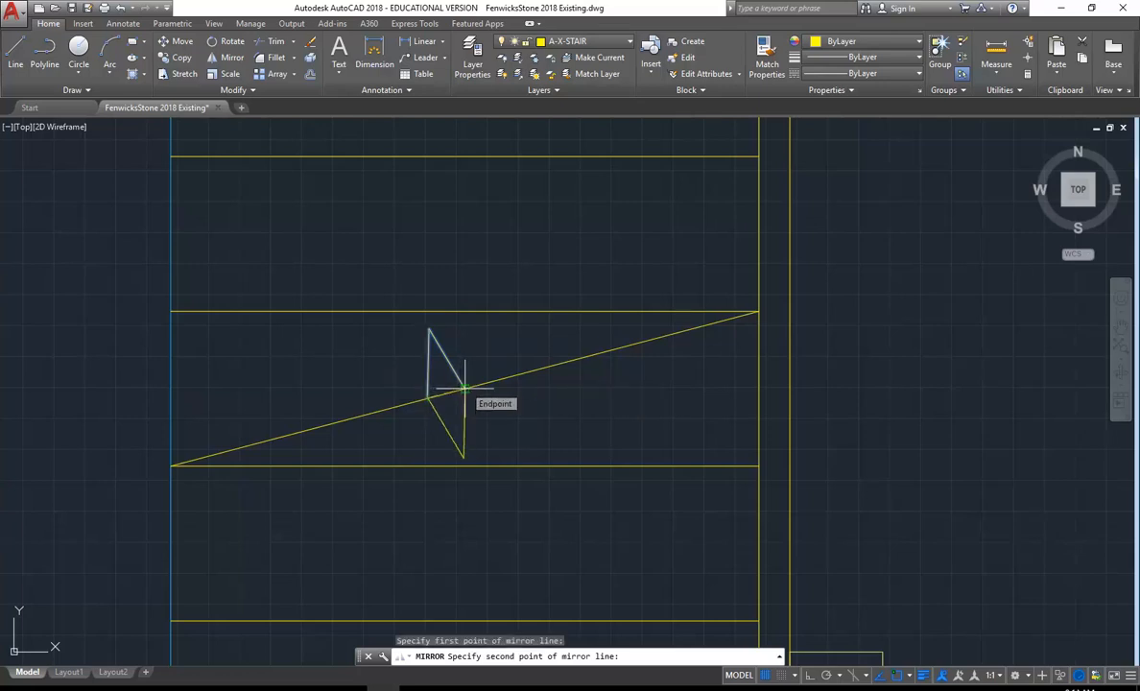
left_click(464, 389)
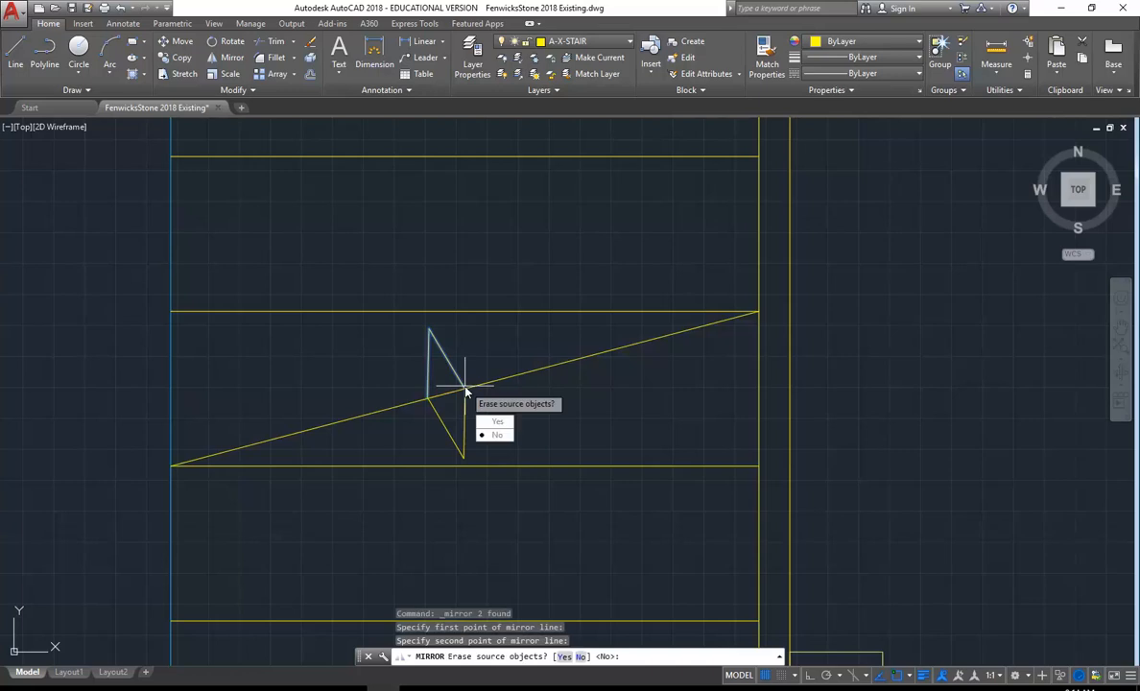
key("Return")
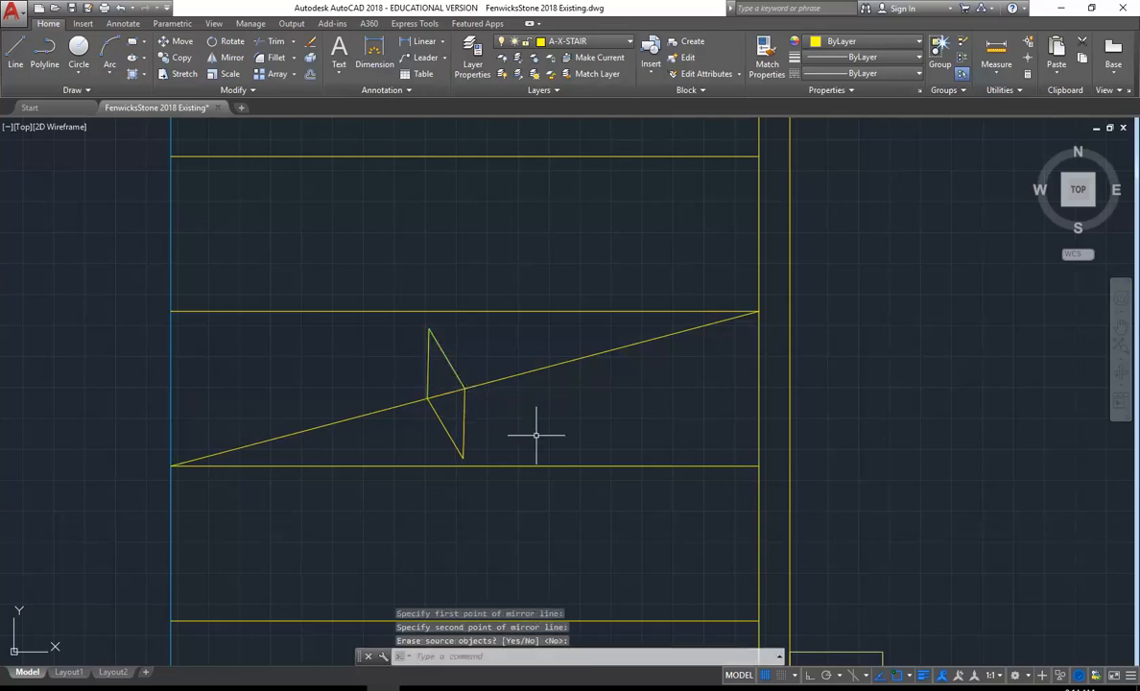
left_click(465, 415)
left_click(446, 428)
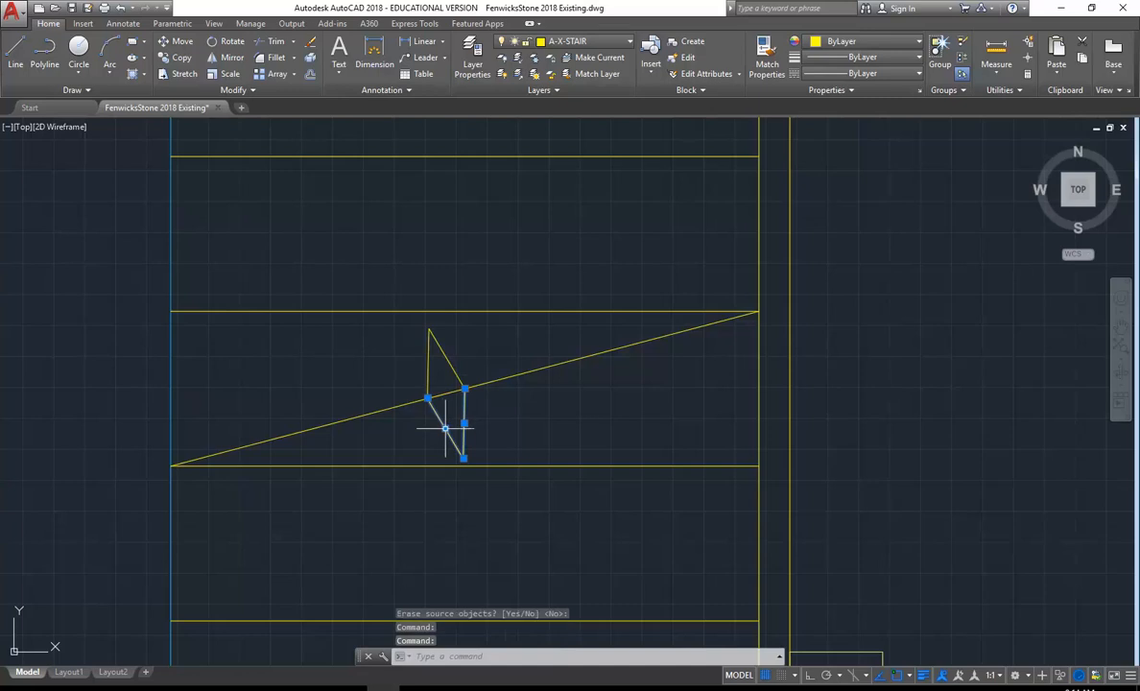
left_click(223, 60)
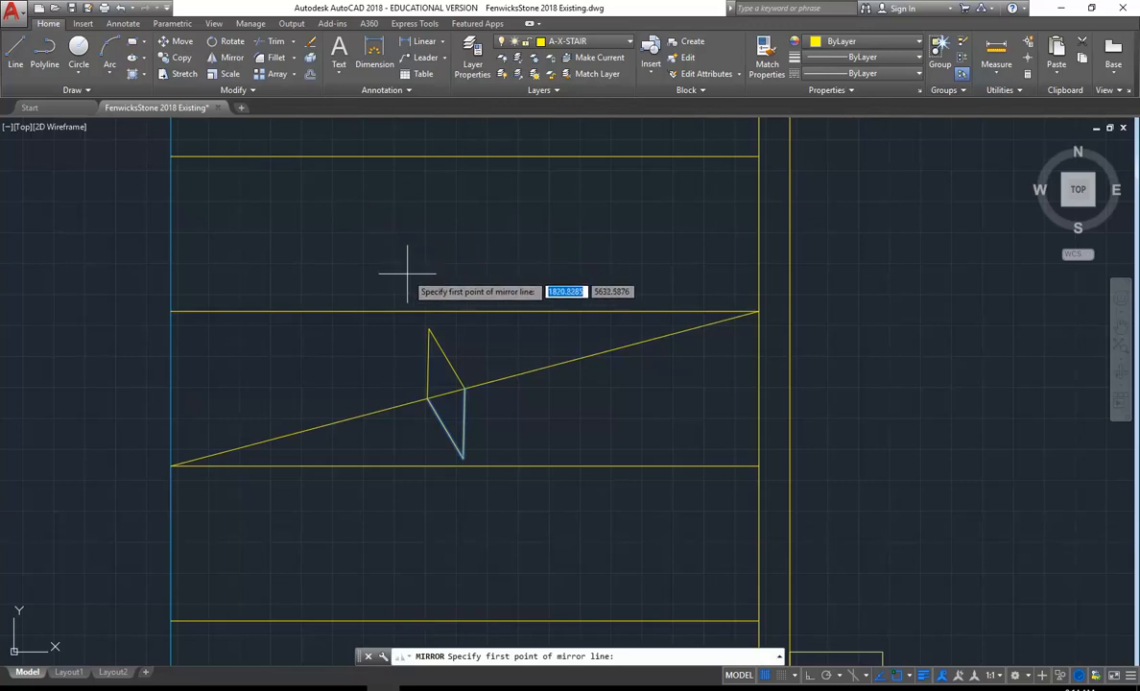
key("Escape")
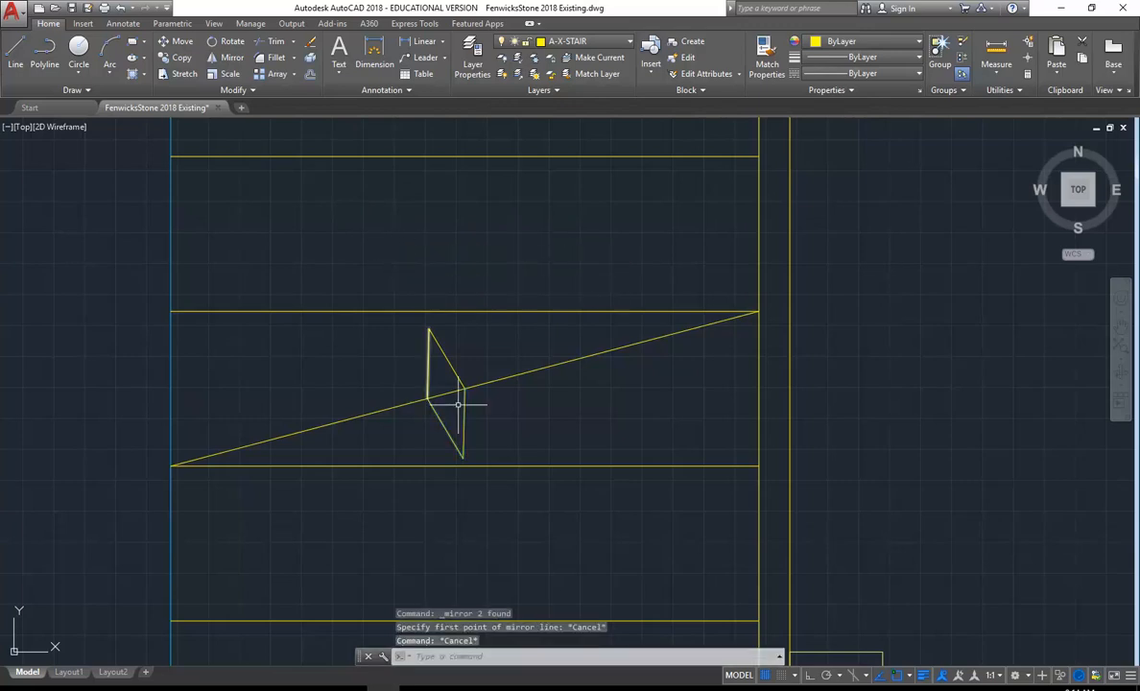
left_click(428, 366)
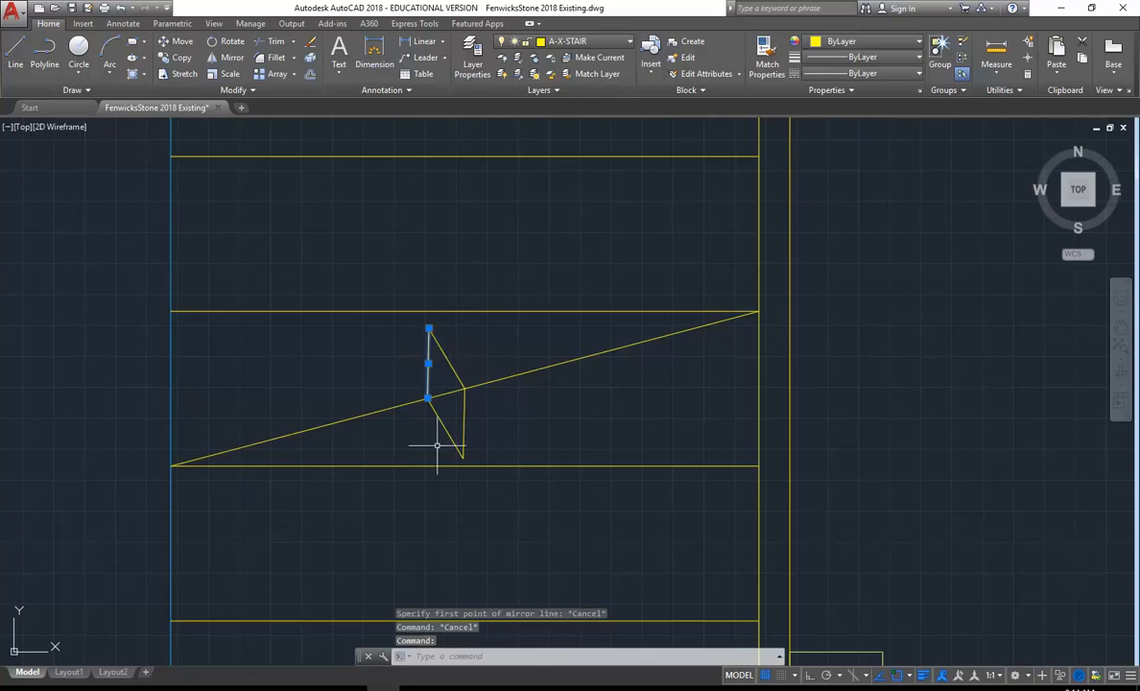
left_click(377, 265)
left_click(469, 423)
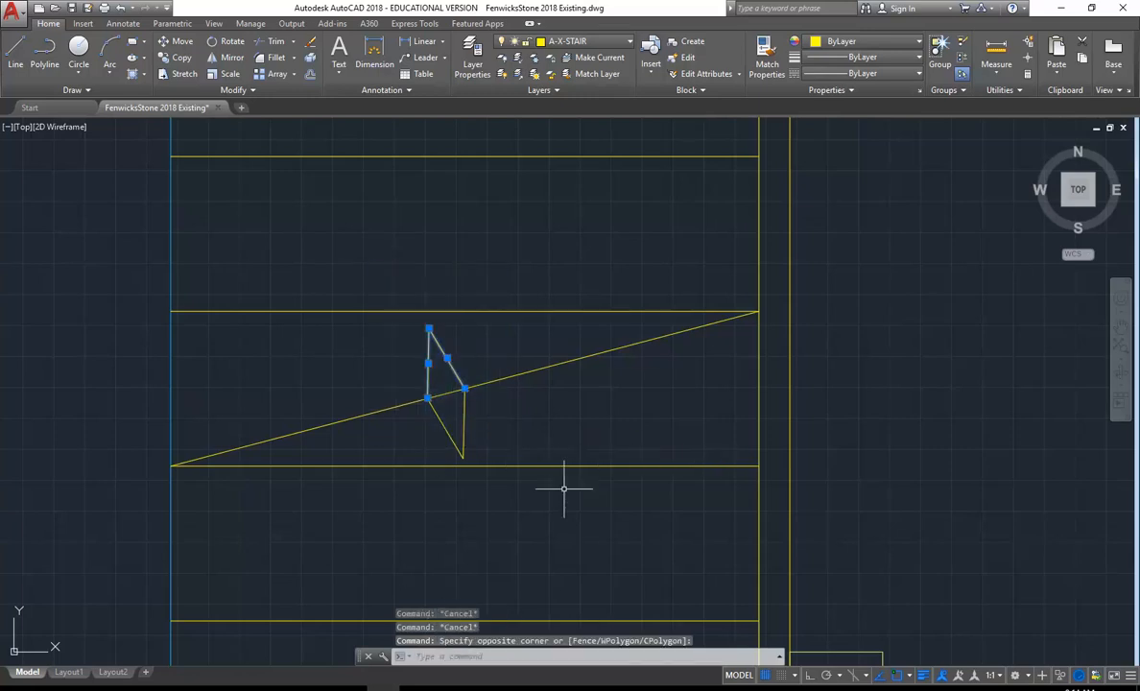
key("Escape")
left_click(491, 450)
left_click(429, 437)
key("Escape")
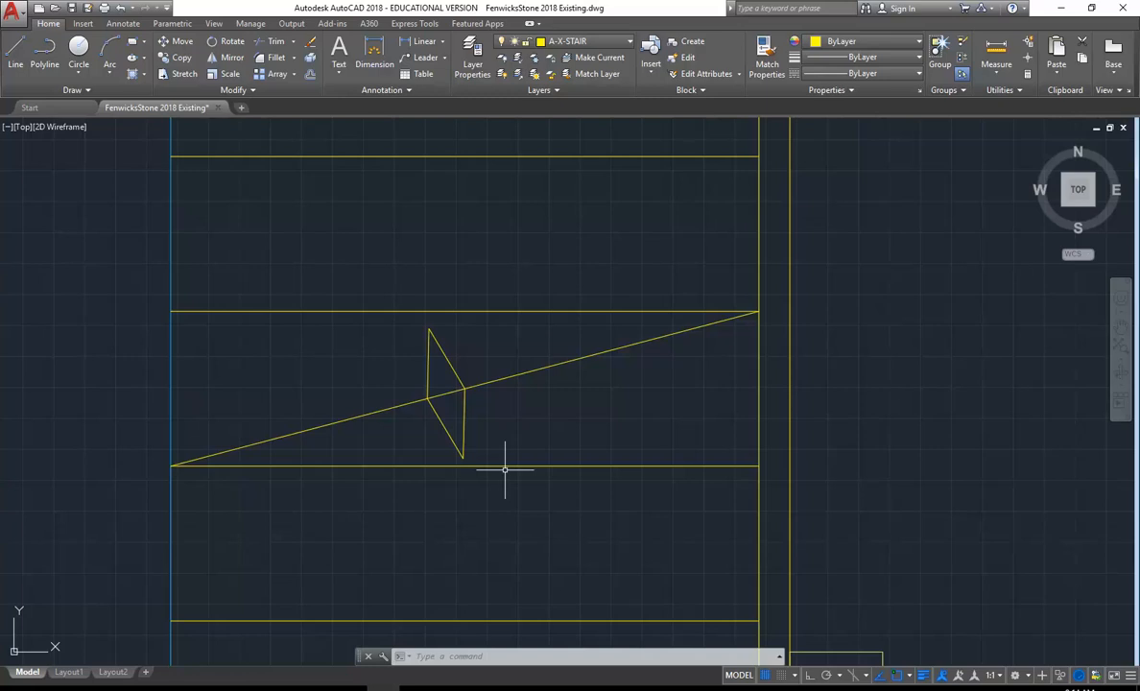
With polar tracking on, mirror the two lower lines about the perpendicular to the diagonal through its midpoint, erasing the originals.
left_click(470, 432)
left_click(432, 429)
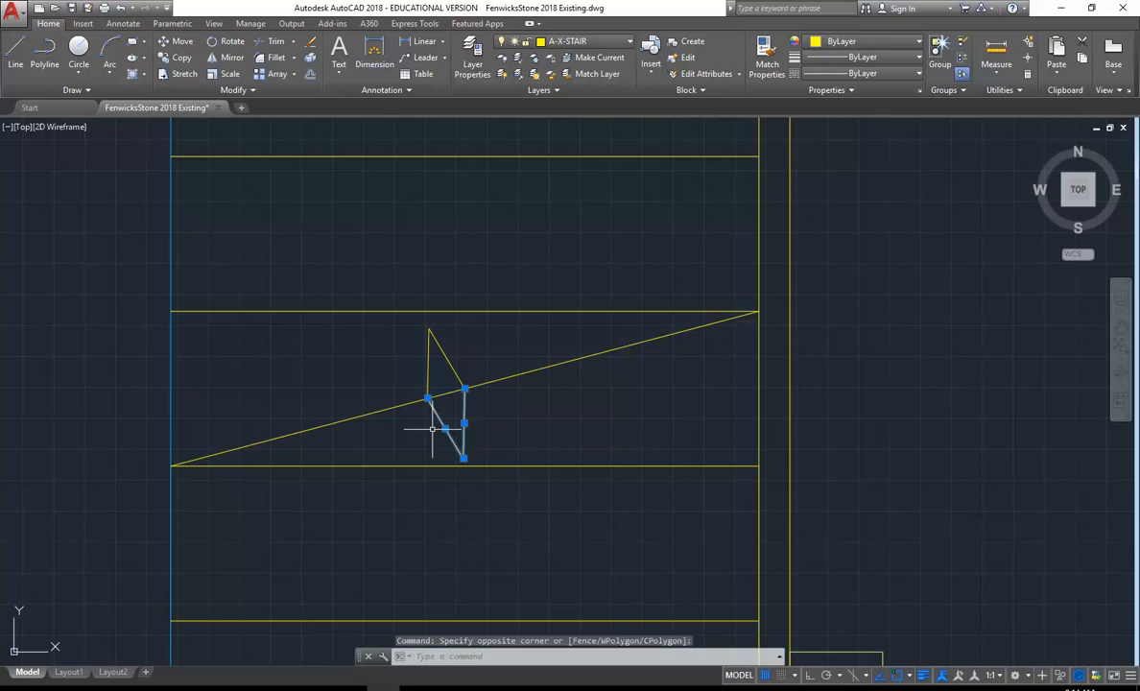
left_click(231, 58)
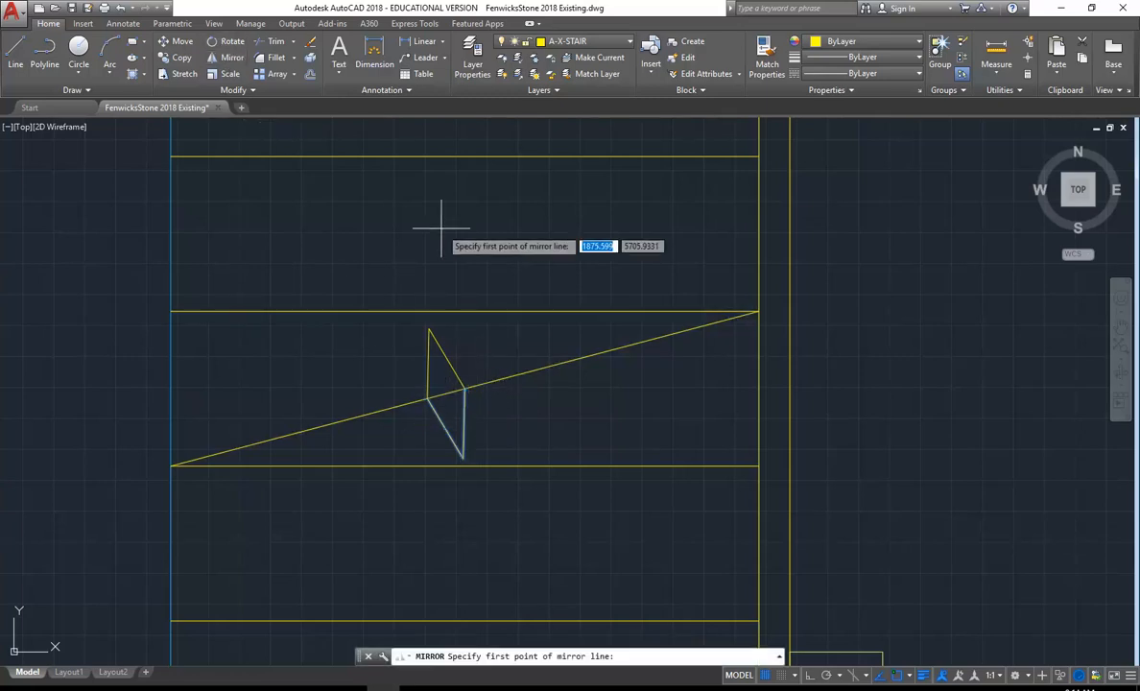
left_click(466, 389)
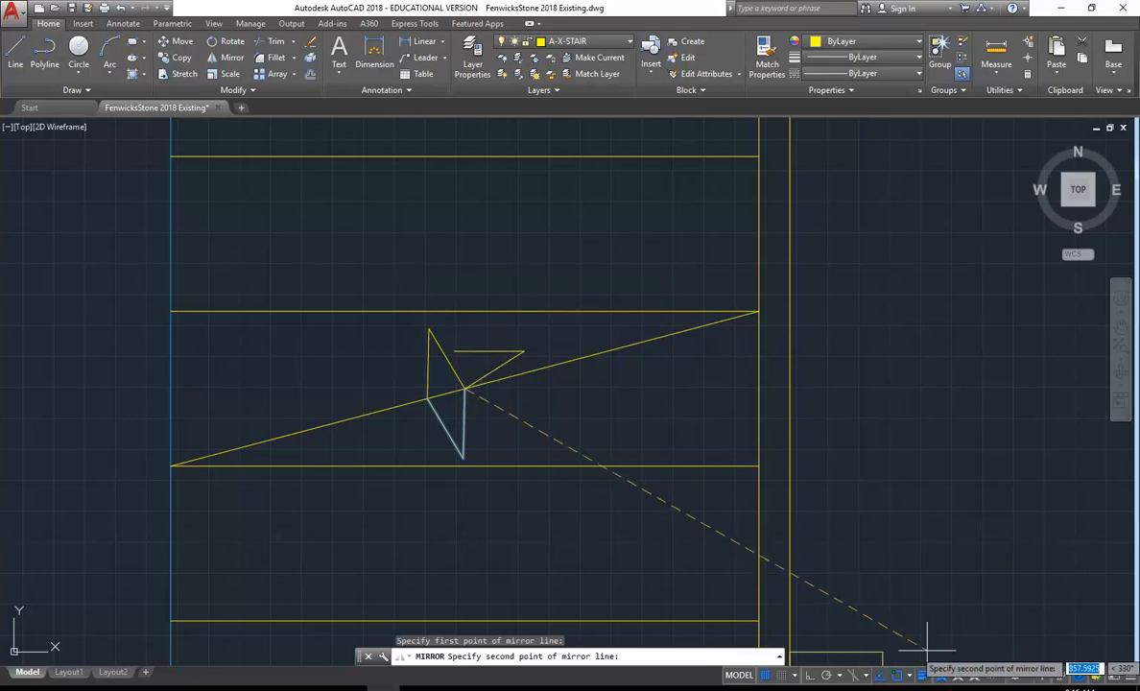
left_click(910, 677)
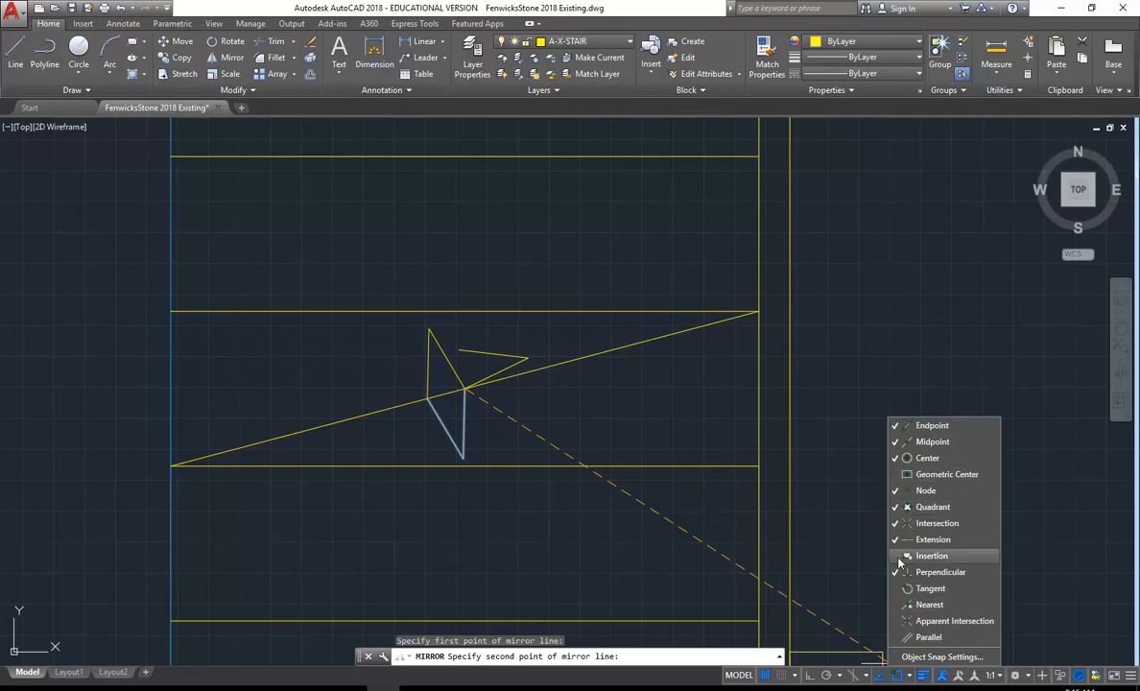
left_click(909, 678)
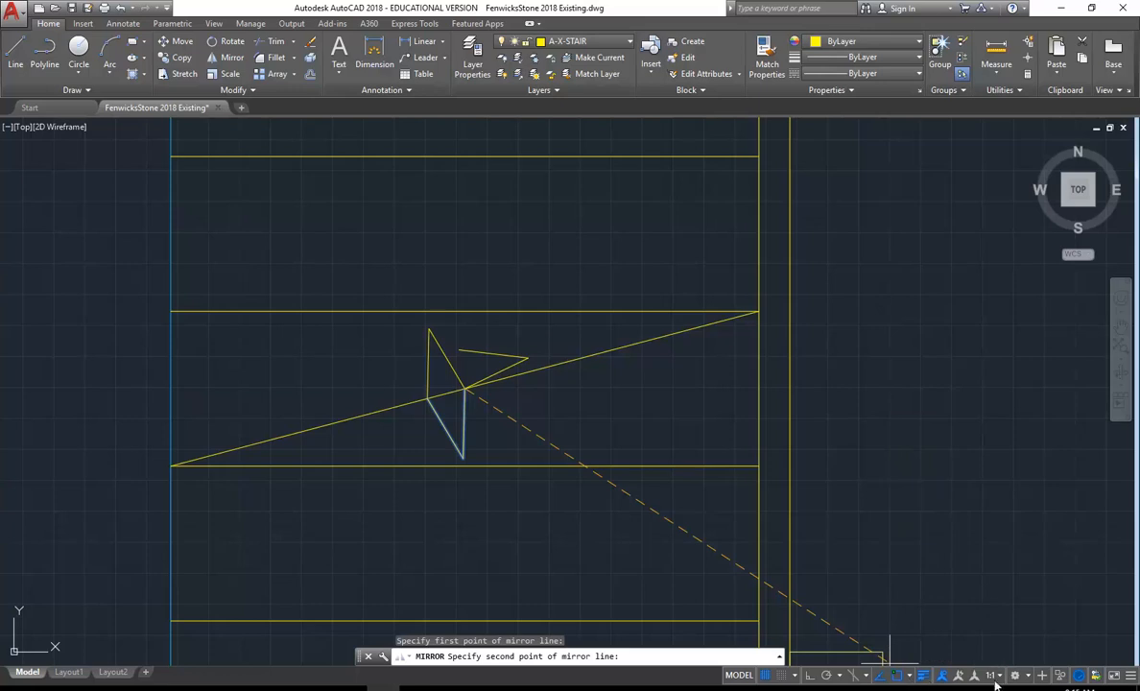
left_click(824, 676)
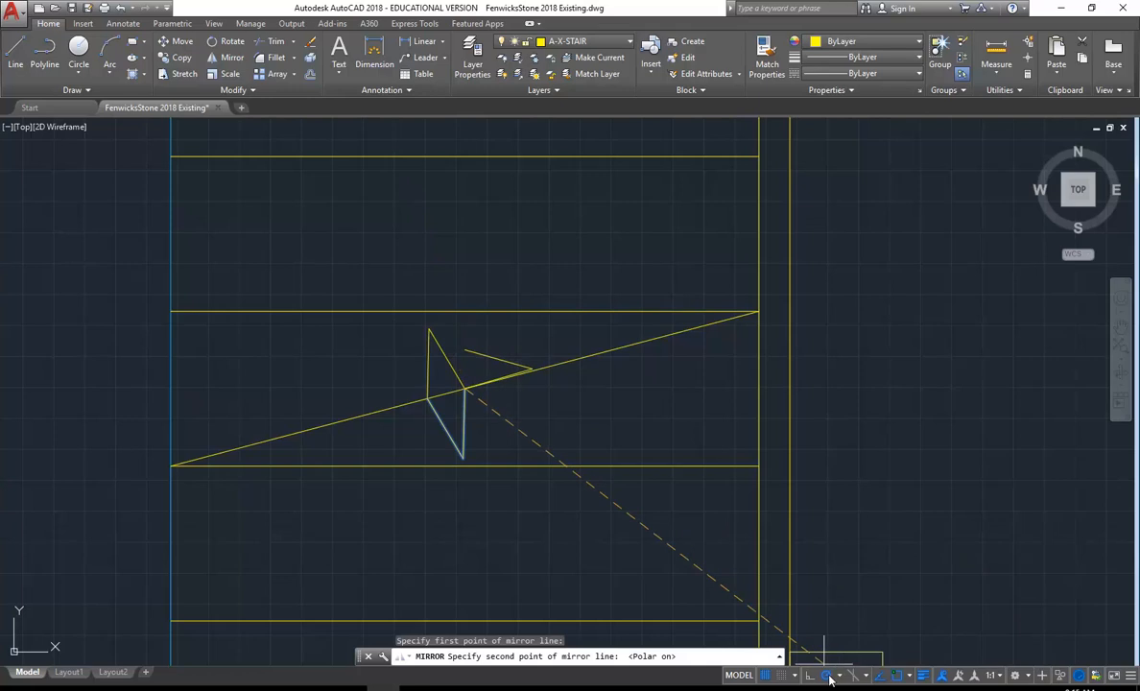
left_click(435, 277)
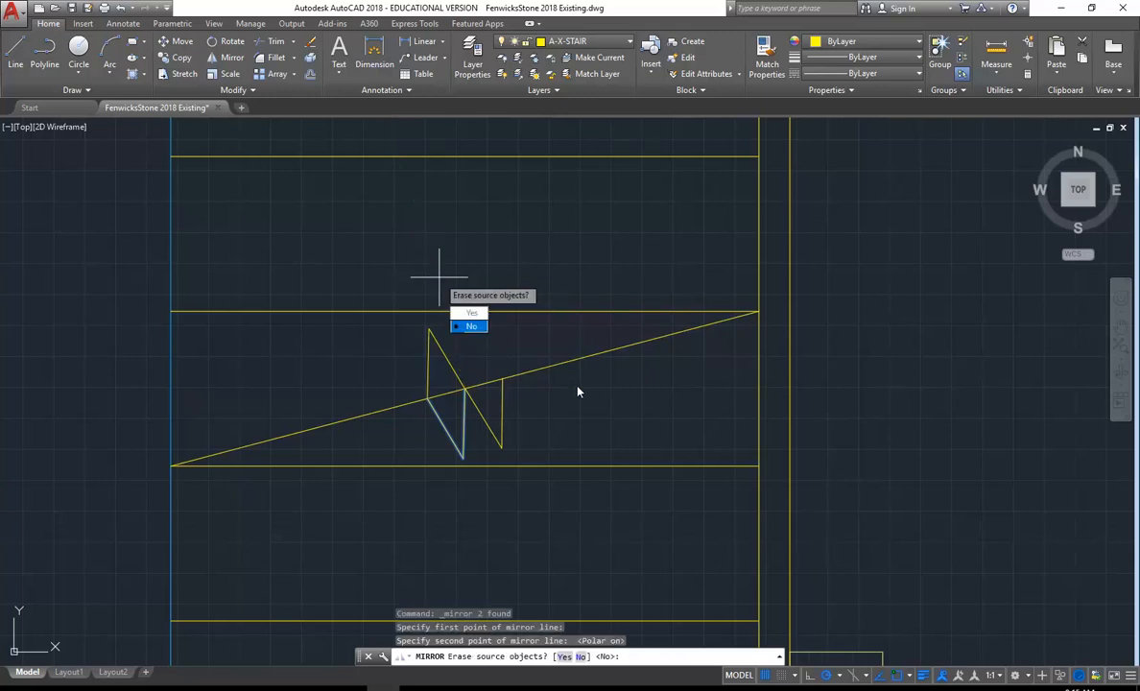
left_click(469, 315)
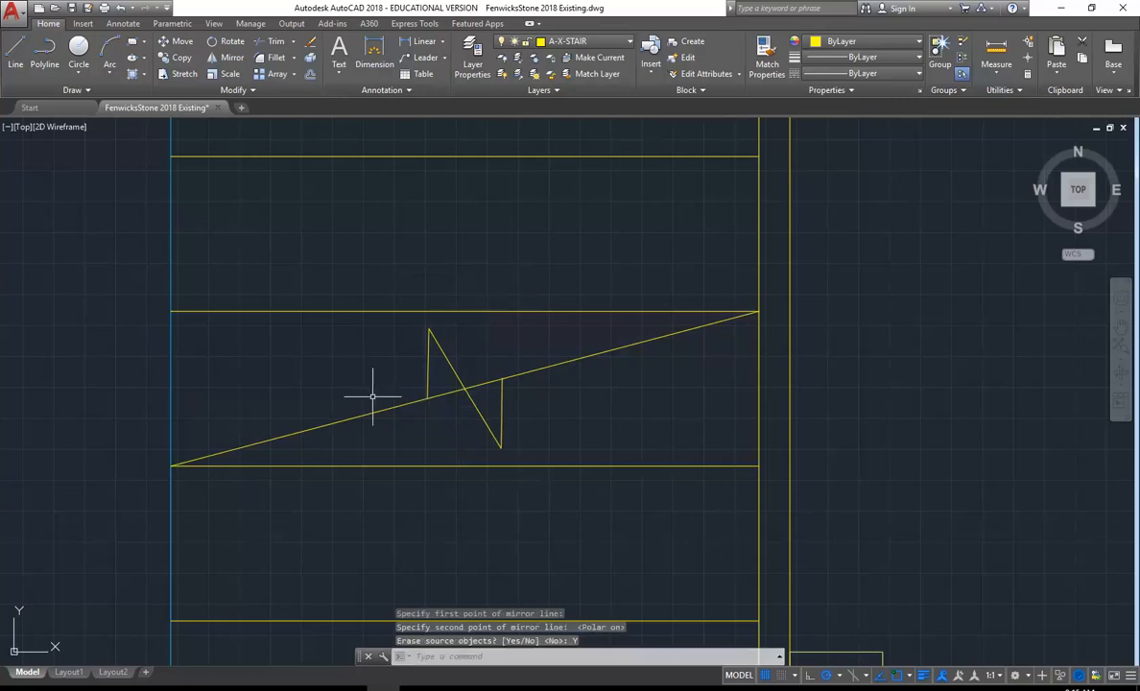
Trim away the diagonal between the zigzag's two outer ends, using all objects as cutting edges.
scroll(518, 445, "up", 2)
scroll(519, 446, "down", 3)
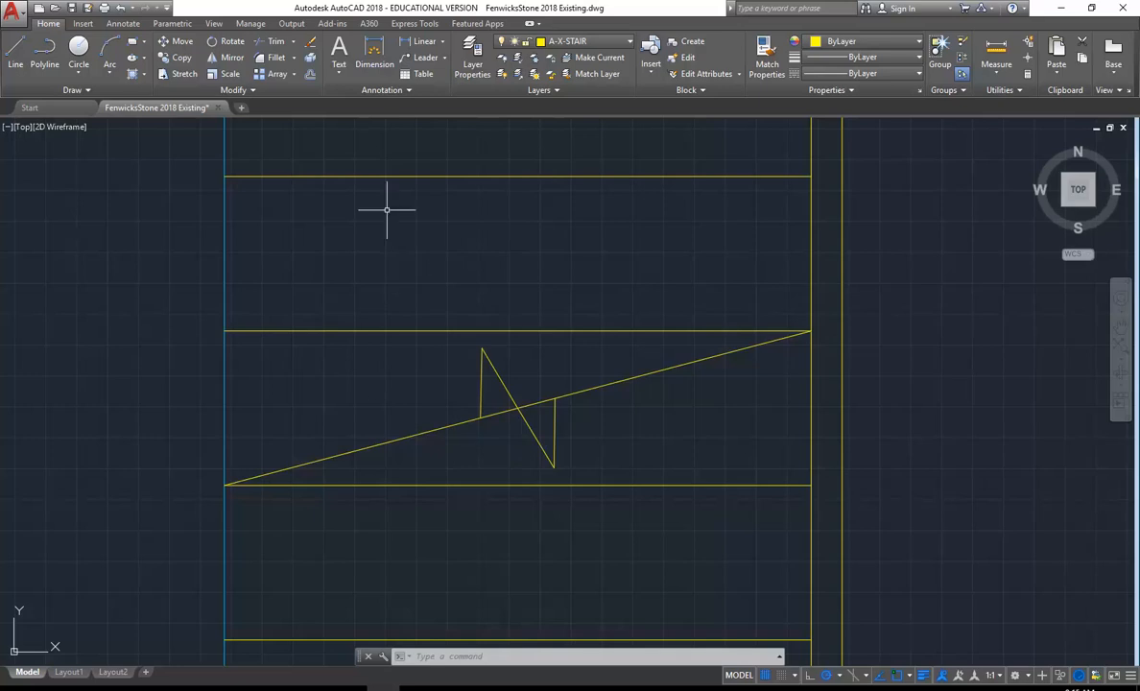
left_click(267, 42)
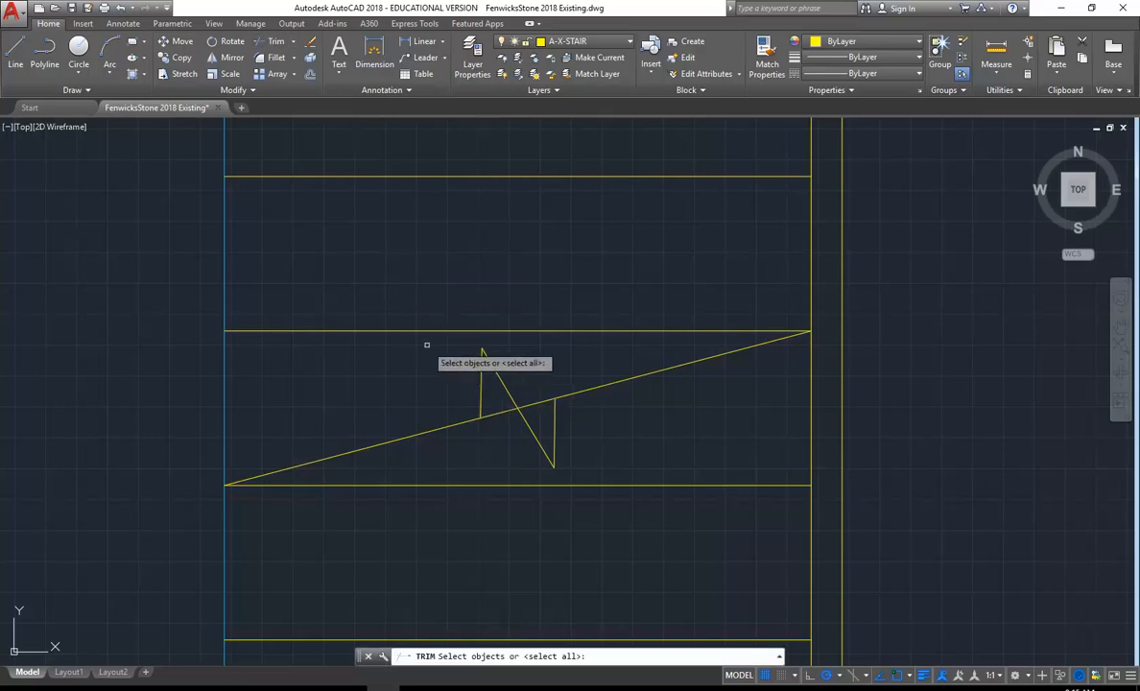
key("Return")
left_click(514, 409)
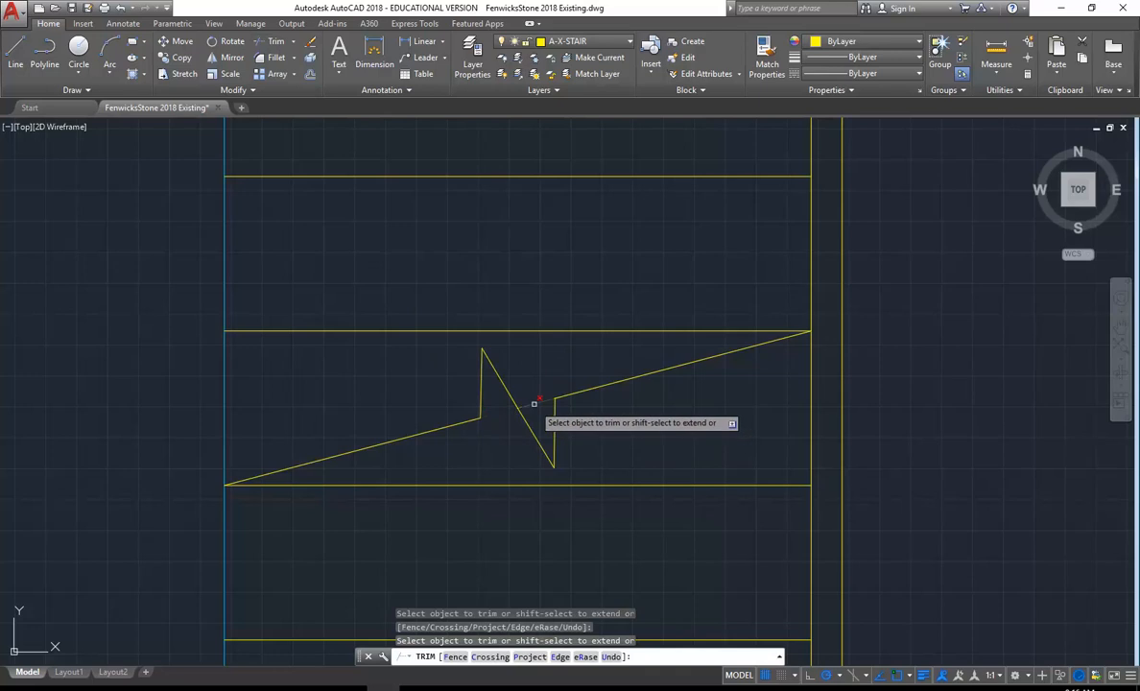
key("Return")
Stretch the break line's west end at 195°, along its own direction, a short way past the wall line.
scroll(446, 403, "down", 3)
scroll(457, 447, "up", 2)
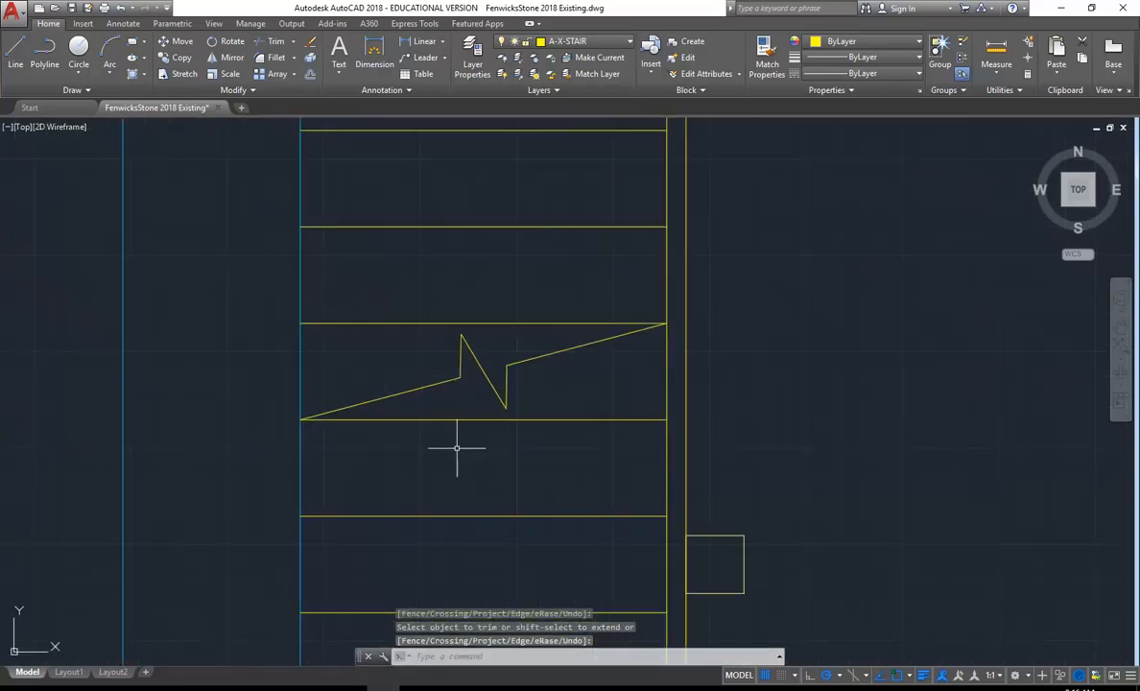
scroll(457, 448, "down", 2)
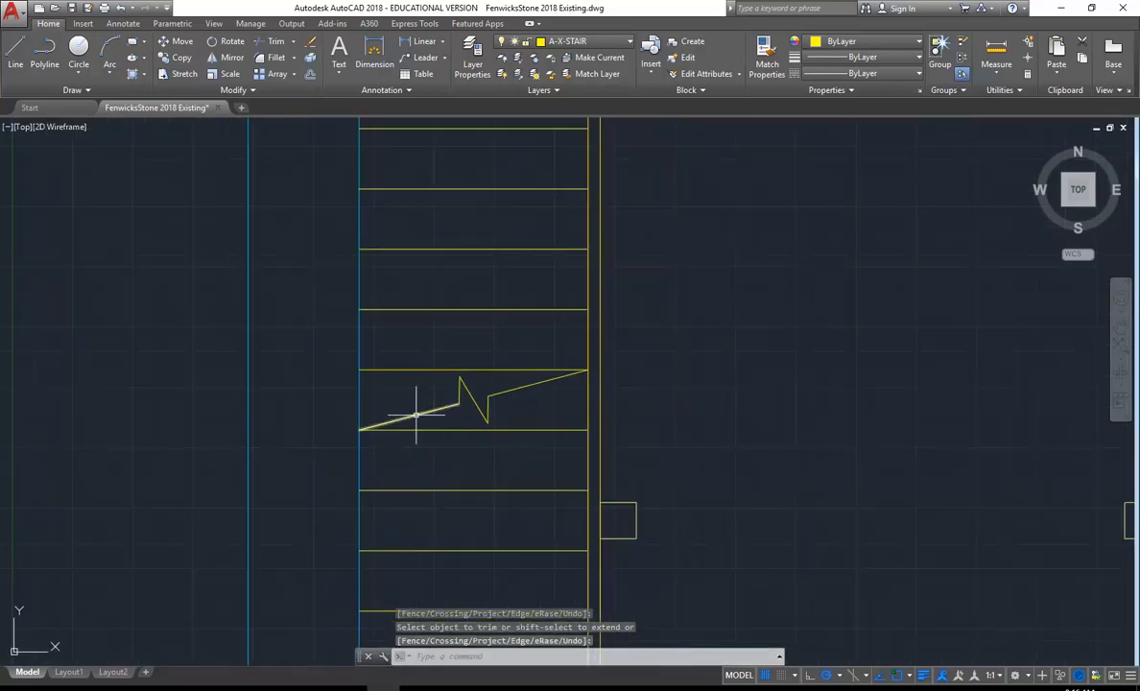
key("Escape")
left_click(355, 433)
scroll(351, 436, "up", 4)
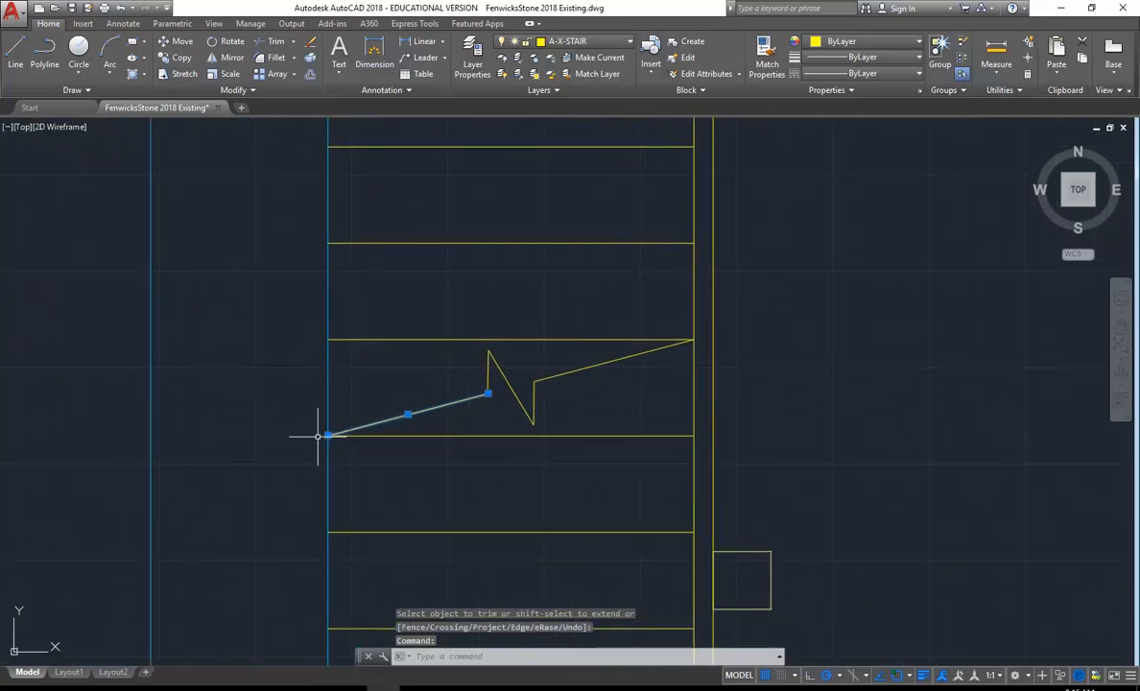
left_click(331, 435)
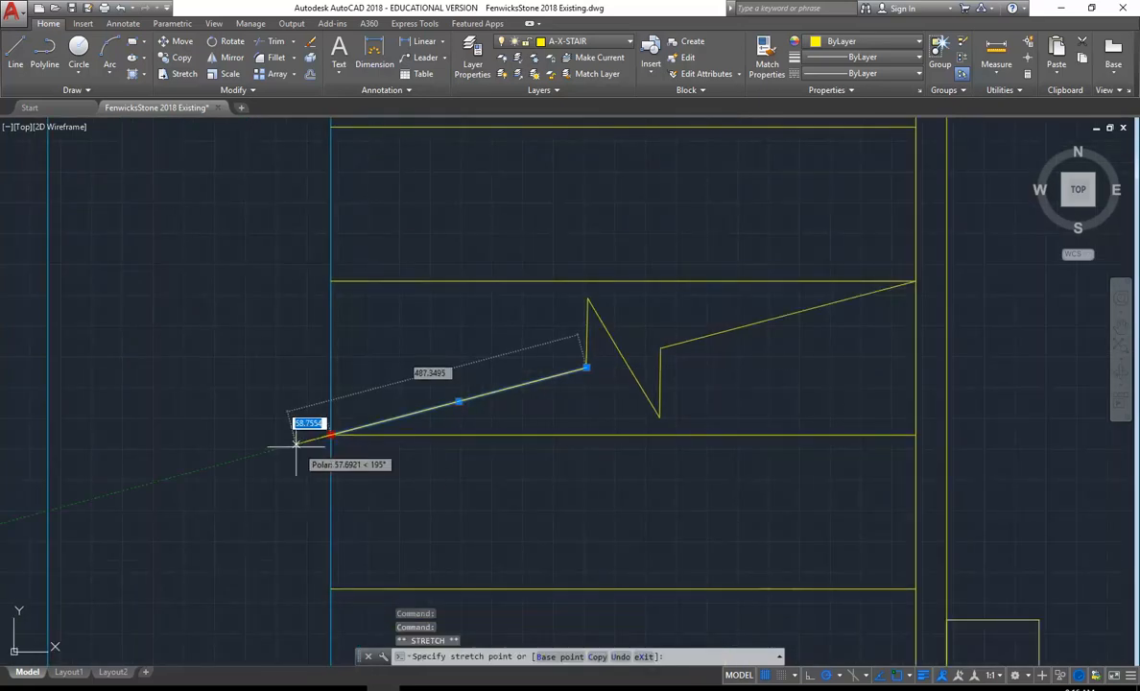
left_click(291, 444)
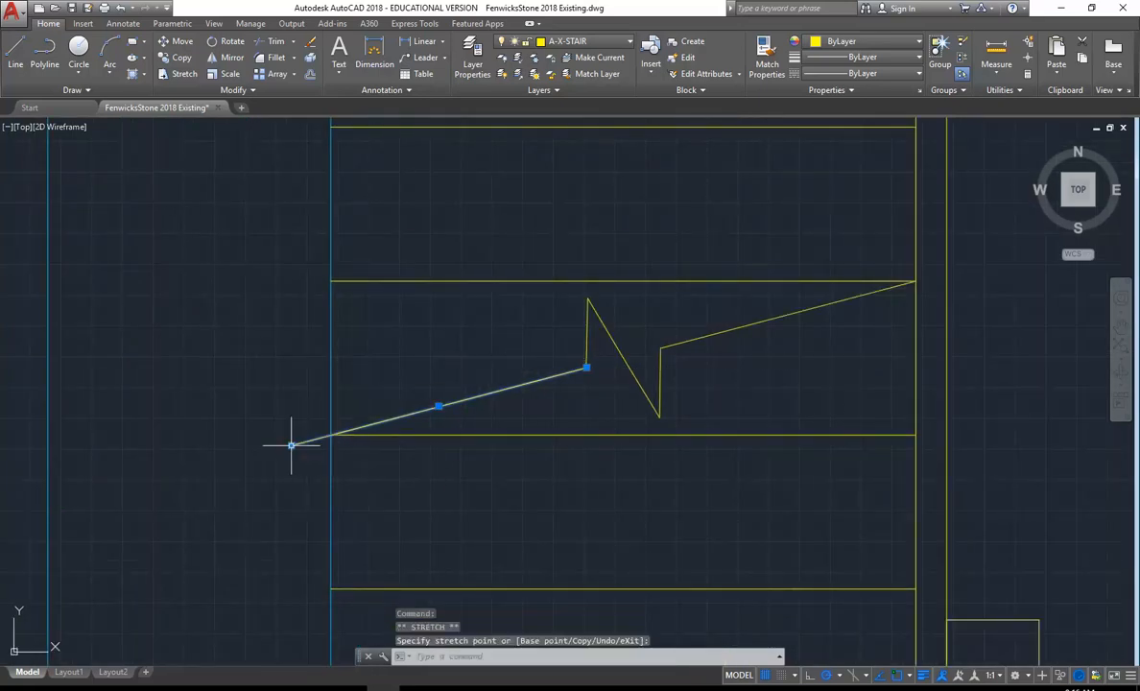
Stretch the break line's east end about 36 mm at 15° past the inner edge line, and deselect everything.
left_click(744, 324)
left_click(733, 333)
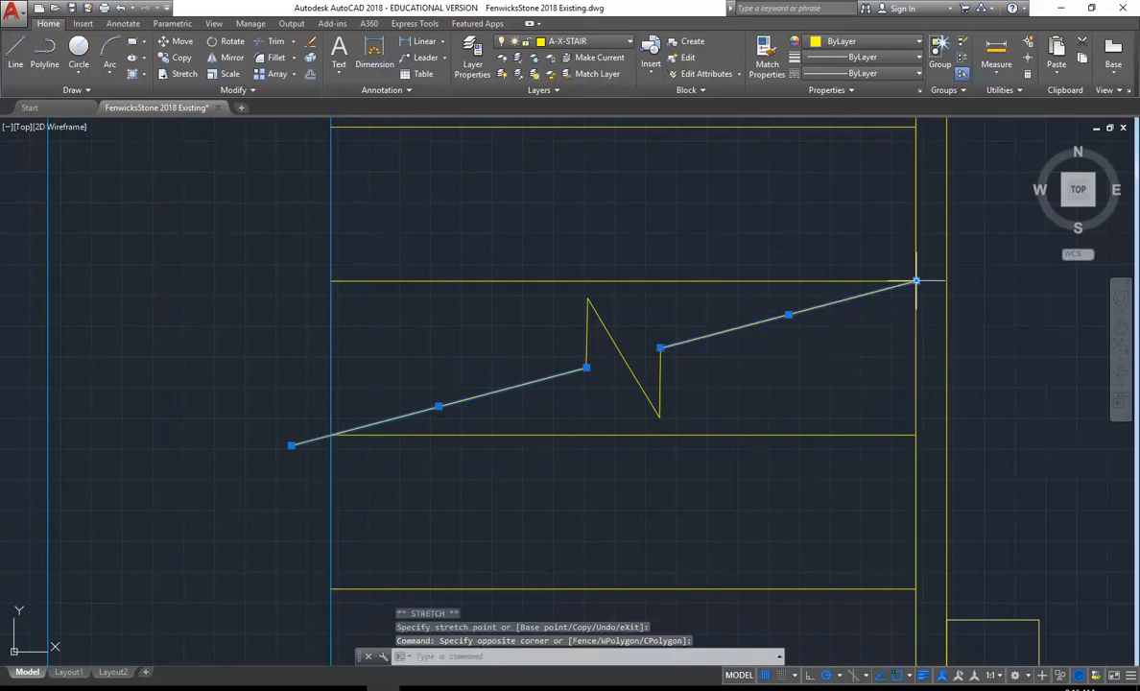
left_click(917, 278)
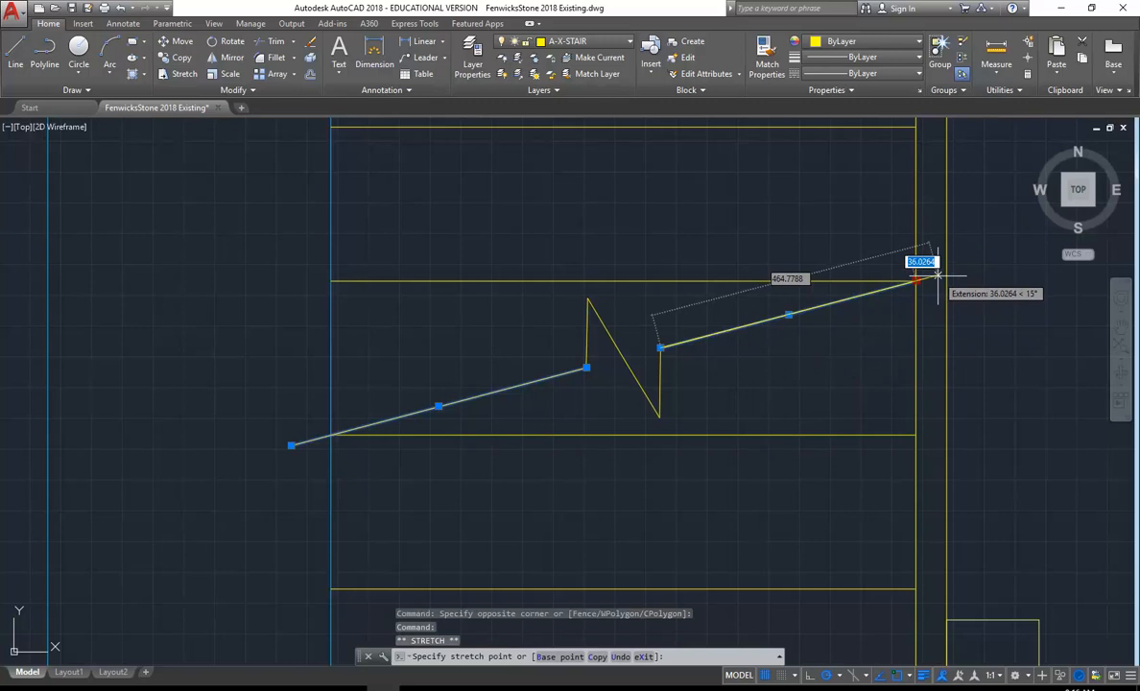
left_click(938, 276)
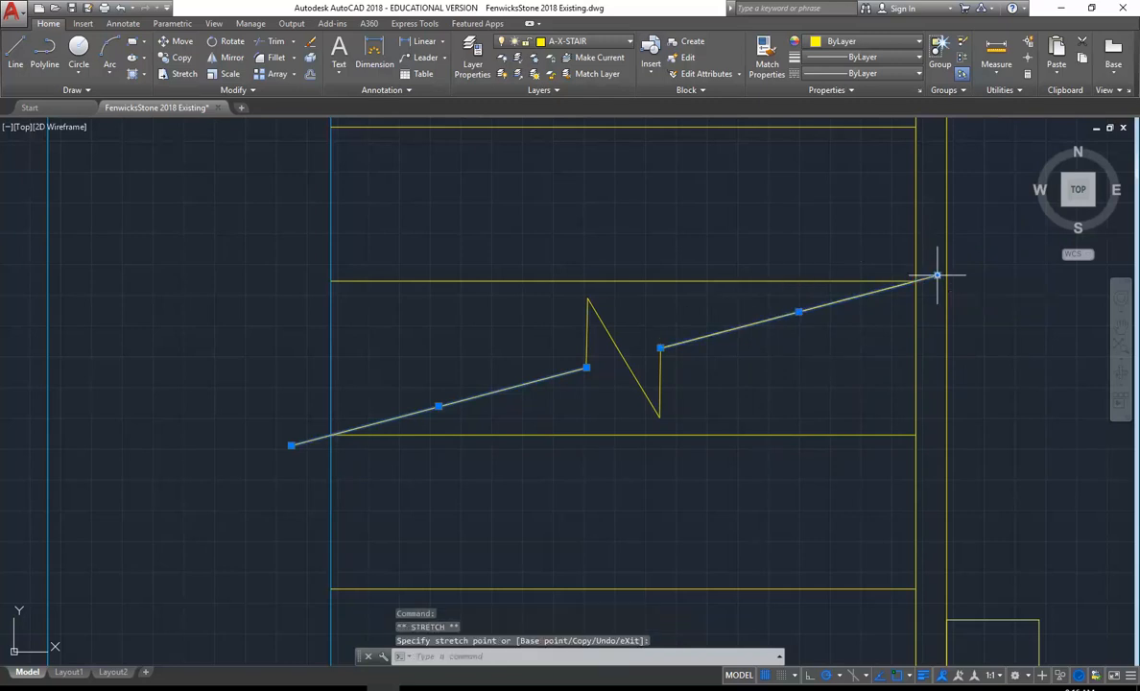
right_click(769, 241)
left_click(814, 445)
scroll(576, 303, "down", 4)
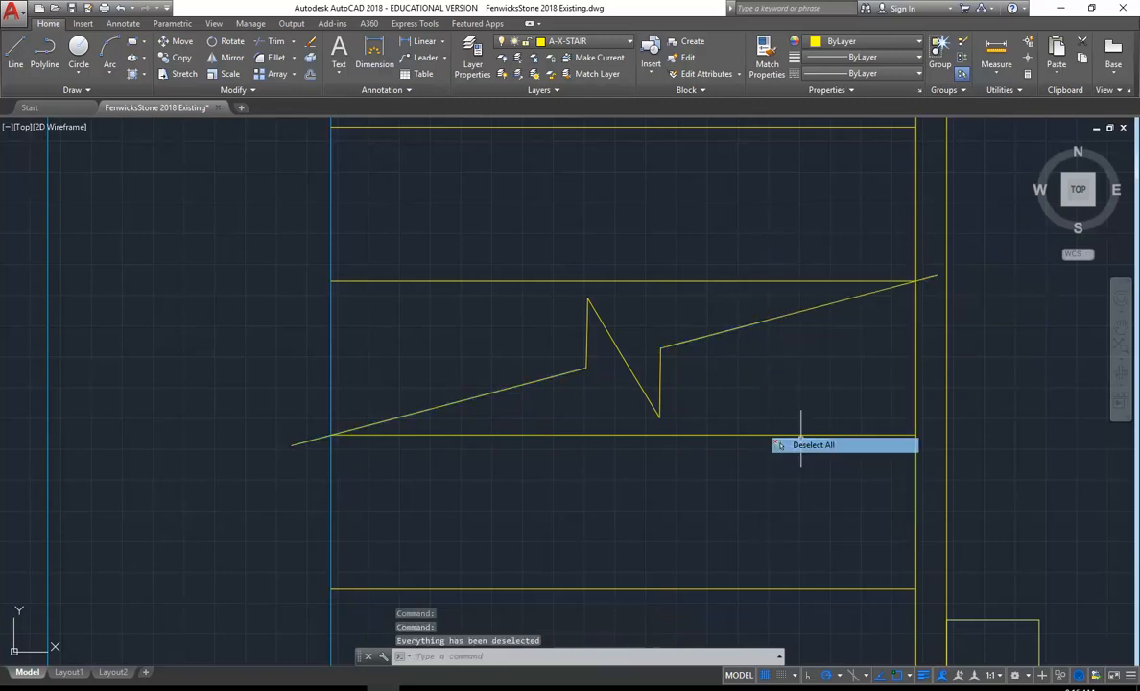
Stretch the break line's east end farther at 15° until it passes the stair's outer edge line.
scroll(665, 275, "up", 4)
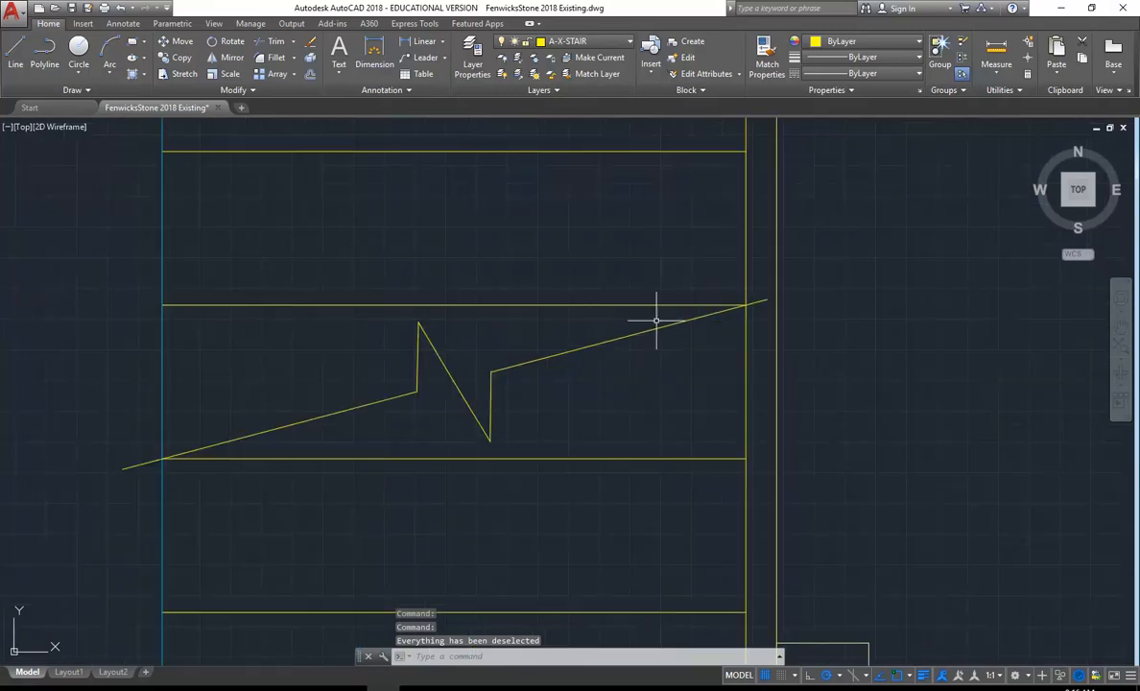
left_click(657, 326)
left_click(768, 299)
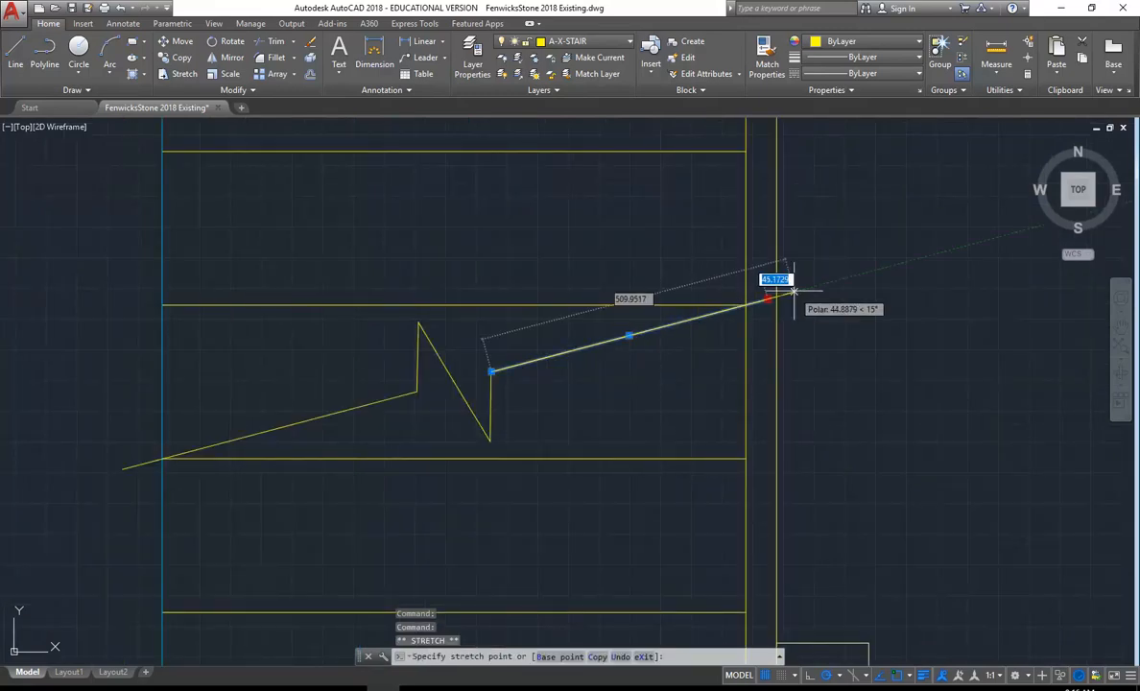
scroll(576, 239, "down", 2)
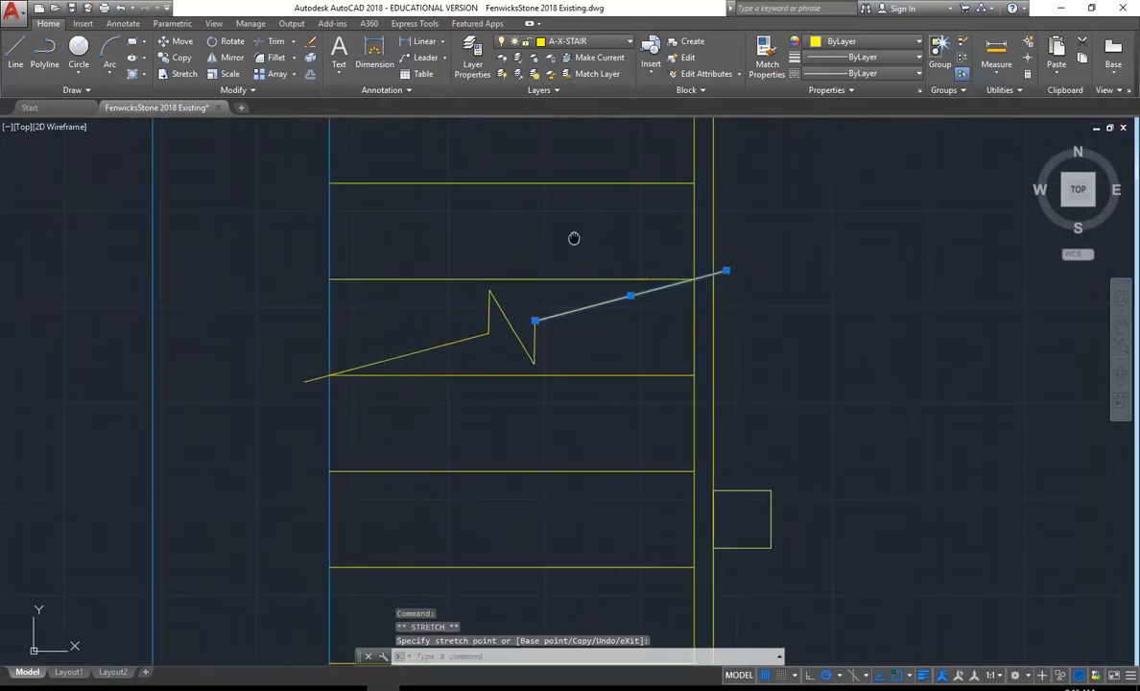
Stretch the break line's west end slightly farther past the wall line along its own direction, and deselect everything.
left_click(311, 380)
scroll(306, 381, "up", 2)
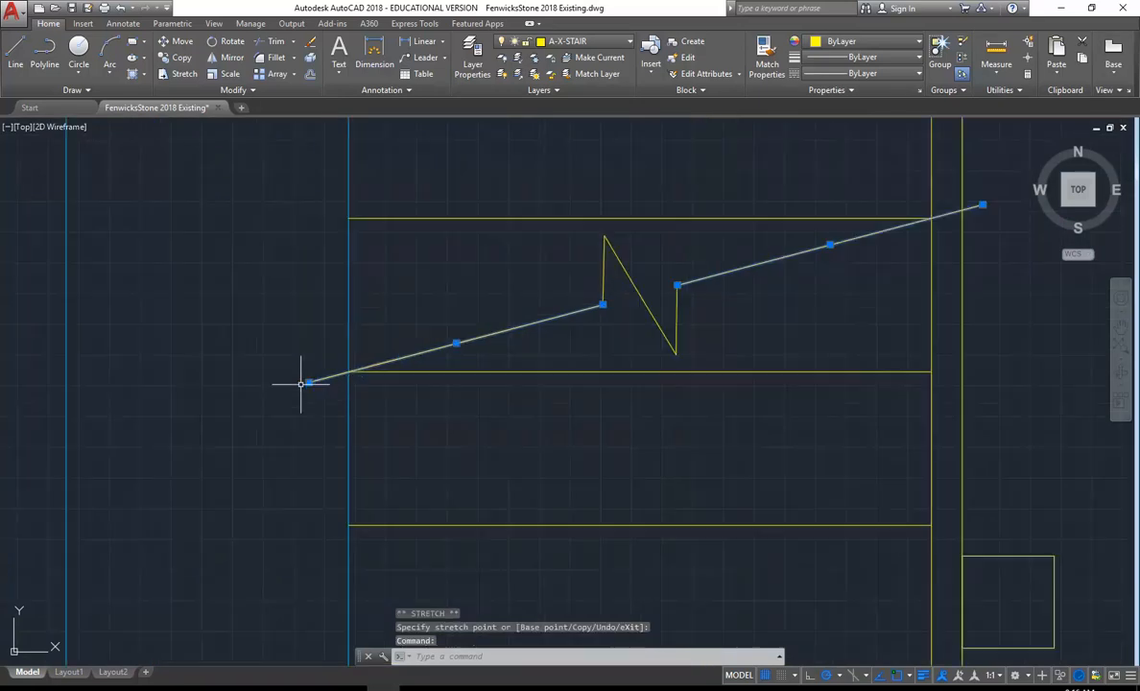
left_click(308, 382)
left_click(285, 387)
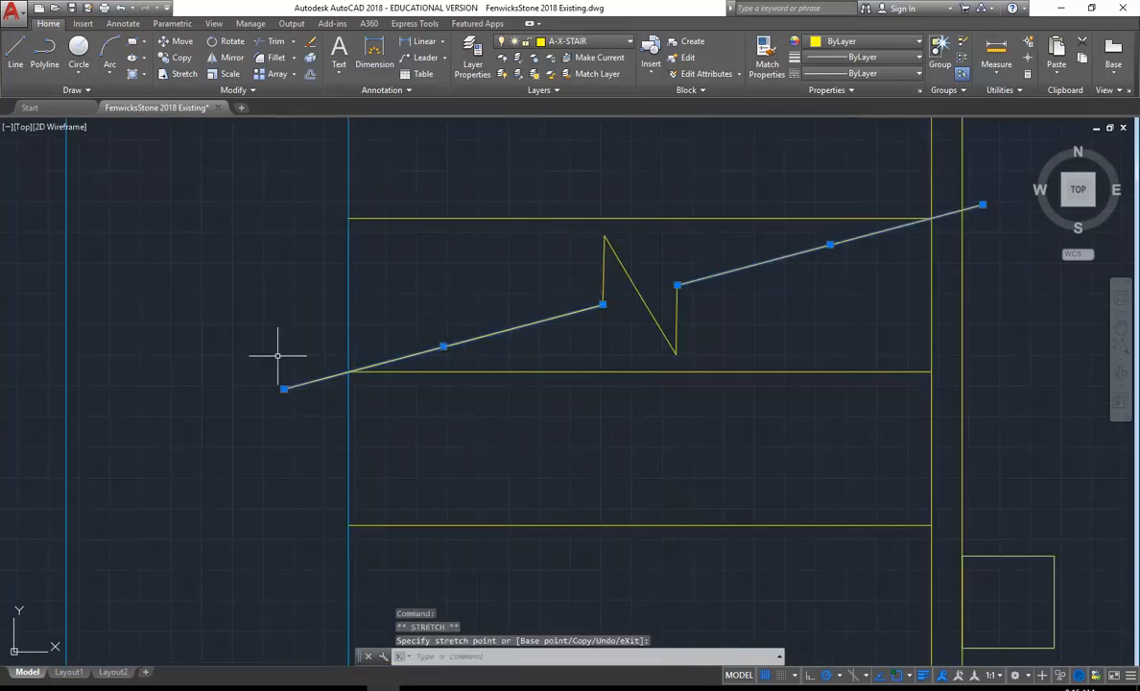
right_click(277, 327)
left_click(326, 538)
Break the stair's outer edge line at the single point where it crosses the zigzag break line.
scroll(457, 402, "down", 5)
middle_click_drag(455, 401, 394, 255)
scroll(621, 380, "down", 2)
middle_click_drag(620, 381, 521, 396)
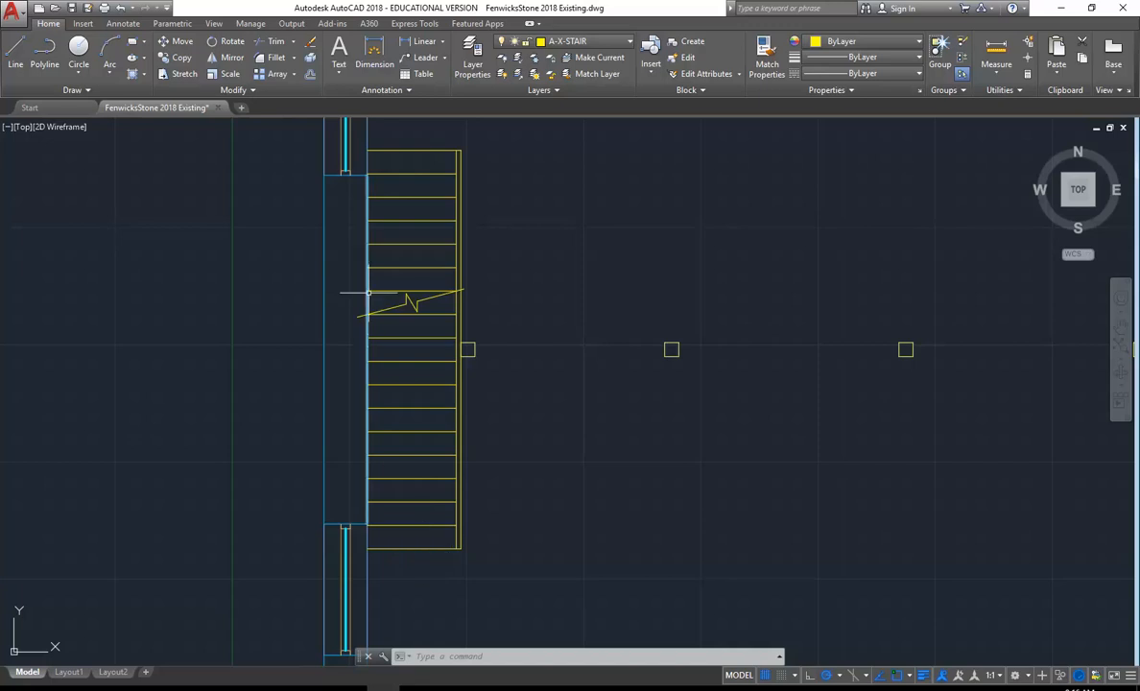
scroll(395, 242, "up", 6)
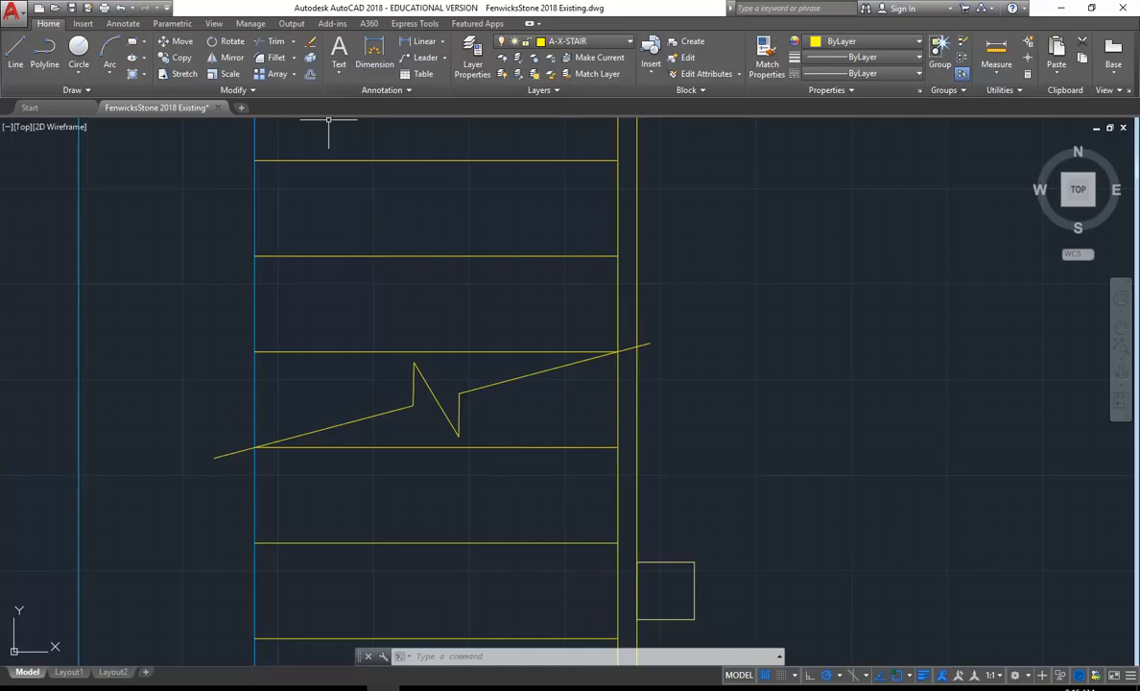
left_click(240, 89)
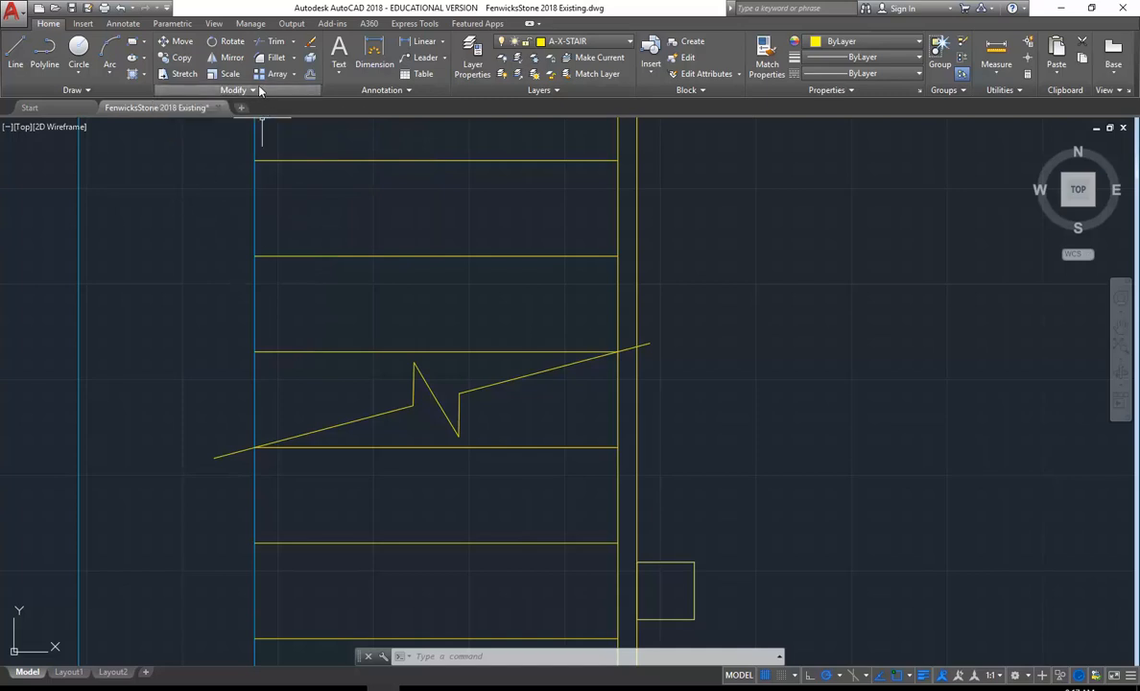
left_click(243, 92)
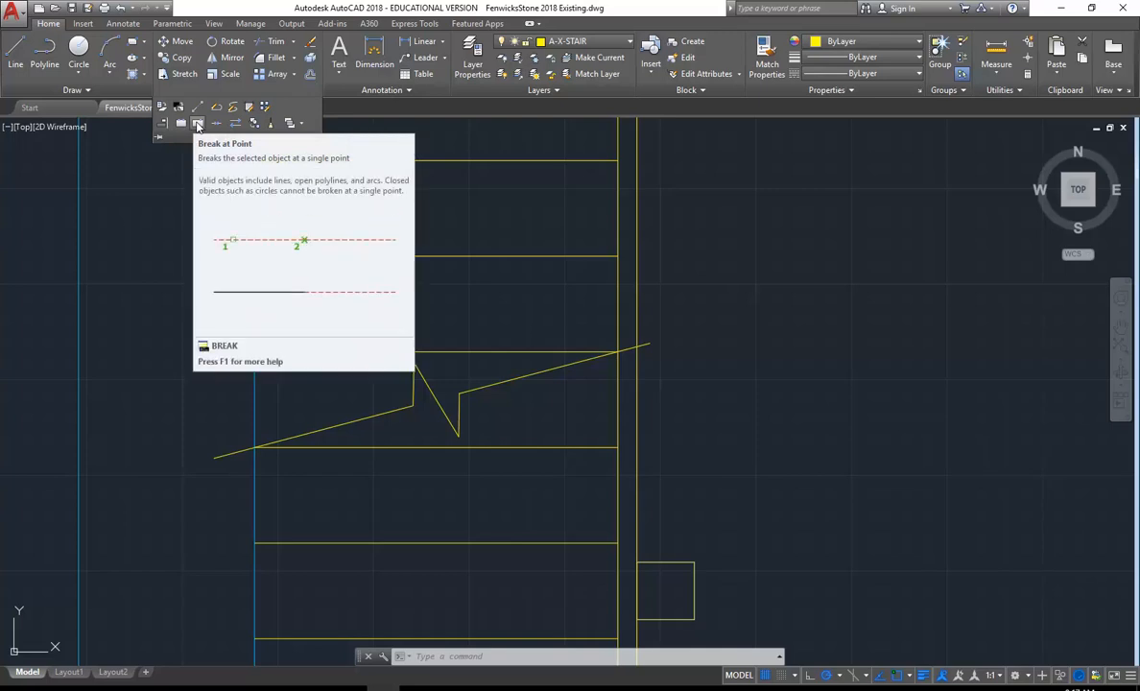
left_click(196, 124)
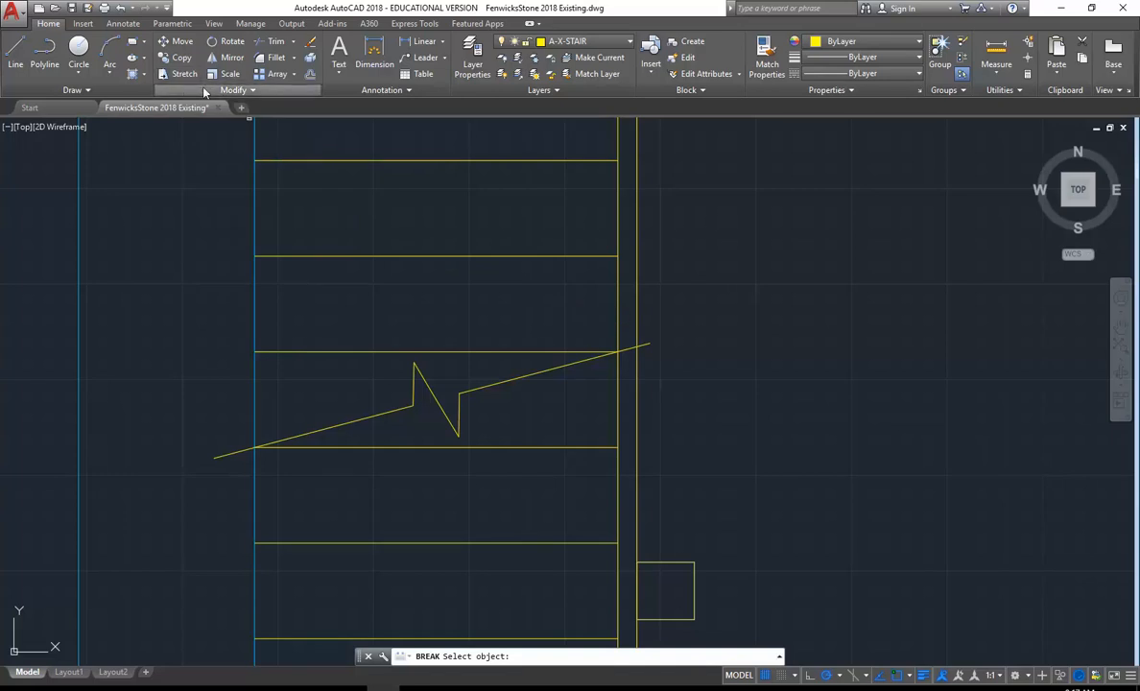
mouse_move(205, 84)
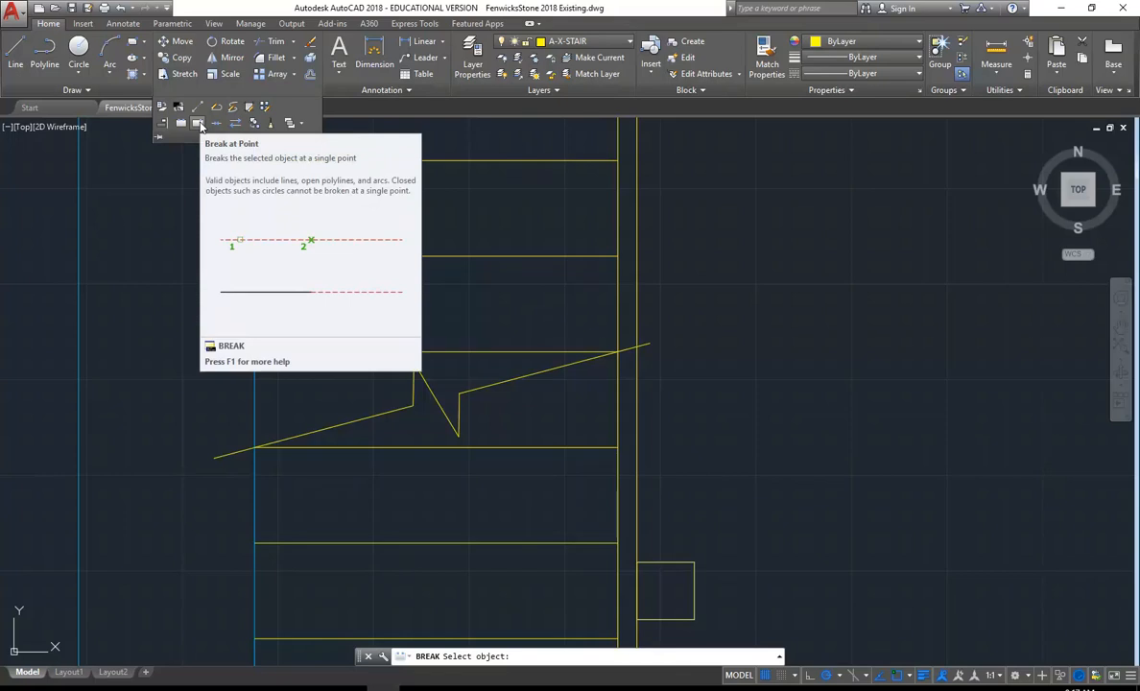
left_click(198, 125)
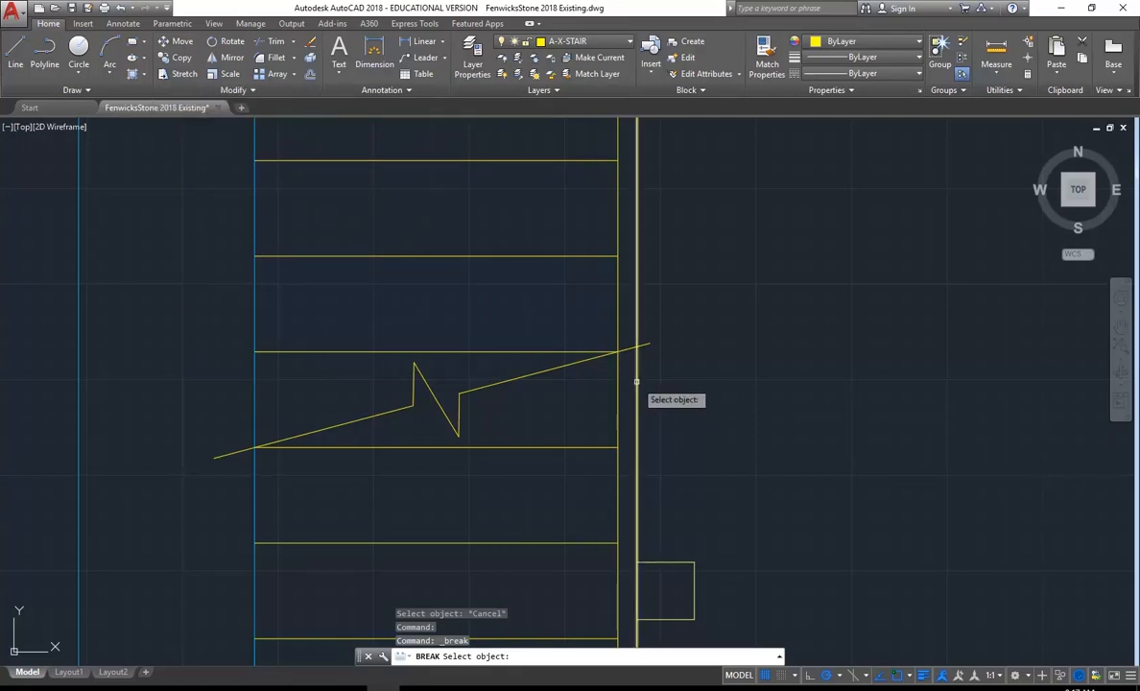
left_click(638, 382)
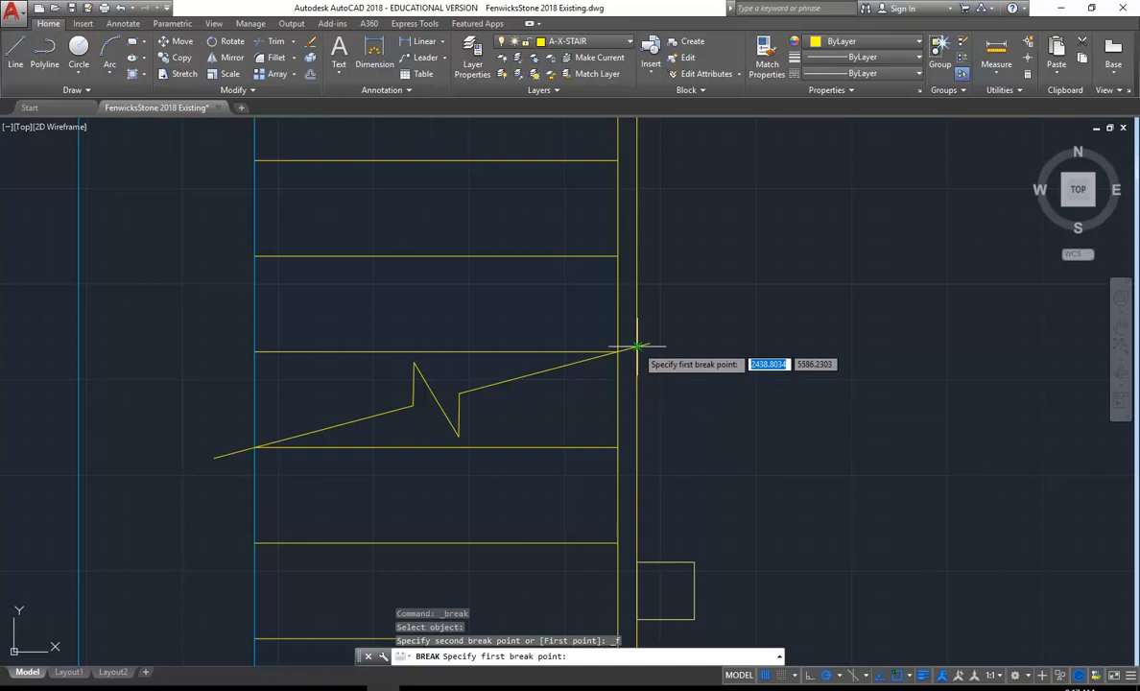
left_click(637, 347)
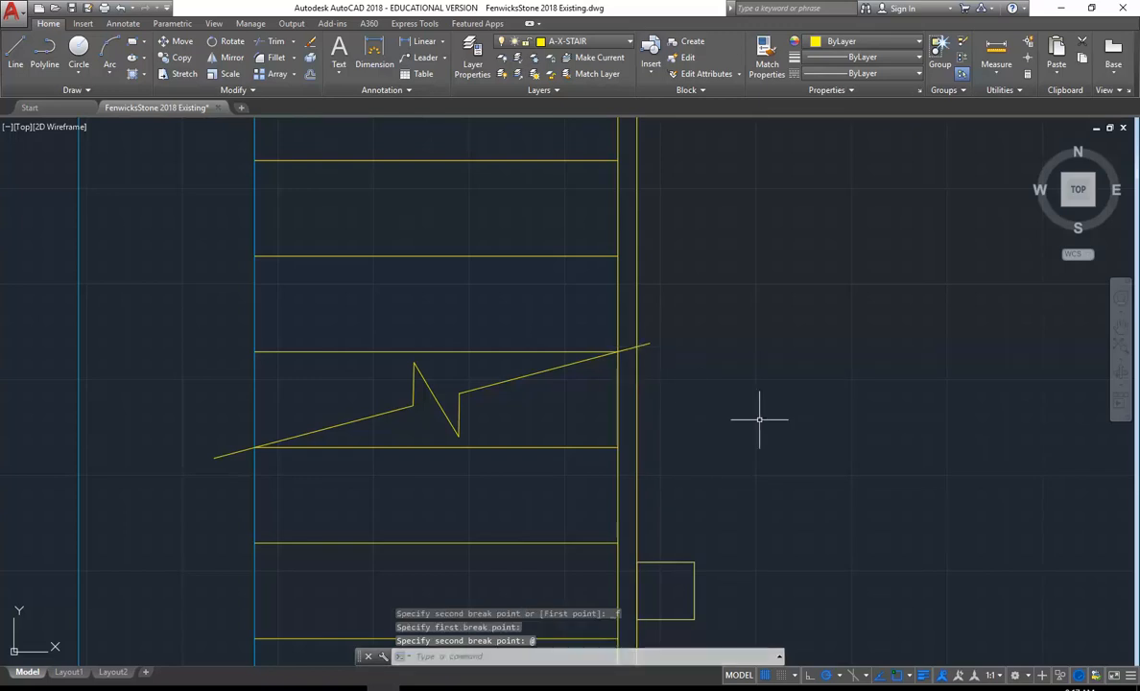
Move the outer edge line's part south of the break line to layer A-X-STAIR-DASHED, and deselect it.
left_click(641, 376)
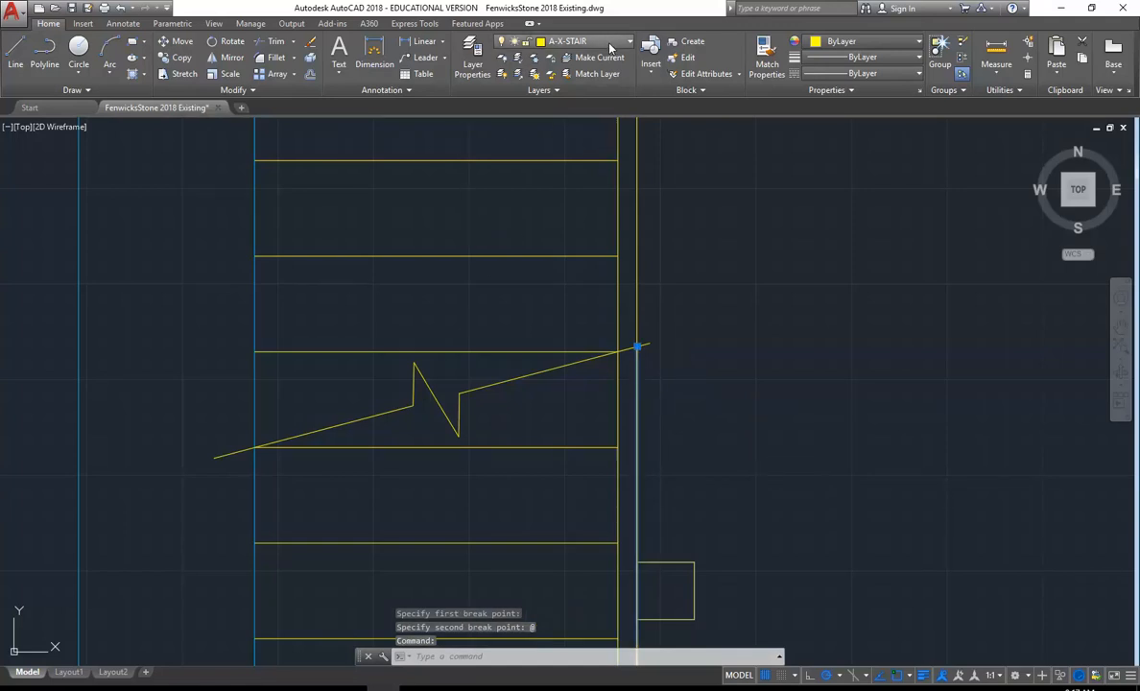
left_click(565, 40)
left_click(585, 172)
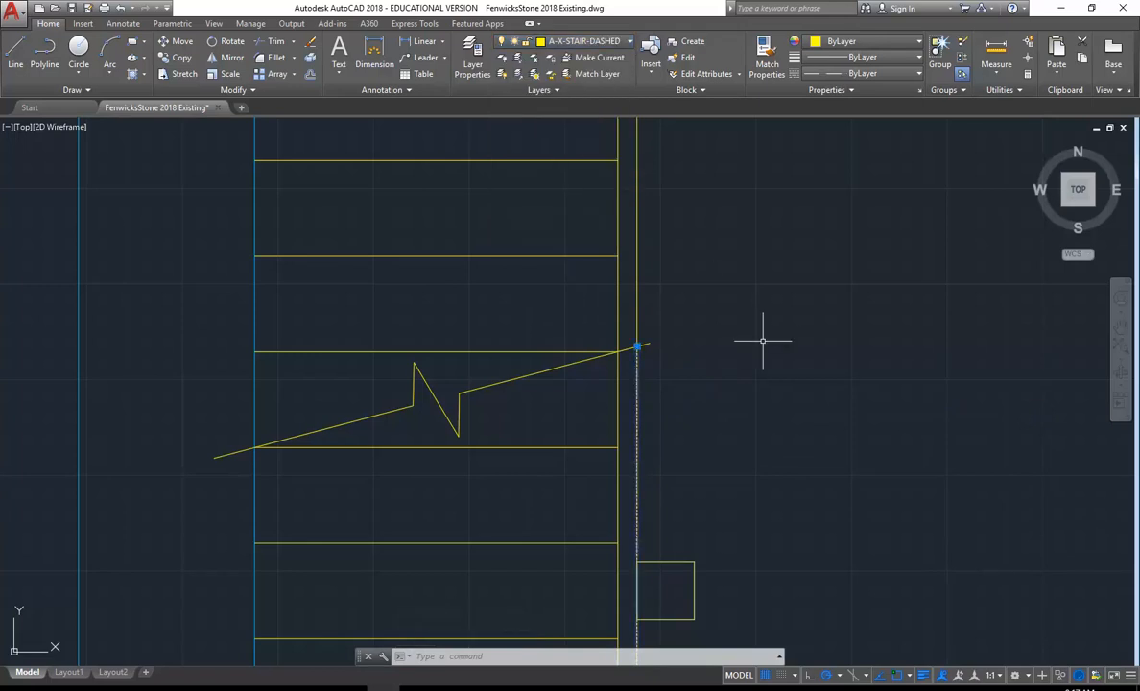
key("Escape")
key("Escape")
scroll(764, 340, "down", 2)
middle_click_drag(763, 340, 620, 282)
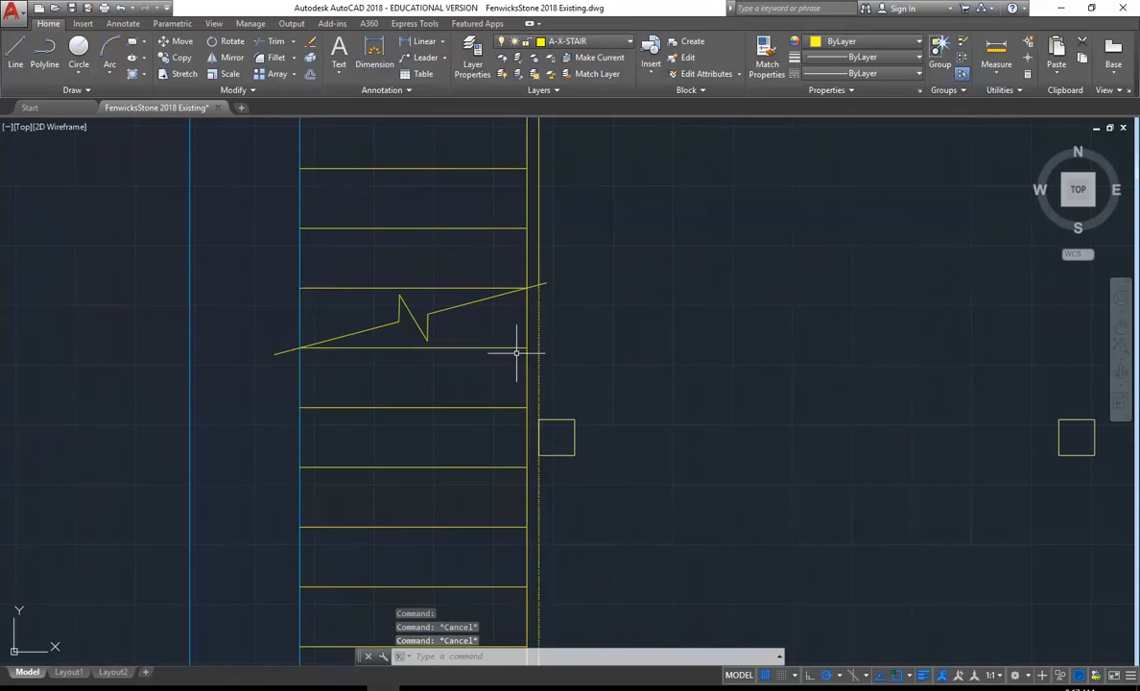
Check the layer assigned to the outer edge line's dashed part south of the break line, and deselect it.
scroll(510, 316, "up", 4)
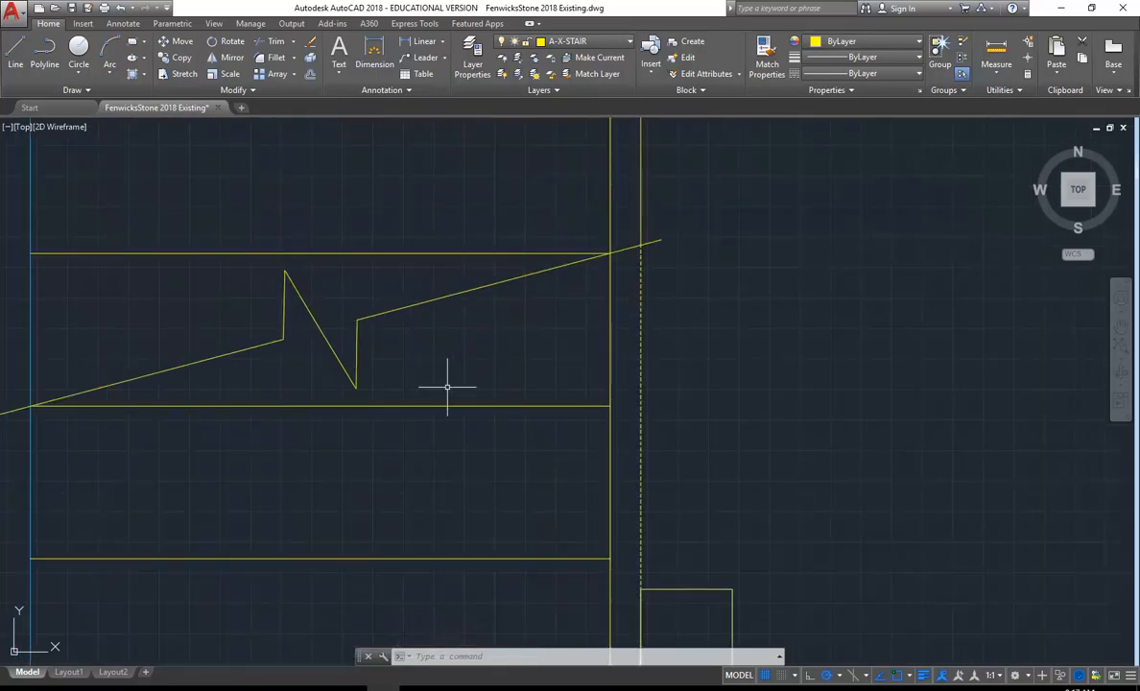
left_click(641, 351)
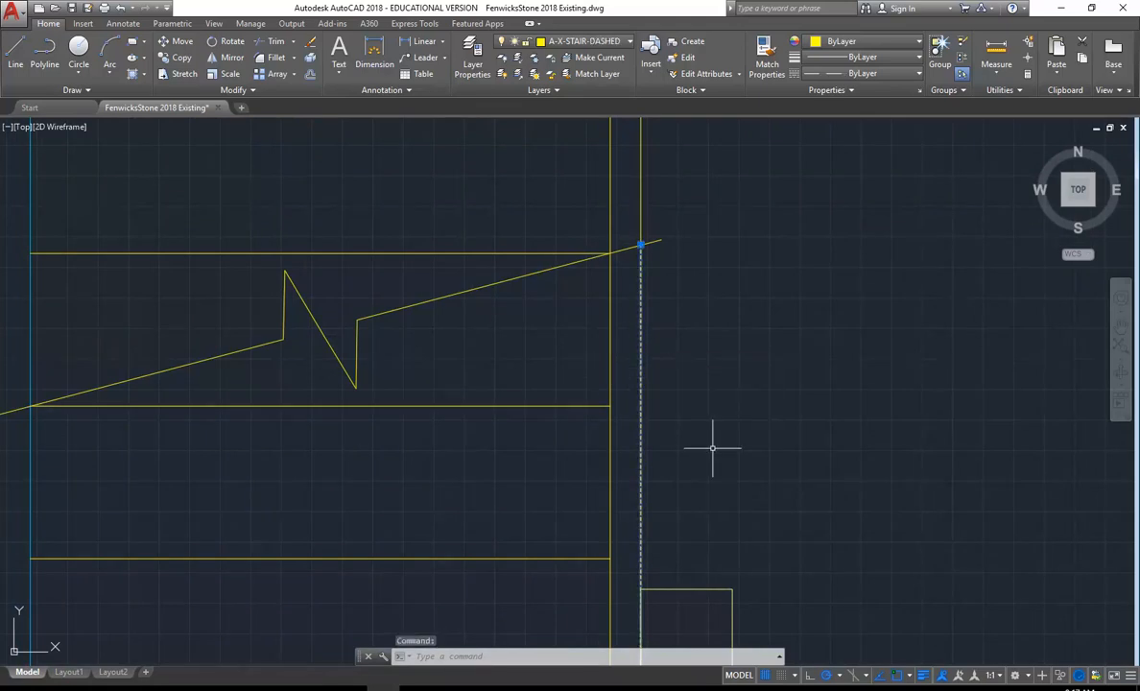
left_click(615, 44)
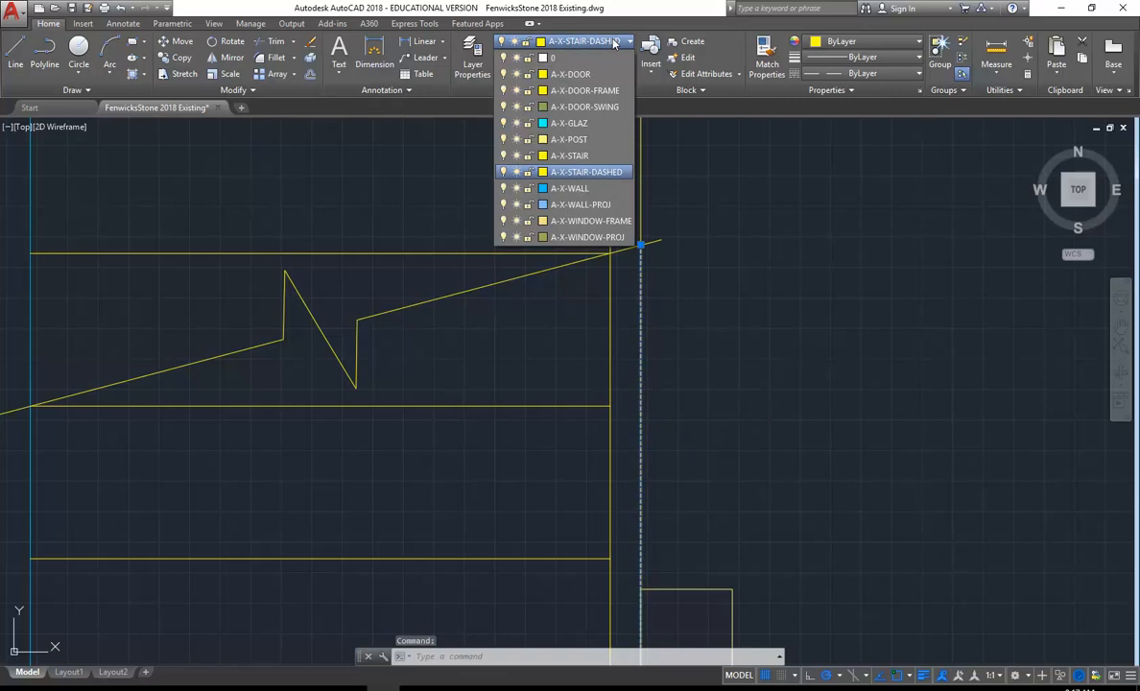
left_click(588, 155)
key("Escape")
key("Escape")
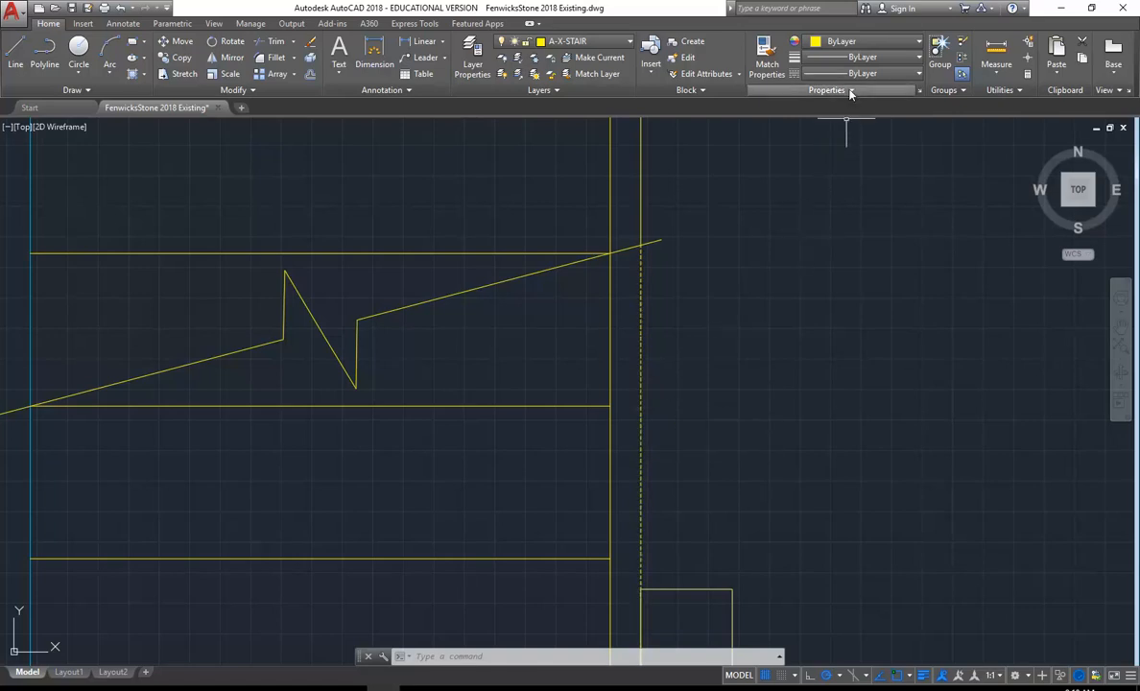
Inspect the global scale factor in the Linetype Manager, and cancel without changing it.
left_click(827, 73)
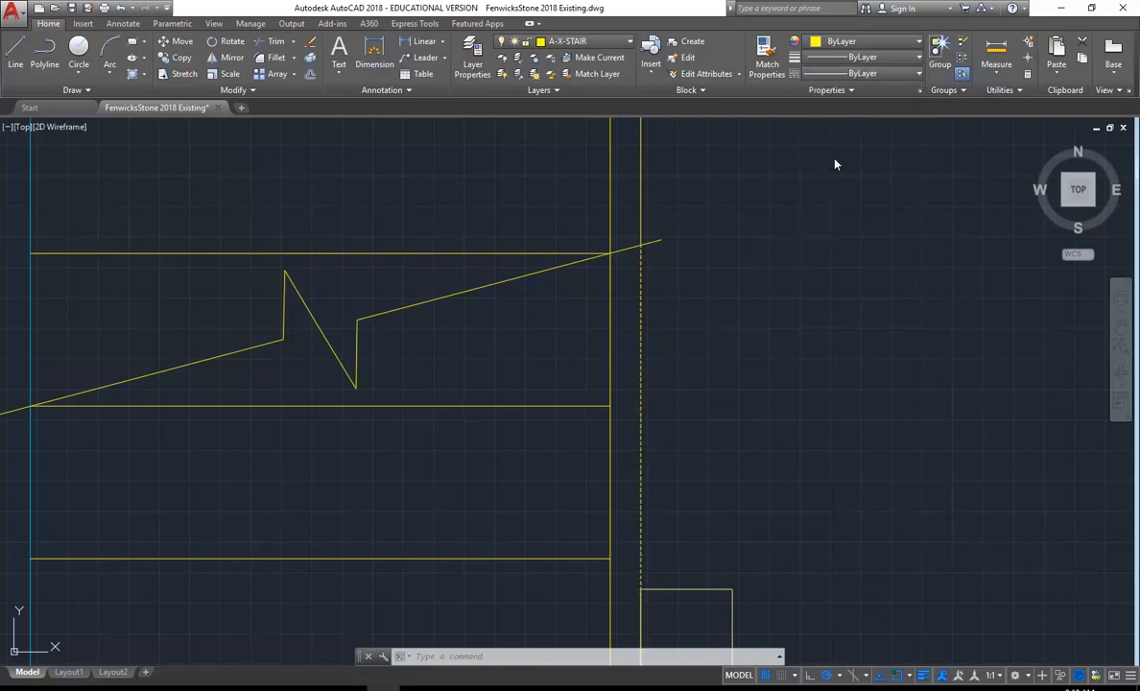
left_click(835, 159)
double_click(720, 380)
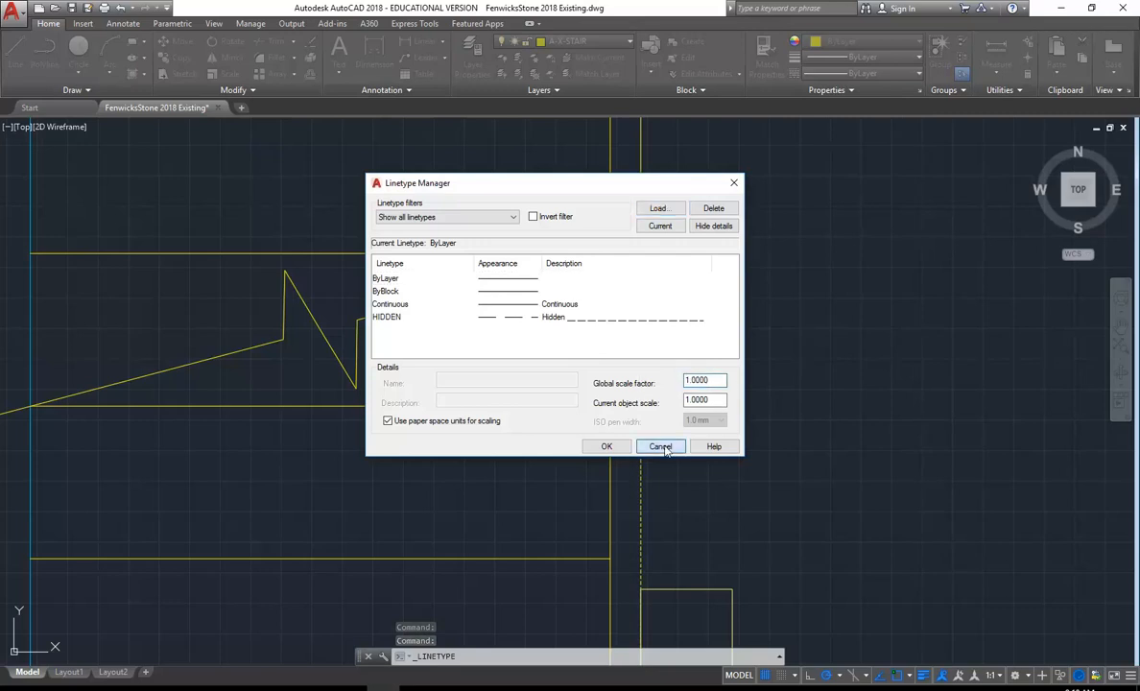
left_click(661, 446)
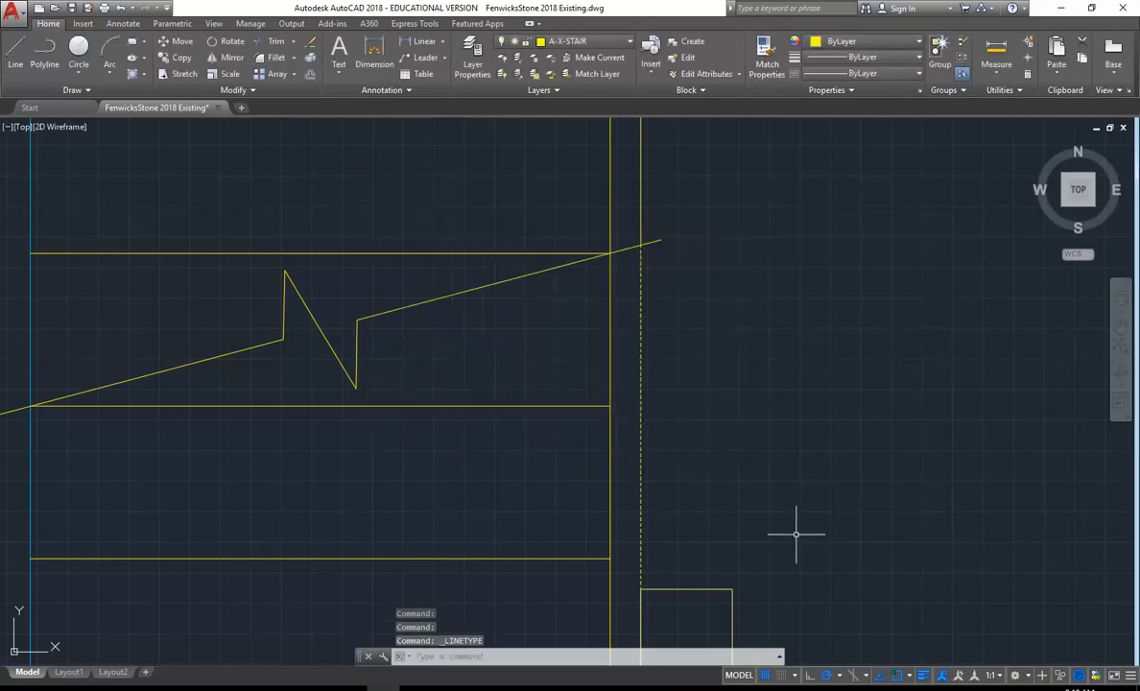
Set the annotation scale to 1:50 and regenerate the drawing to refresh the dashed line.
left_click(1003, 677)
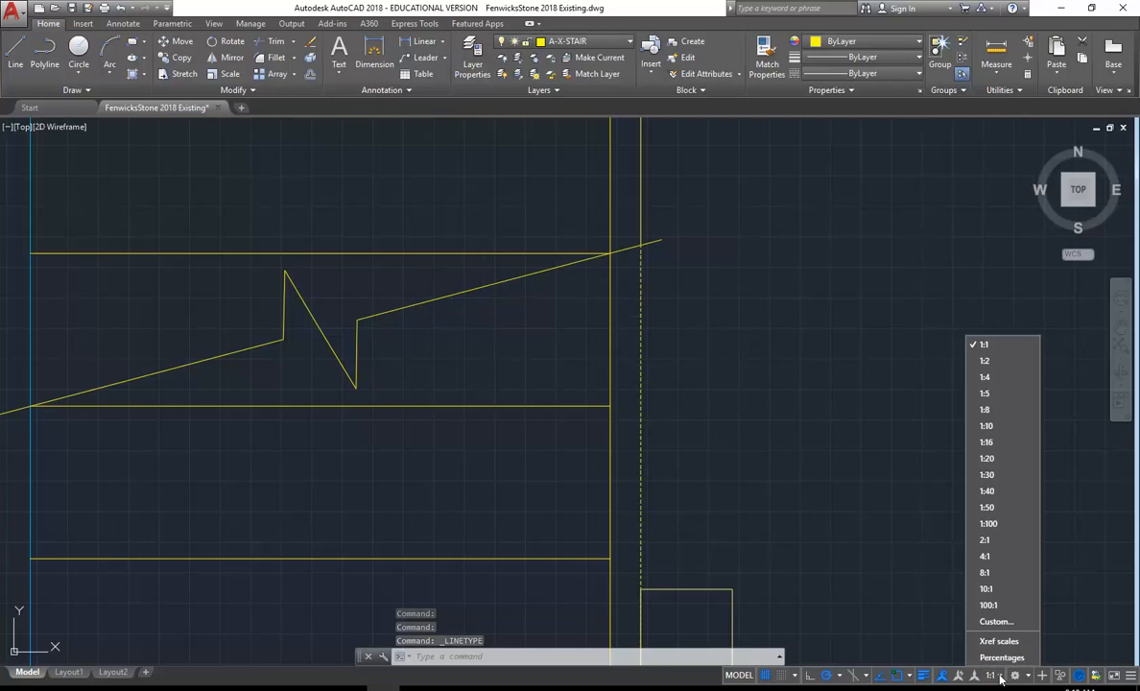
left_click(999, 509)
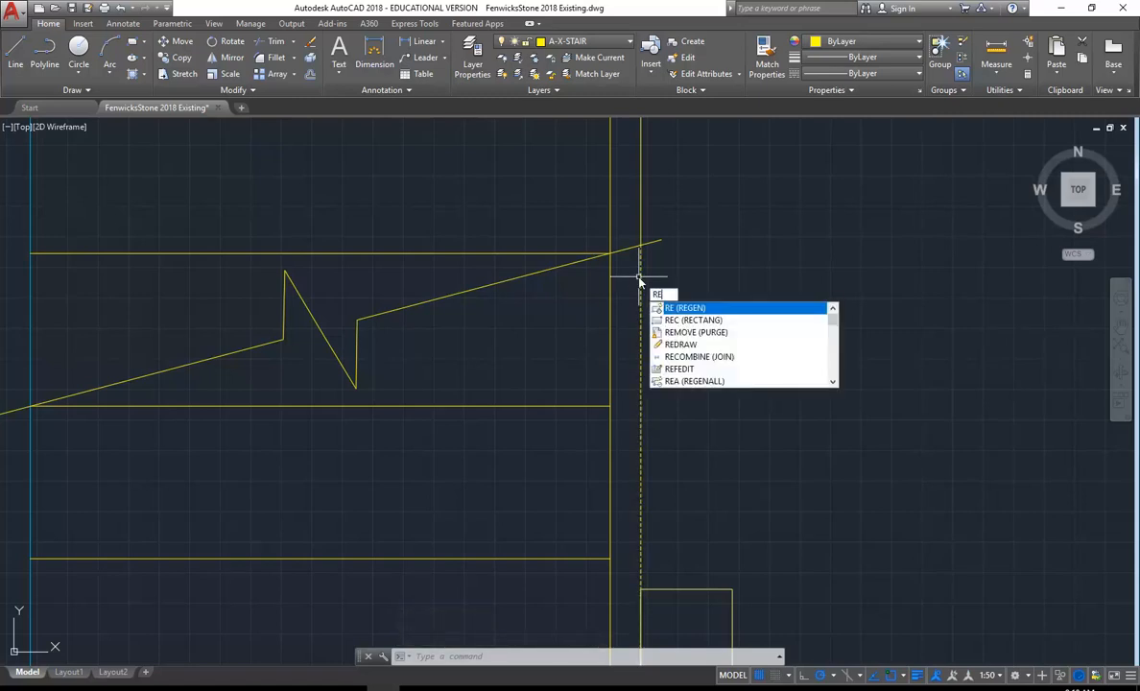
key("Return")
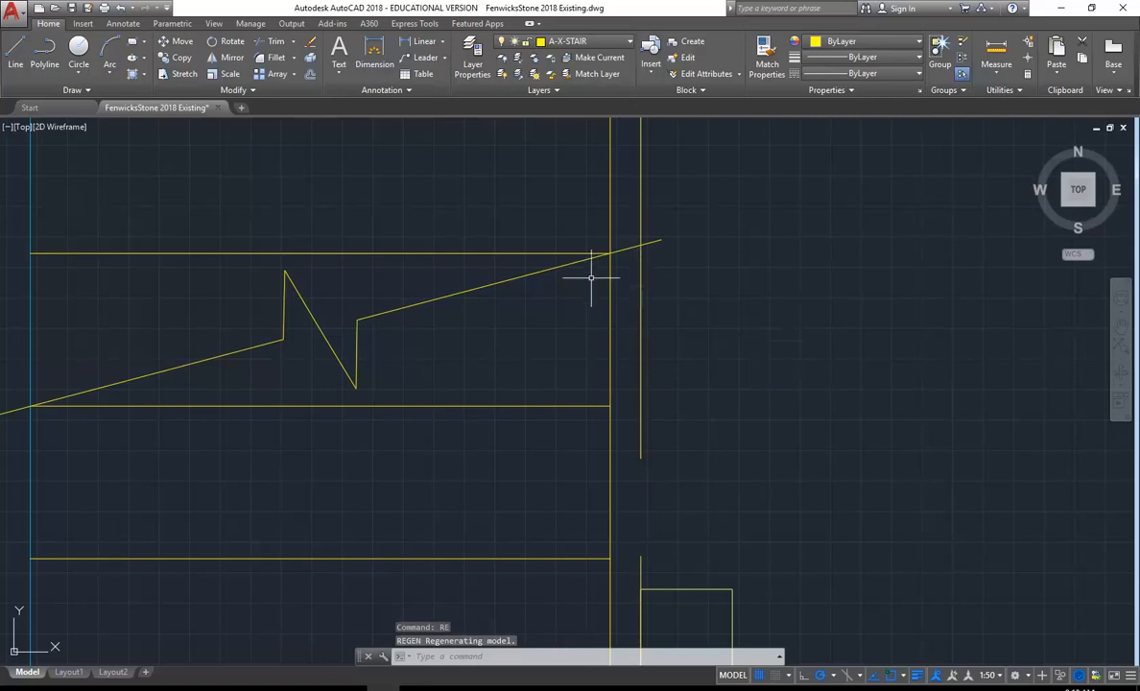
scroll(630, 272, "down", 6)
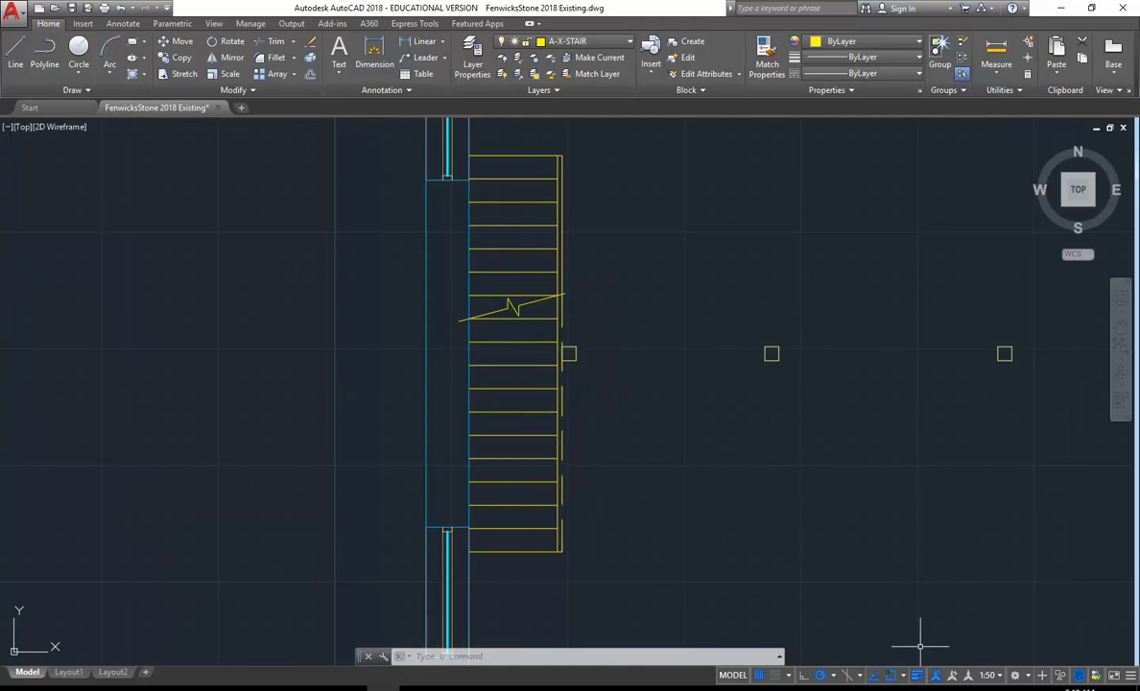
left_click(998, 680)
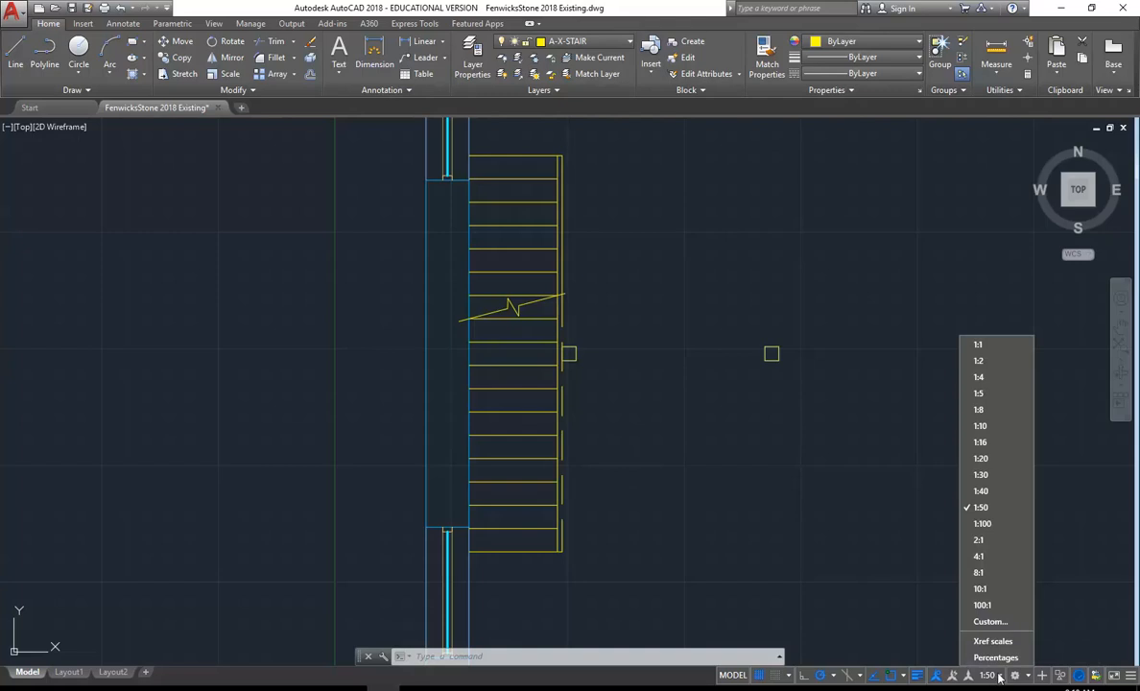
left_click(1000, 678)
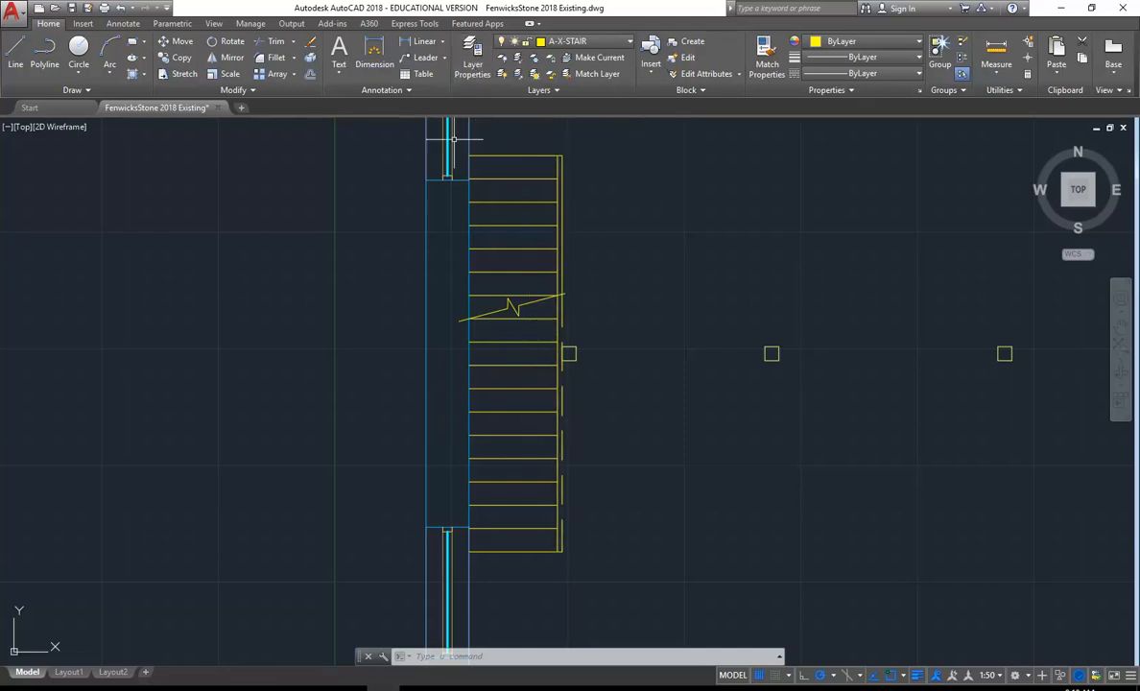
Load the HIDDEN2 linetype from acadiso.lin while choosing a linetype for layer A-X-STAIR-DASHED.
left_click(472, 52)
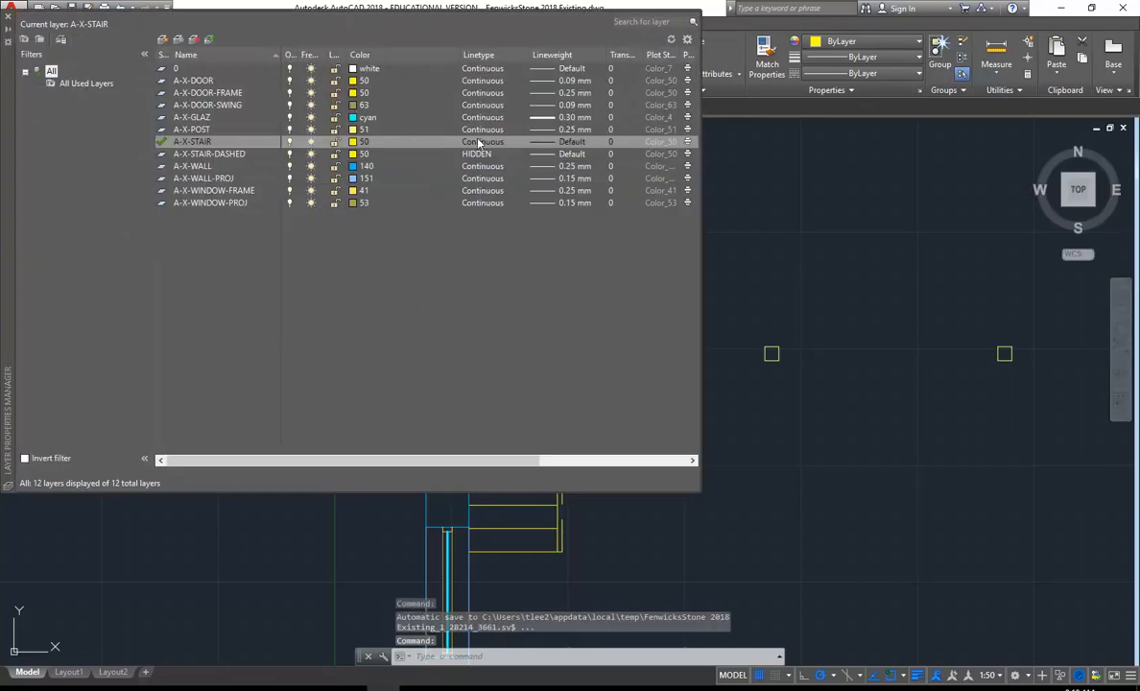
double_click(204, 155)
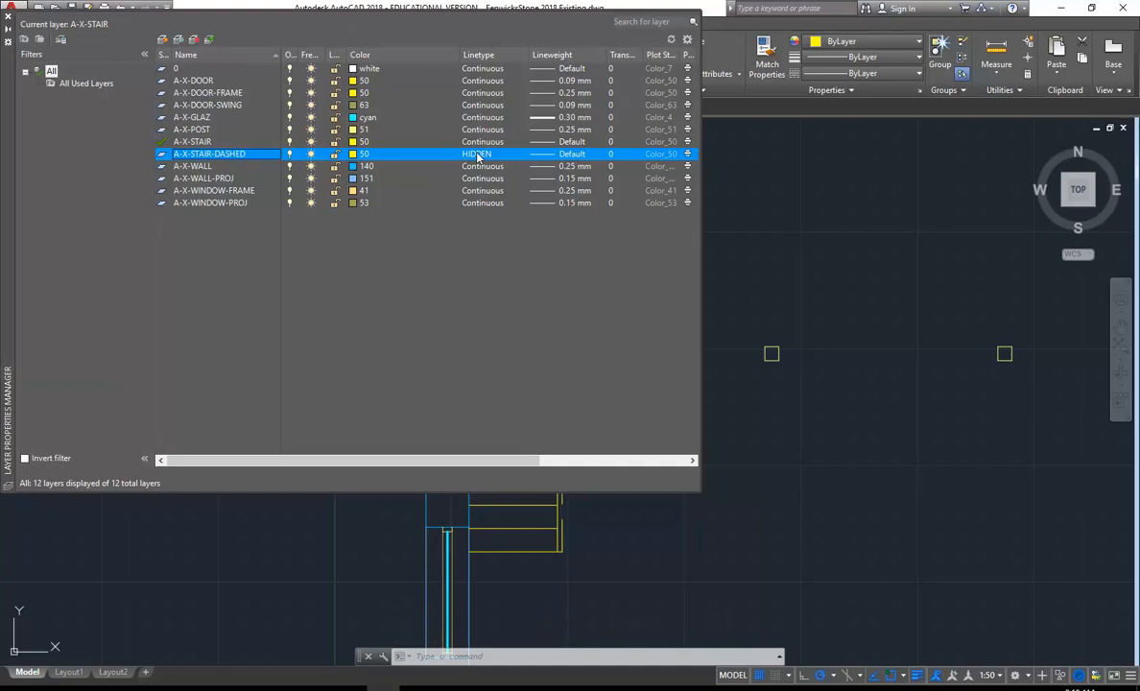
left_click(476, 156)
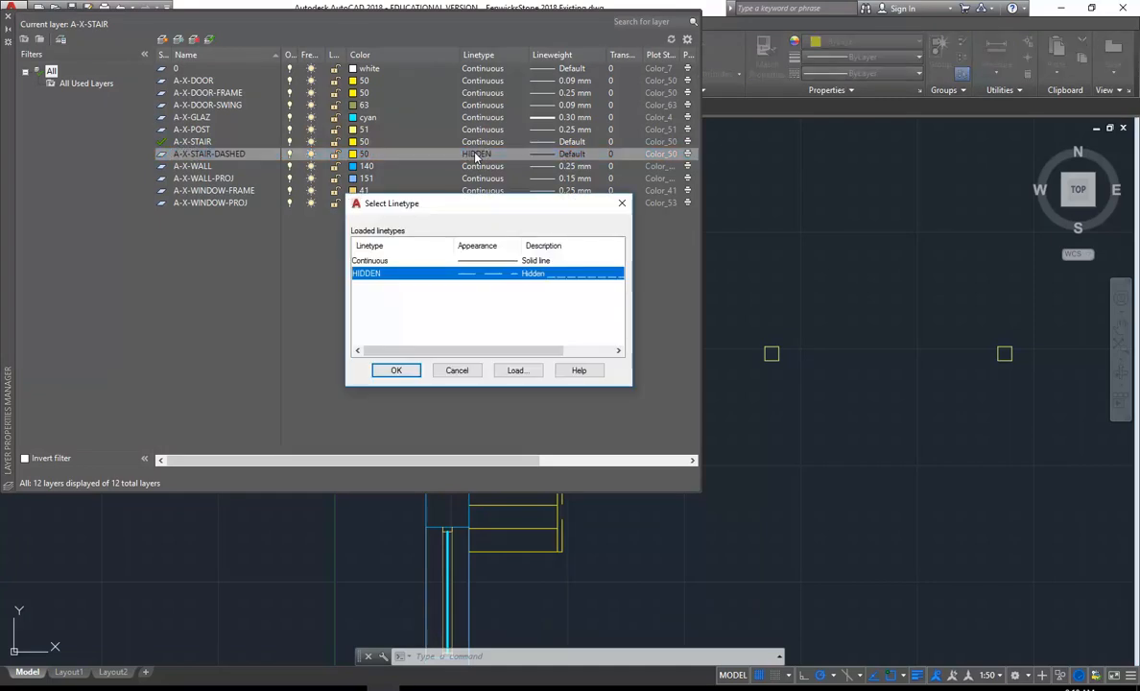
left_click(516, 370)
scroll(672, 326, "down", 10)
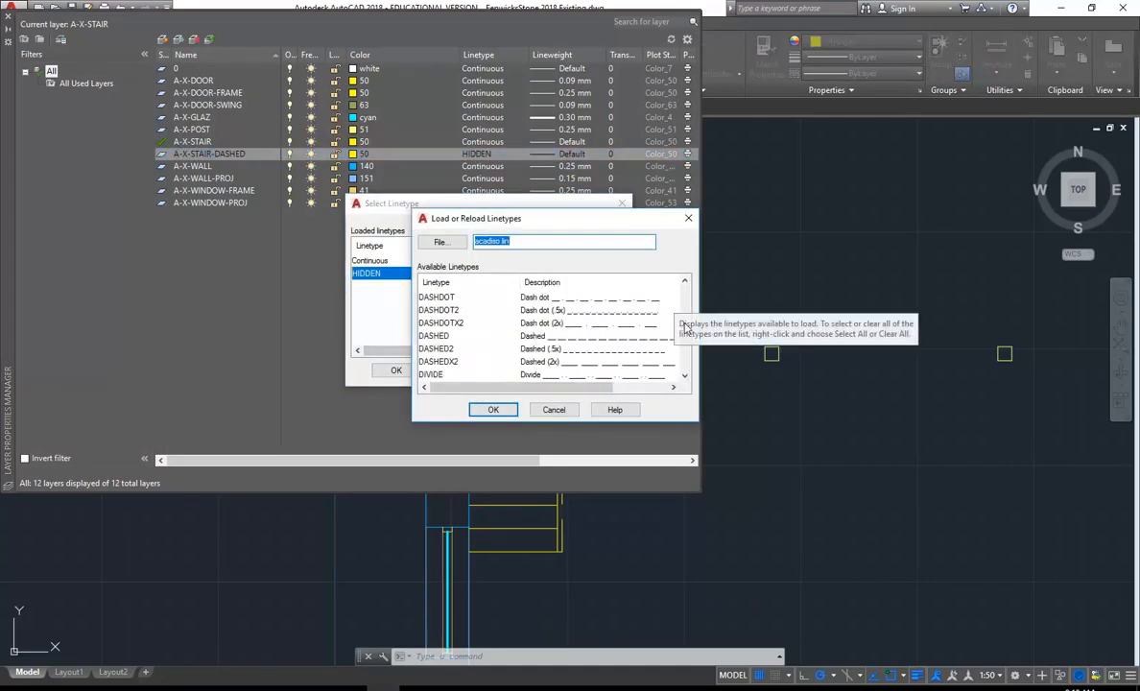
scroll(685, 343, "down", 1)
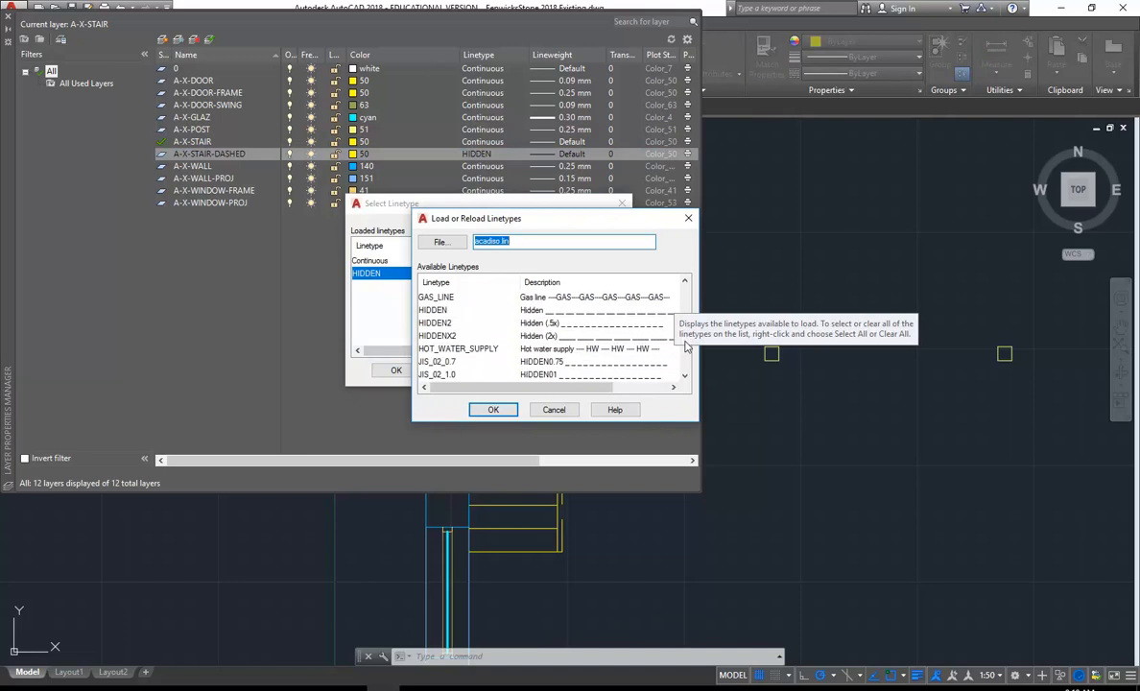
left_click(435, 324)
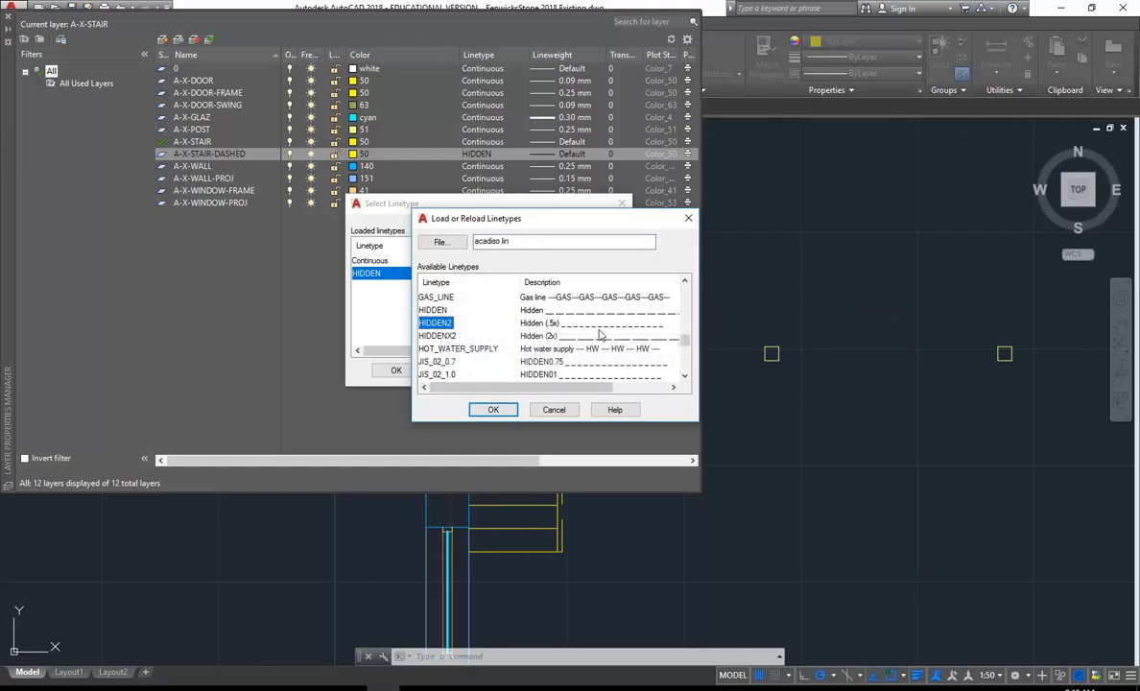
left_click(492, 411)
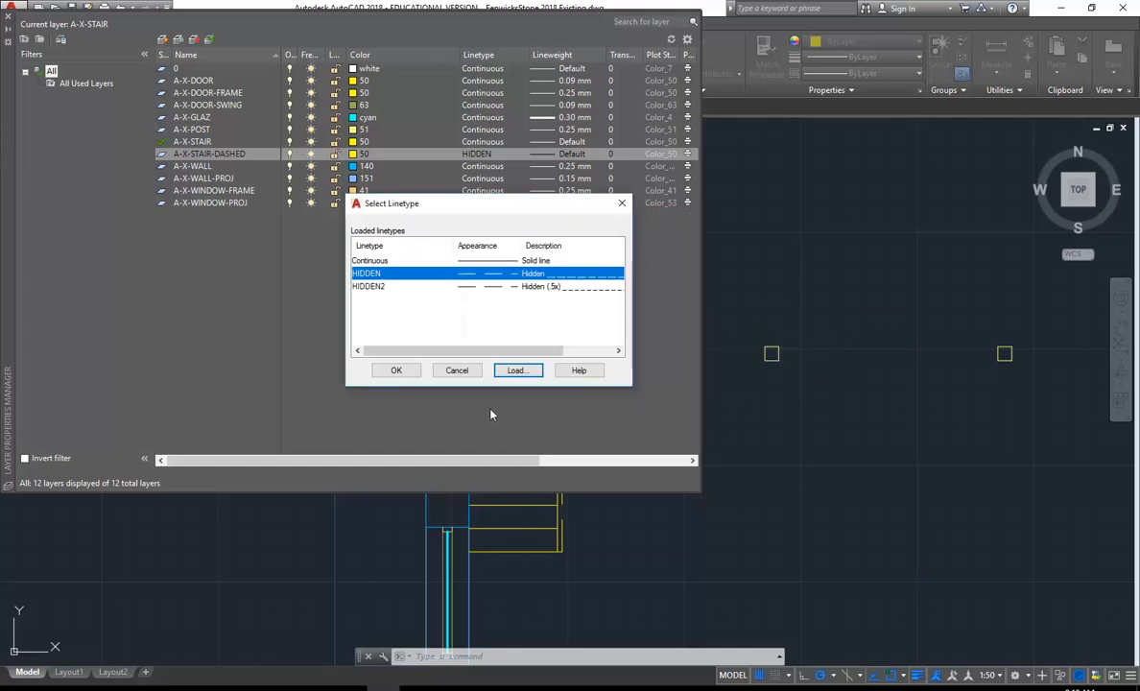
Assign the HIDDEN2 linetype to layer A-X-STAIR-DASHED, and close the layer properties.
left_click(379, 286)
left_click(410, 377)
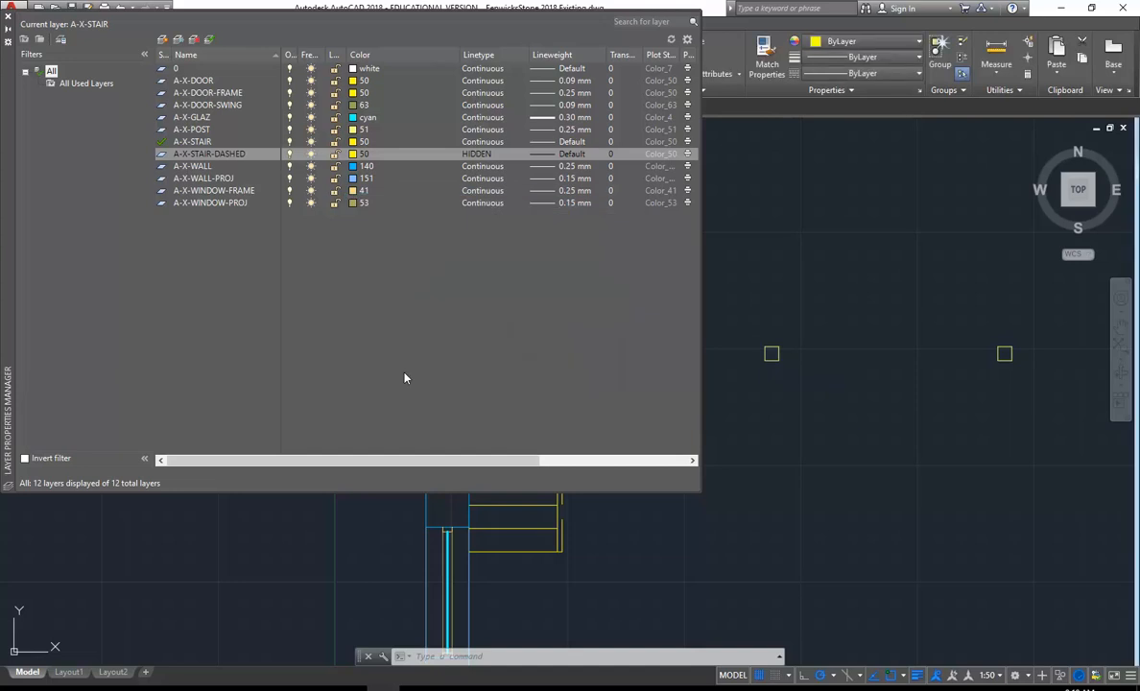
left_click(9, 15)
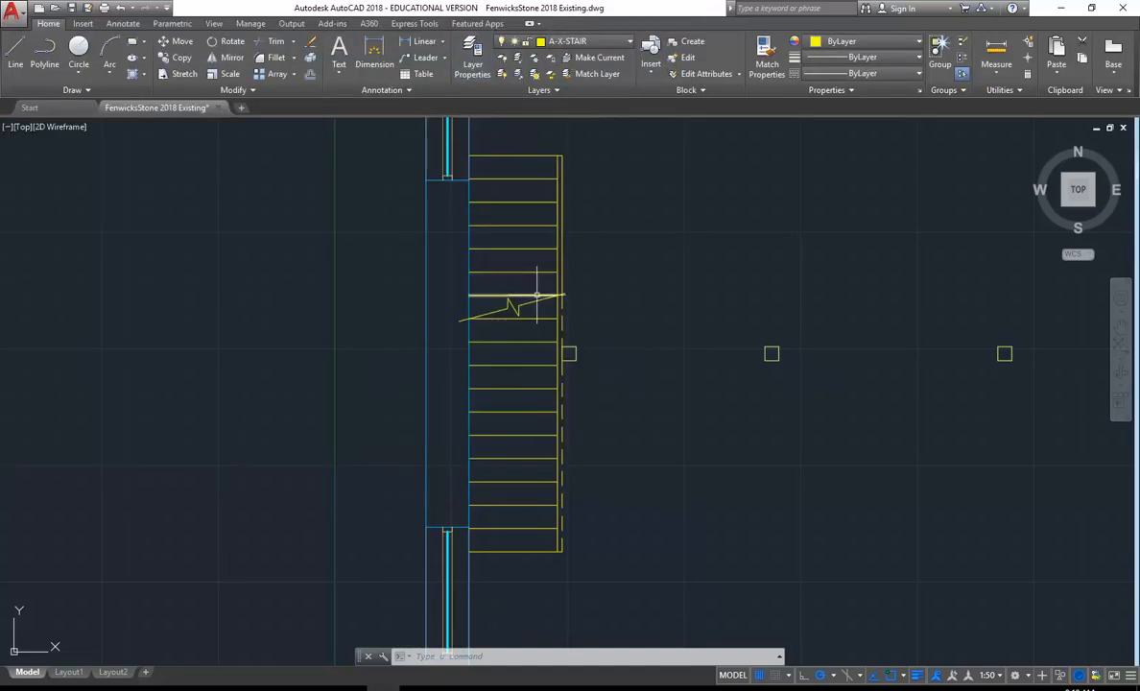
scroll(527, 285, "up", 4)
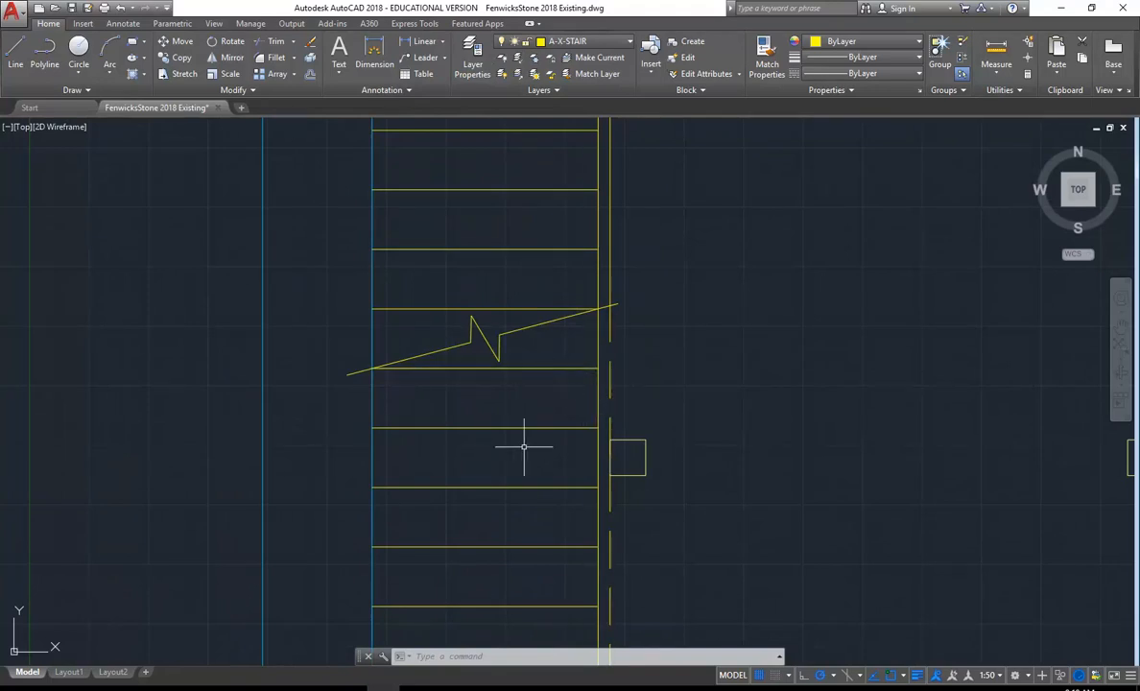
Break the stair's inner vertical side line at the point where the zigzag break line meets the tread's east end.
scroll(477, 367, "up", 2)
mouse_move(675, 376)
middle_mouse_down()
mouse_move(560, 300)
mouse_move(672, 318)
middle_mouse_up()
scroll(559, 303, "up", 4)
mouse_move(467, 239)
middle_mouse_down()
mouse_move(525, 248)
mouse_move(555, 235)
middle_mouse_up()
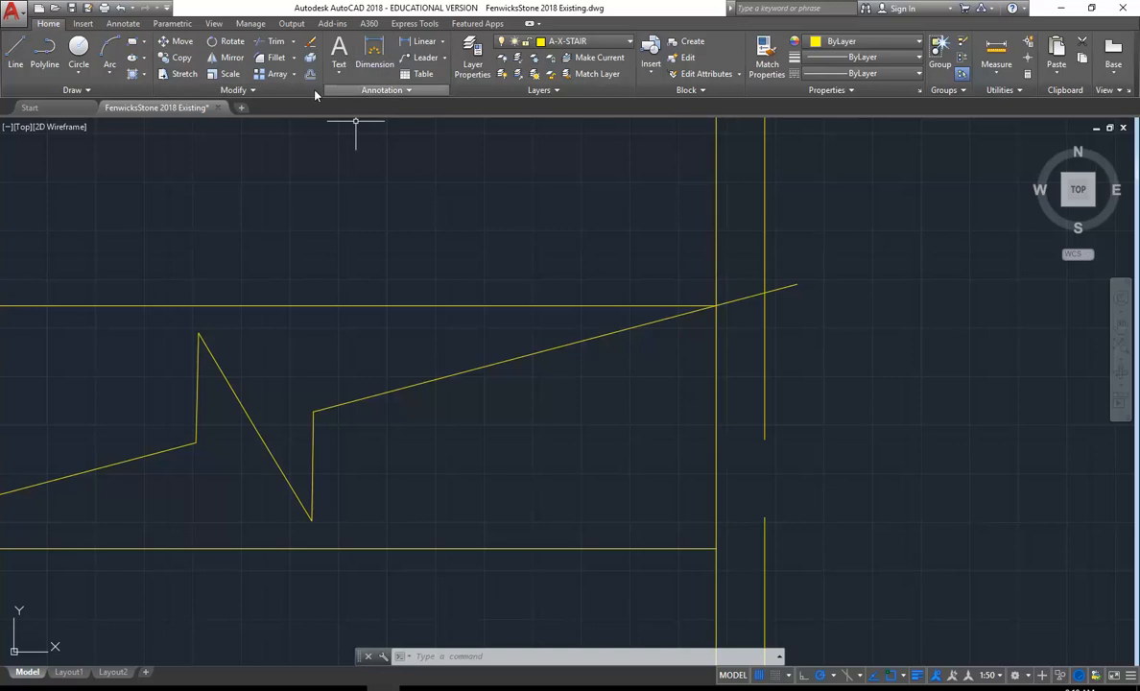
left_click(236, 90)
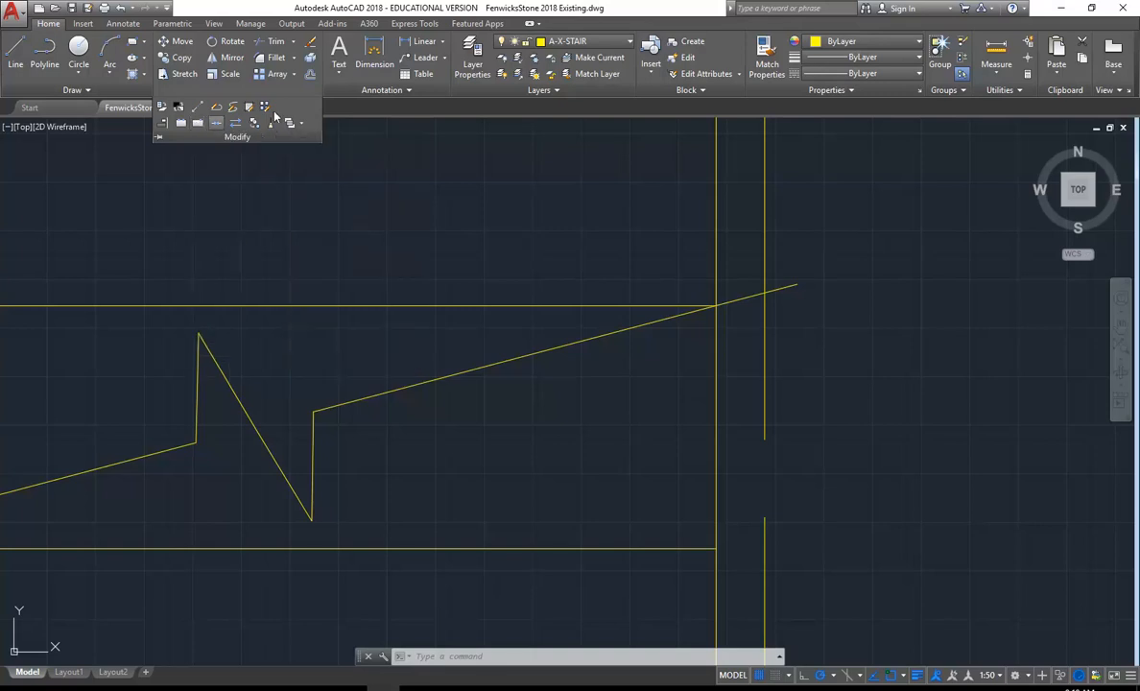
left_click(230, 93)
left_click(199, 124)
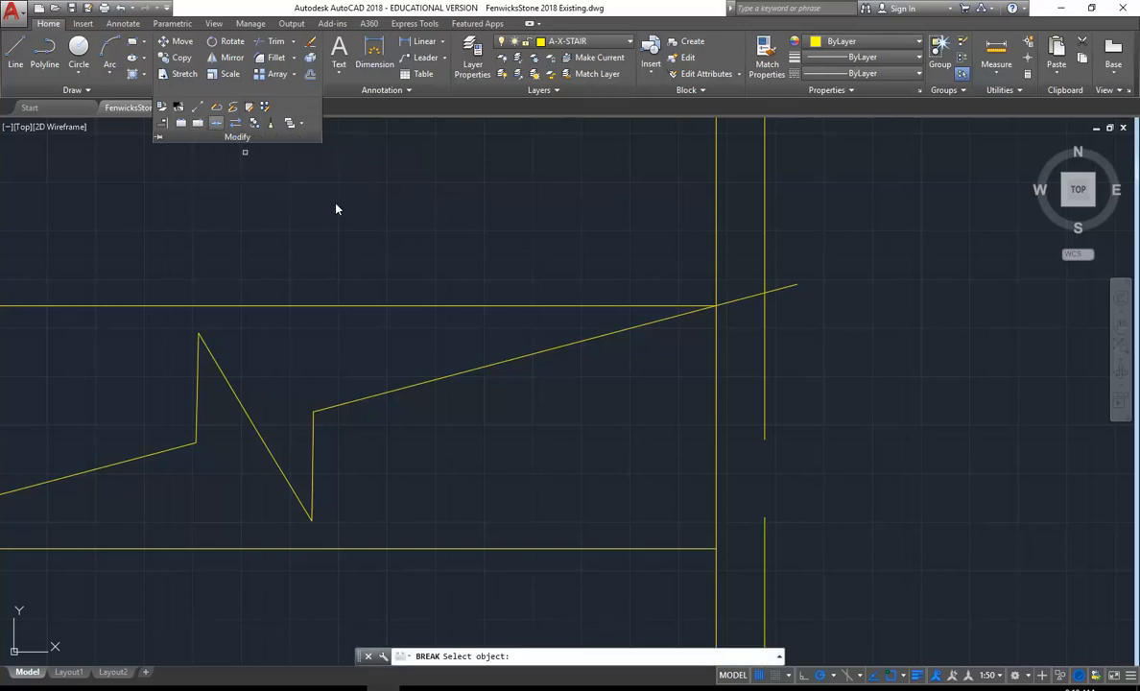
left_click(713, 388)
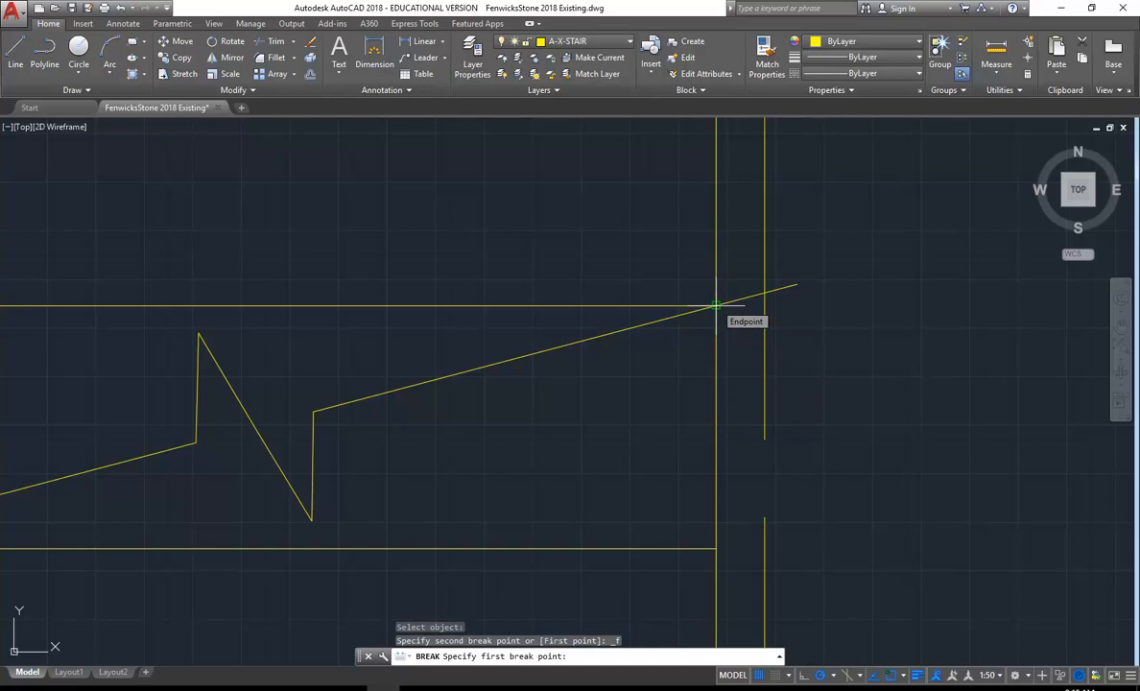
left_click(716, 305)
Move the inner side line's portion south of the break point to layer A-X-STAIR-DASHED.
left_click(729, 407)
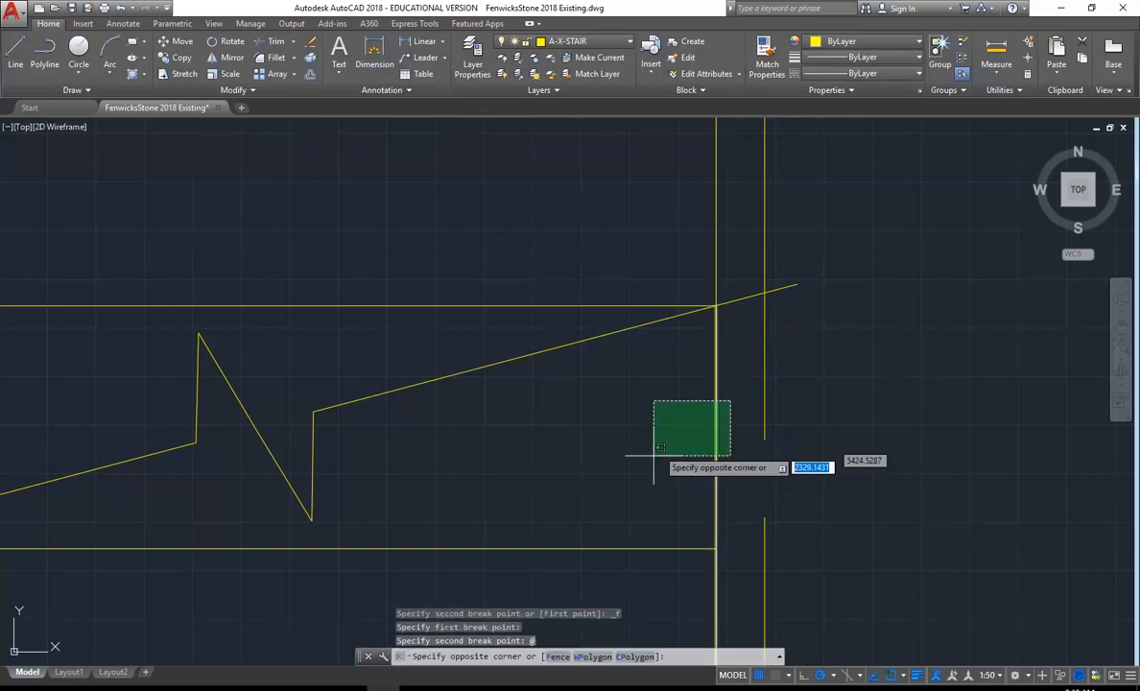
left_click(643, 471)
left_click(552, 41)
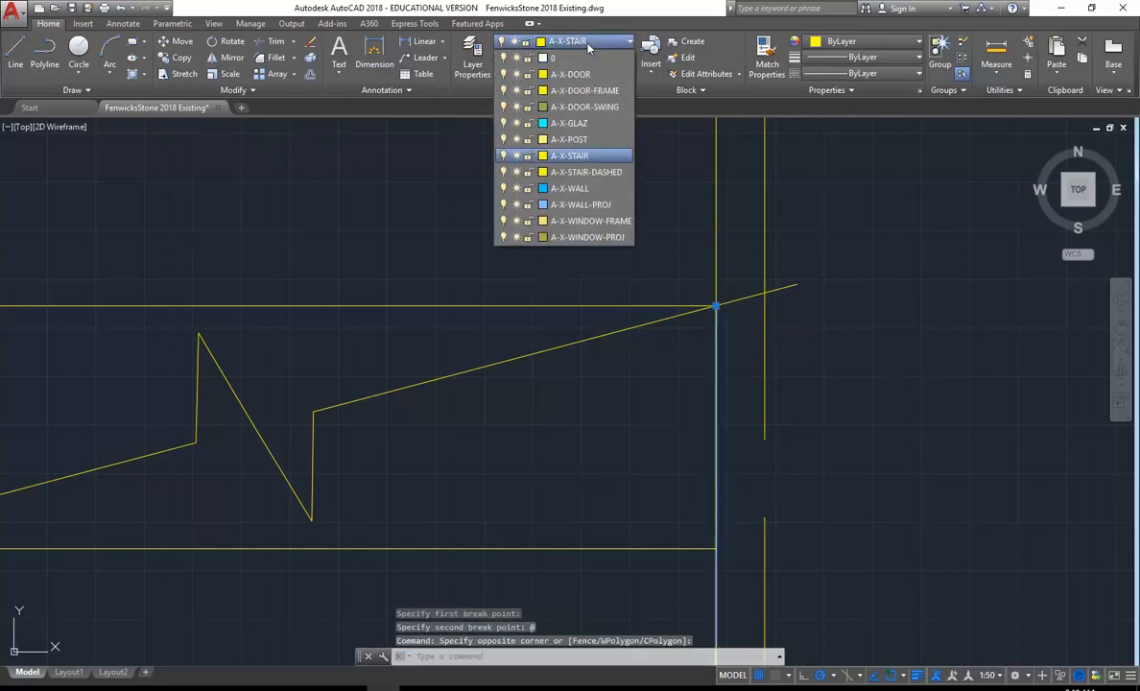
left_click(583, 173)
Move all tread lines below the zigzag break line, including the stair's bottom edge, to layer A-X-STAIR-DASHED, and clear the selection.
scroll(547, 274, "down", 4)
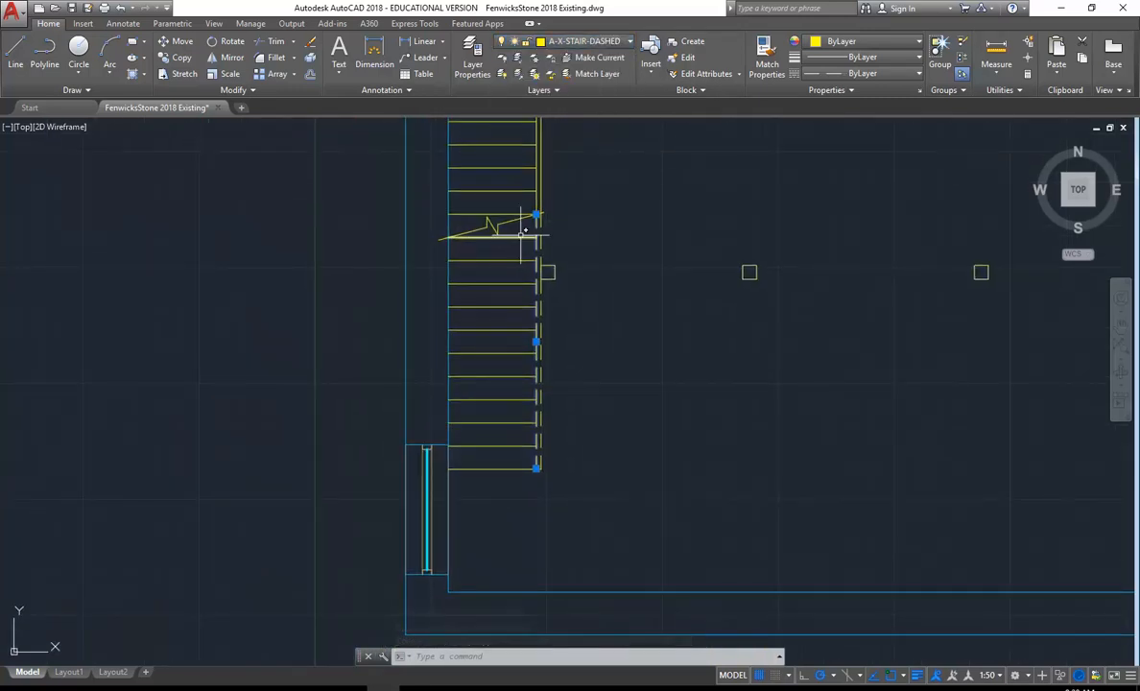
left_click(526, 231)
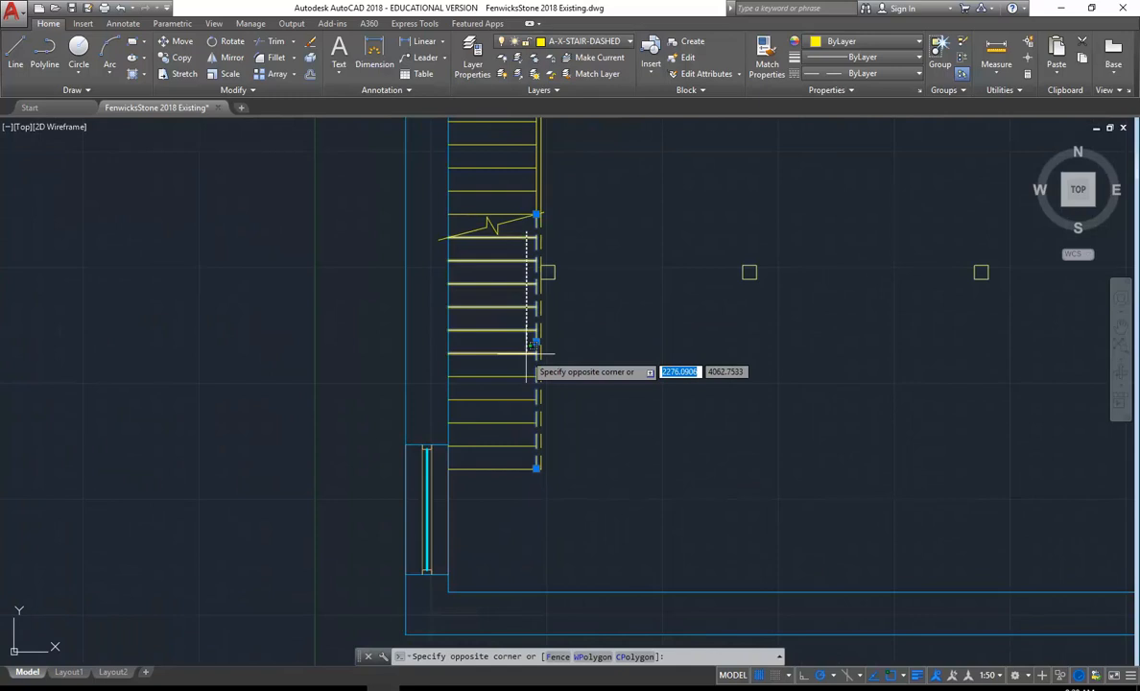
left_click(507, 489)
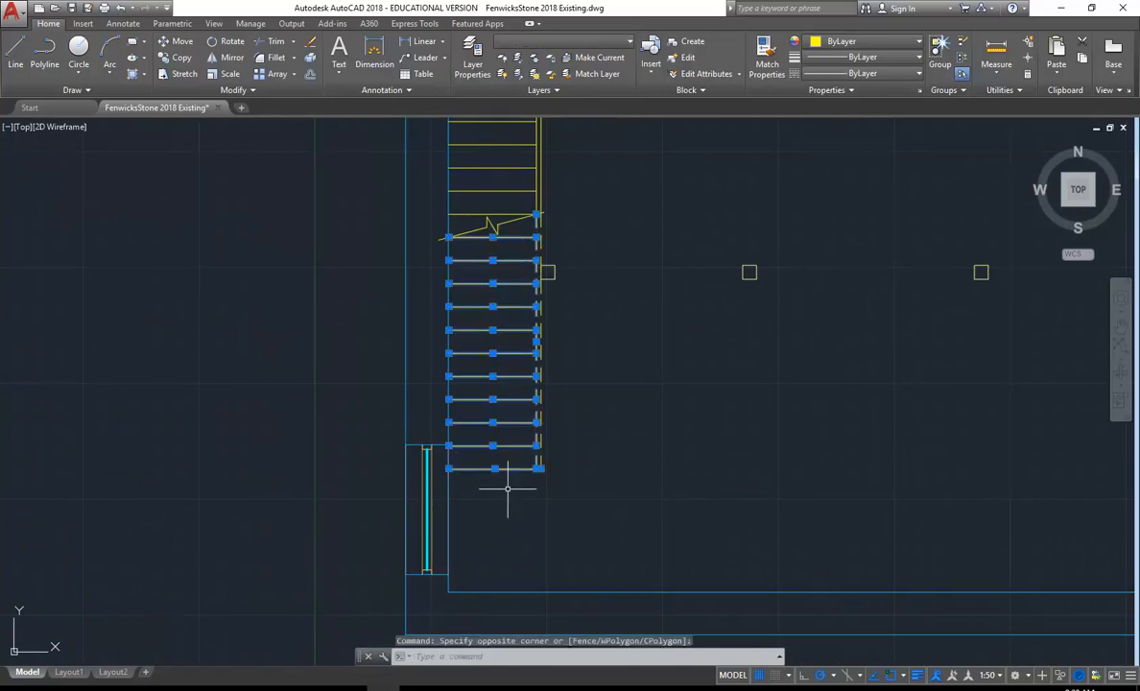
left_click(587, 43)
left_click(552, 163)
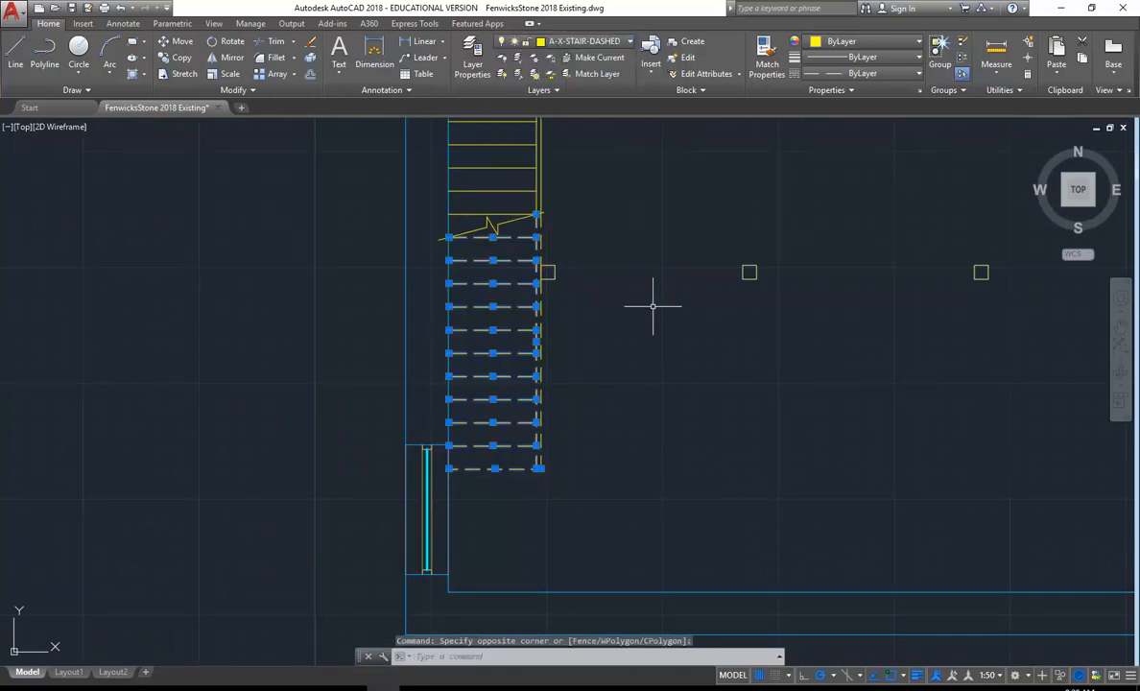
key("Escape")
key("Escape")
mouse_move(653, 307)
middle_mouse_down()
mouse_move(651, 332)
mouse_move(532, 364)
mouse_move(521, 327)
middle_mouse_up()
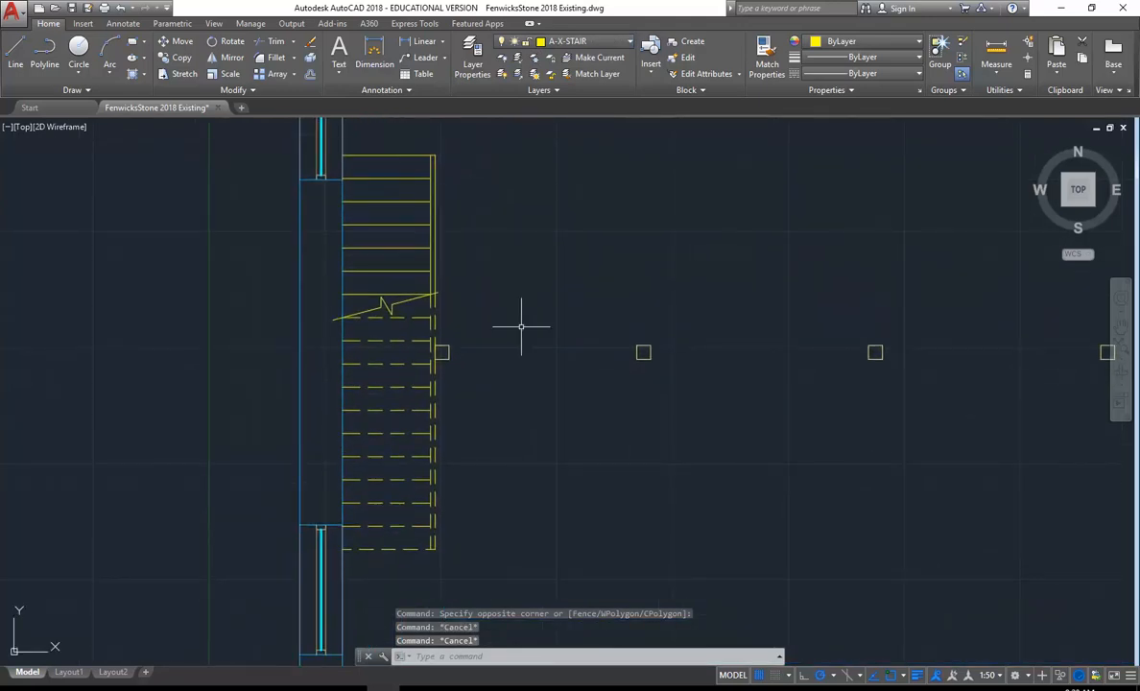